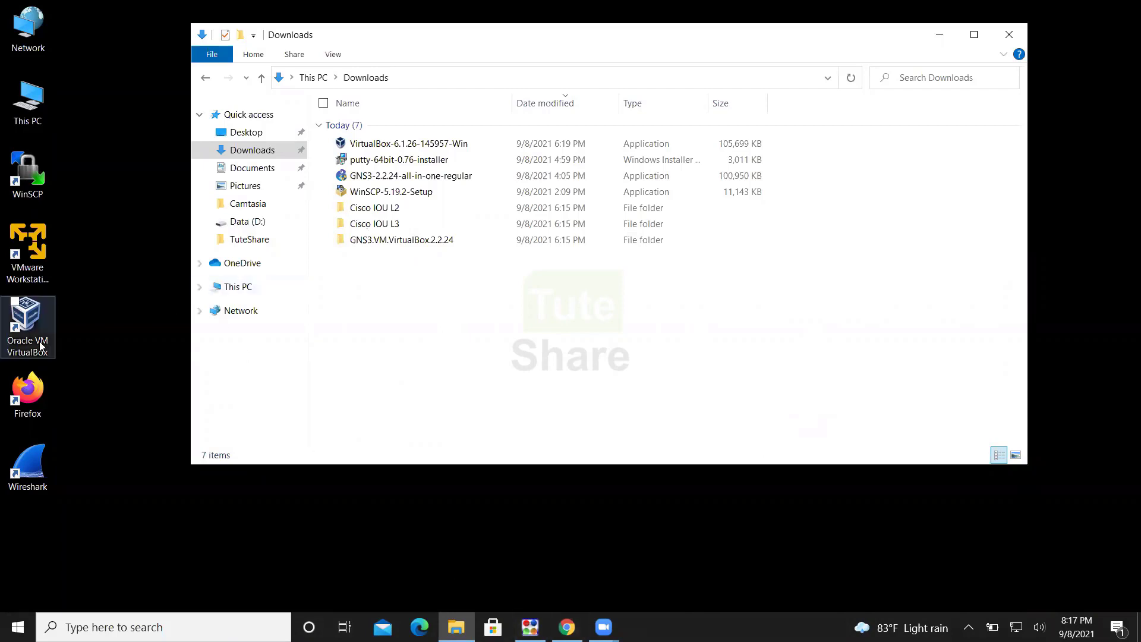
Launch Oracle VM VirtualBox and WinSCP from the desktop to check their installation, and close both programs
left_click(39, 330)
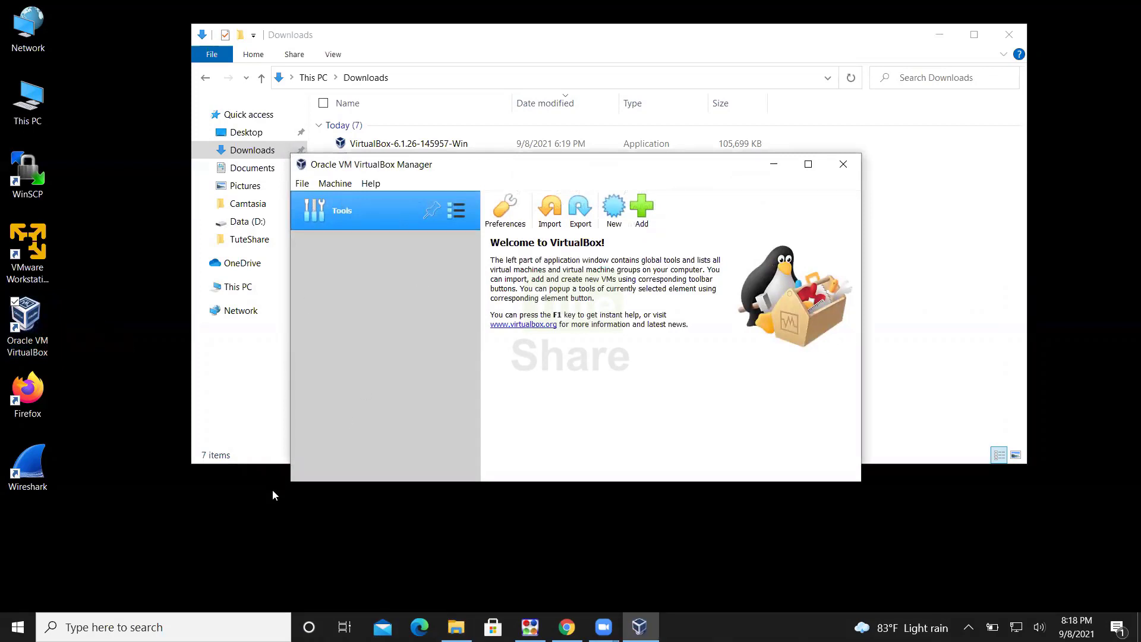
left_click(21, 176)
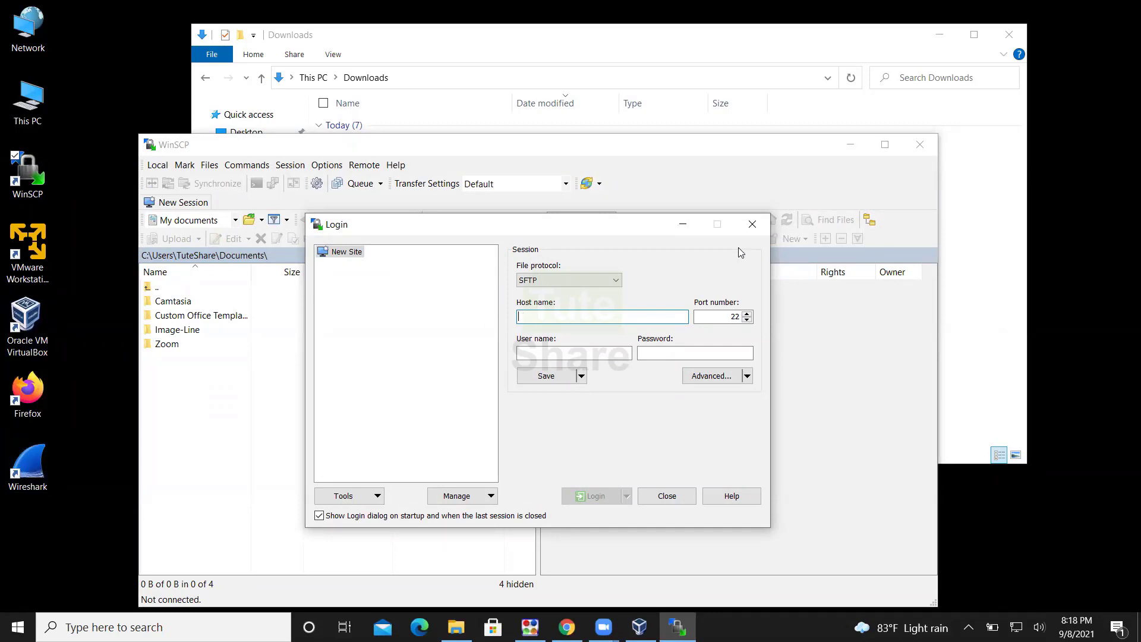
left_click(753, 224)
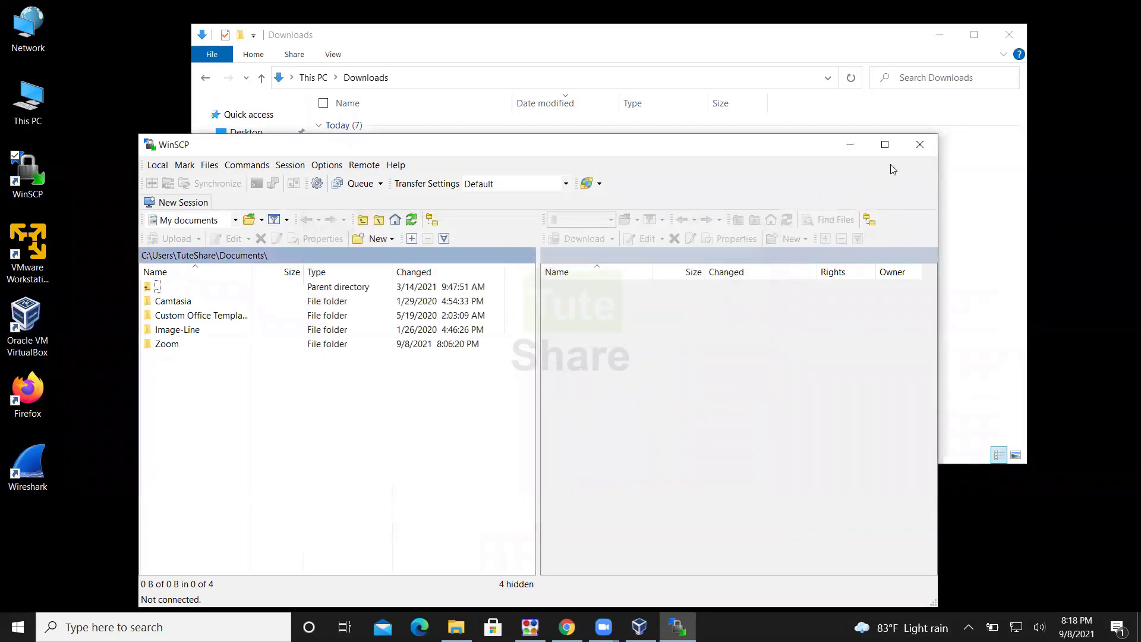
left_click(918, 148)
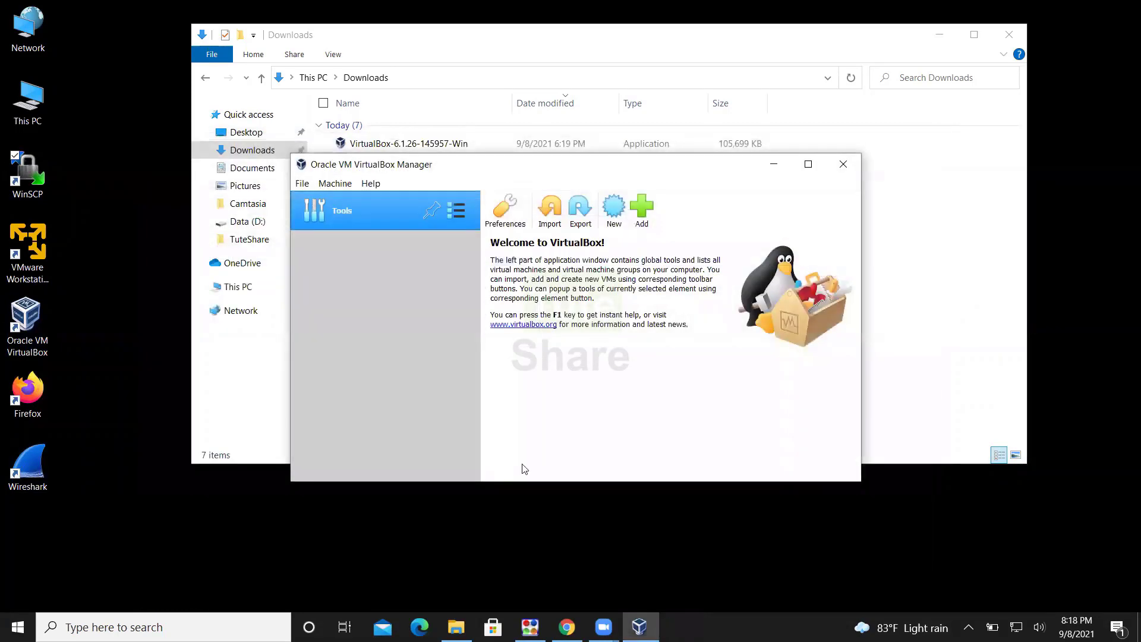
left_click(842, 170)
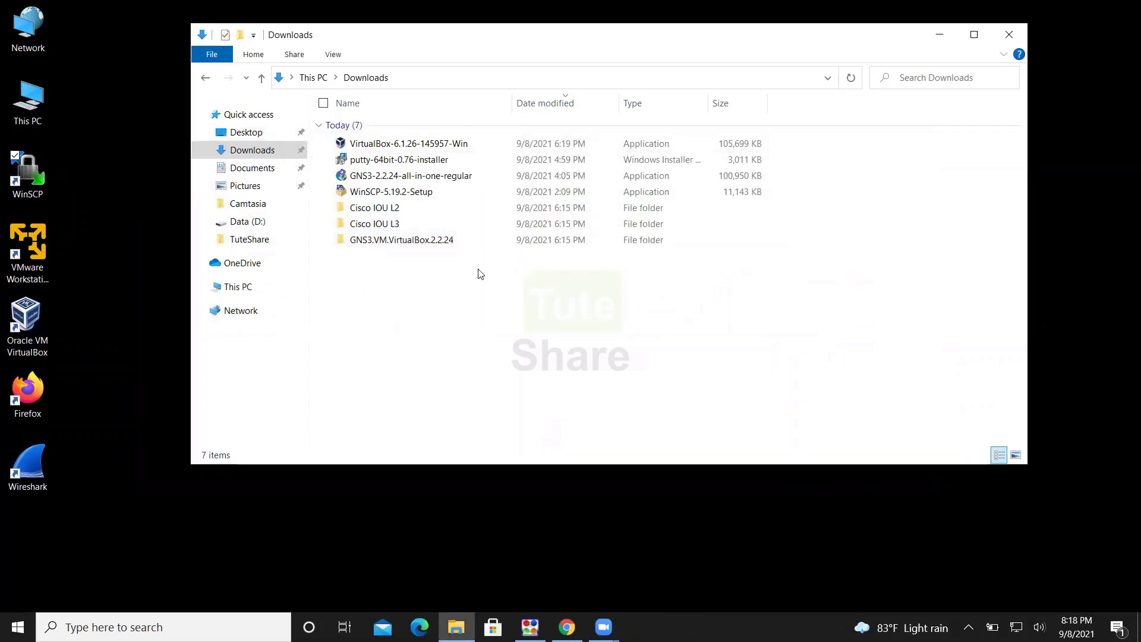
Start the GNS3-2.2.24-all-in-one-regular installer, accept its license agreement and keep GNS3 as the Start Menu folder
double_click(431, 178)
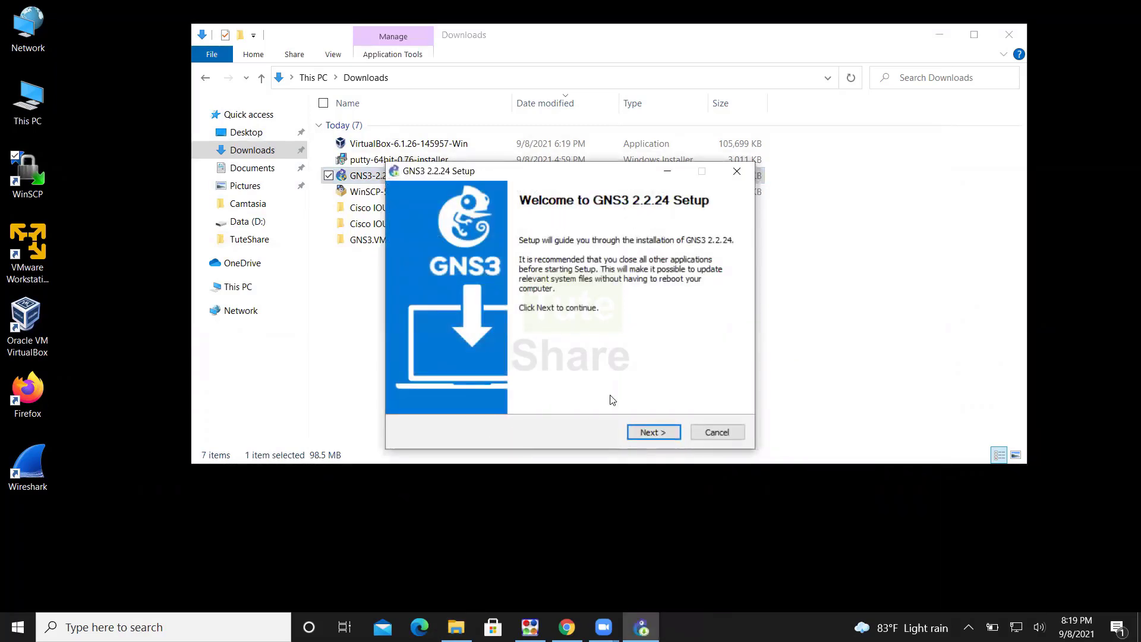
left_click(655, 434)
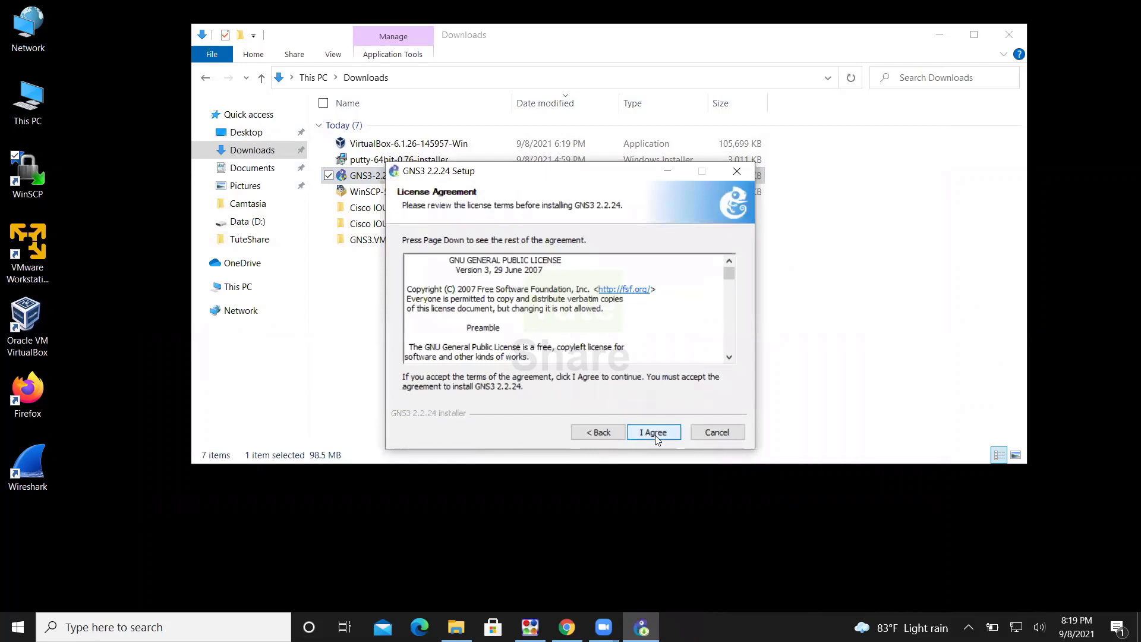
left_click(655, 434)
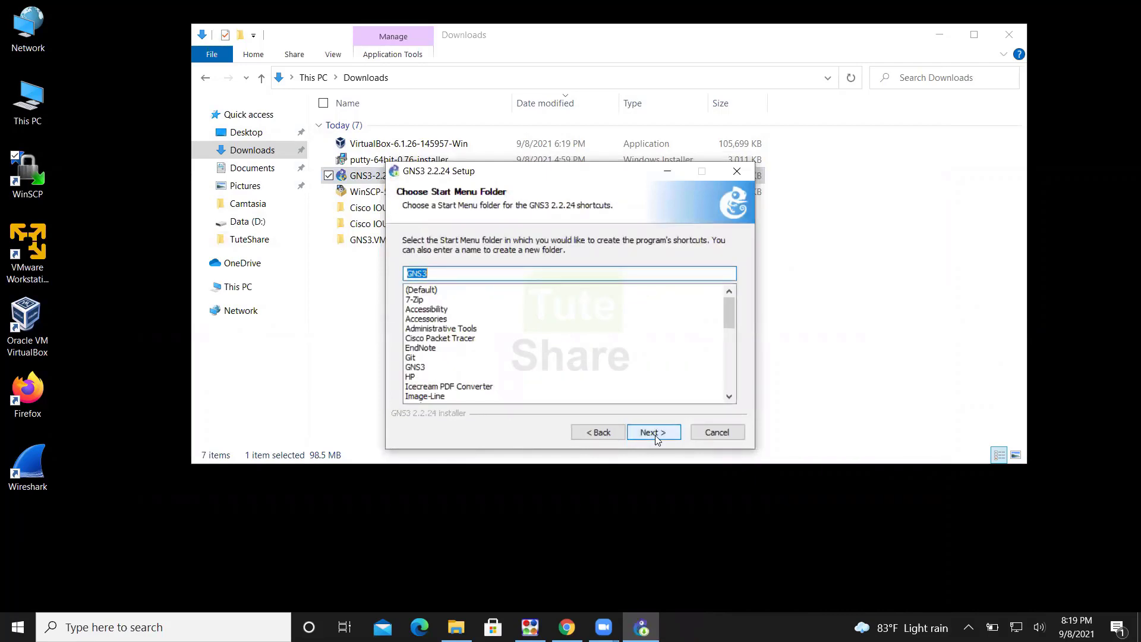
left_click(655, 433)
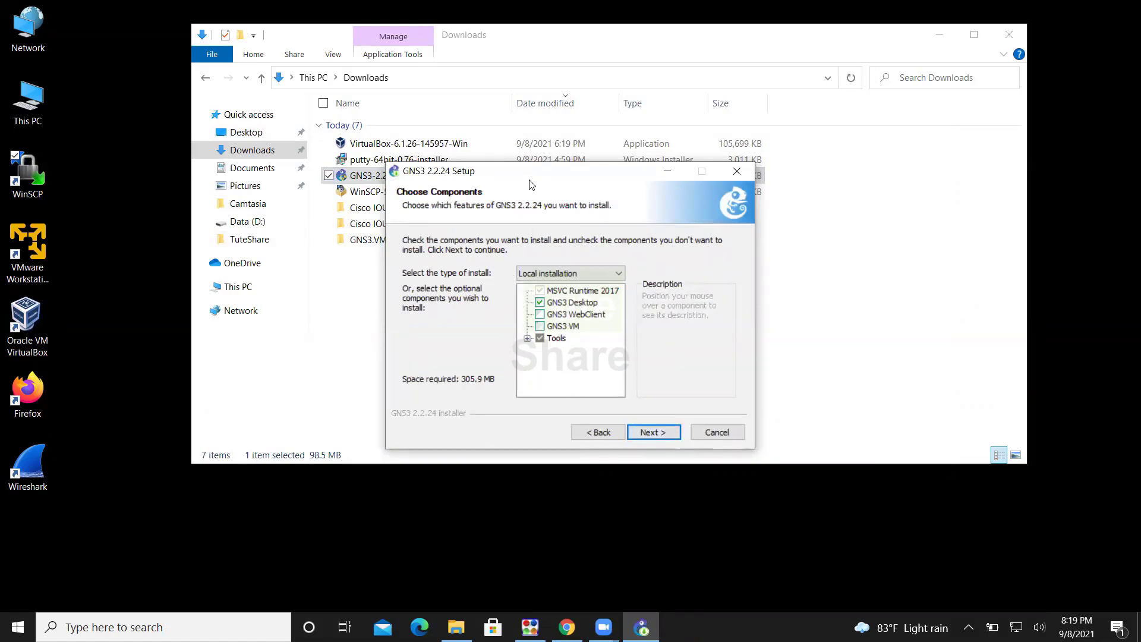
Move the installer window aside, open the GNS3.VM.VirtualBox.2.2.24 folder in Downloads, and return to the GNS3 installer
left_click_drag(530, 175, 678, 117)
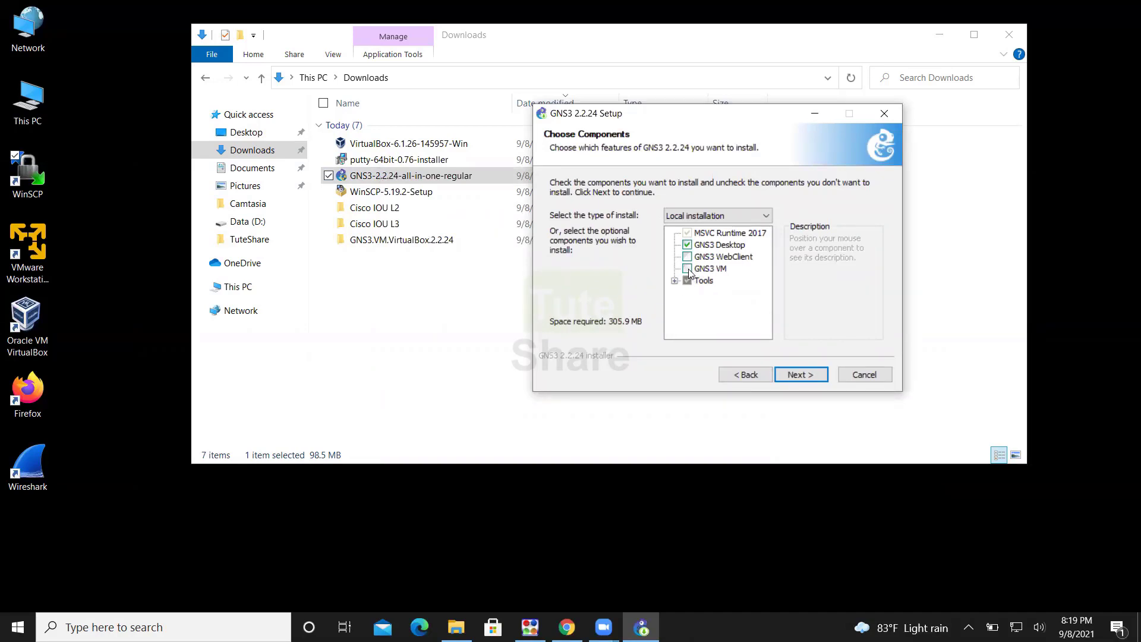
double_click(435, 244)
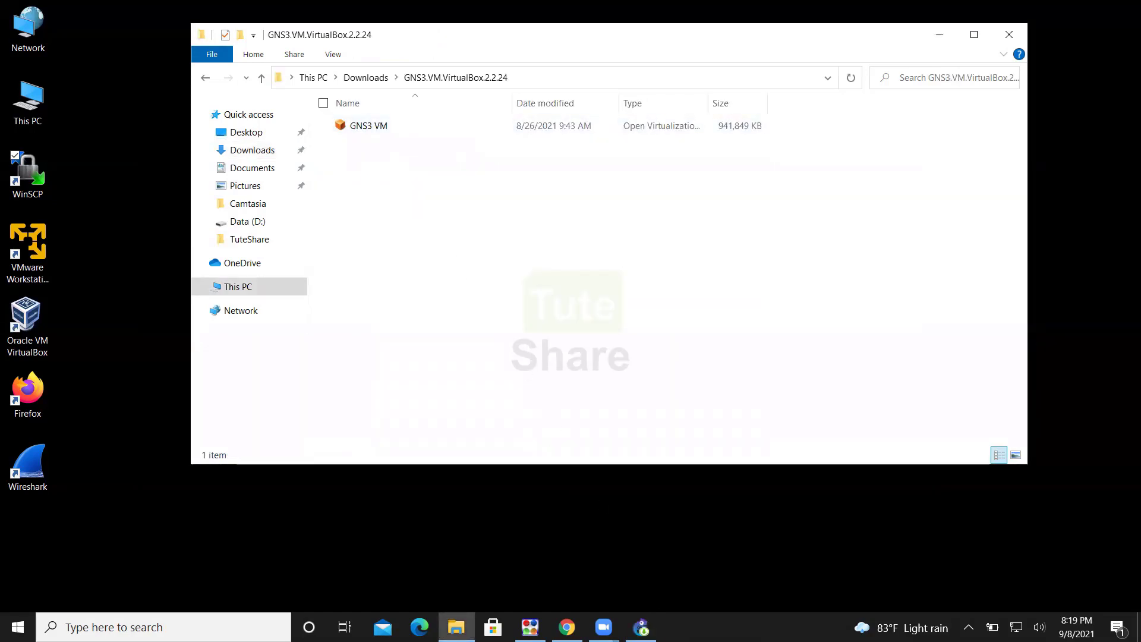
mouse_move(640, 628)
left_click(676, 550)
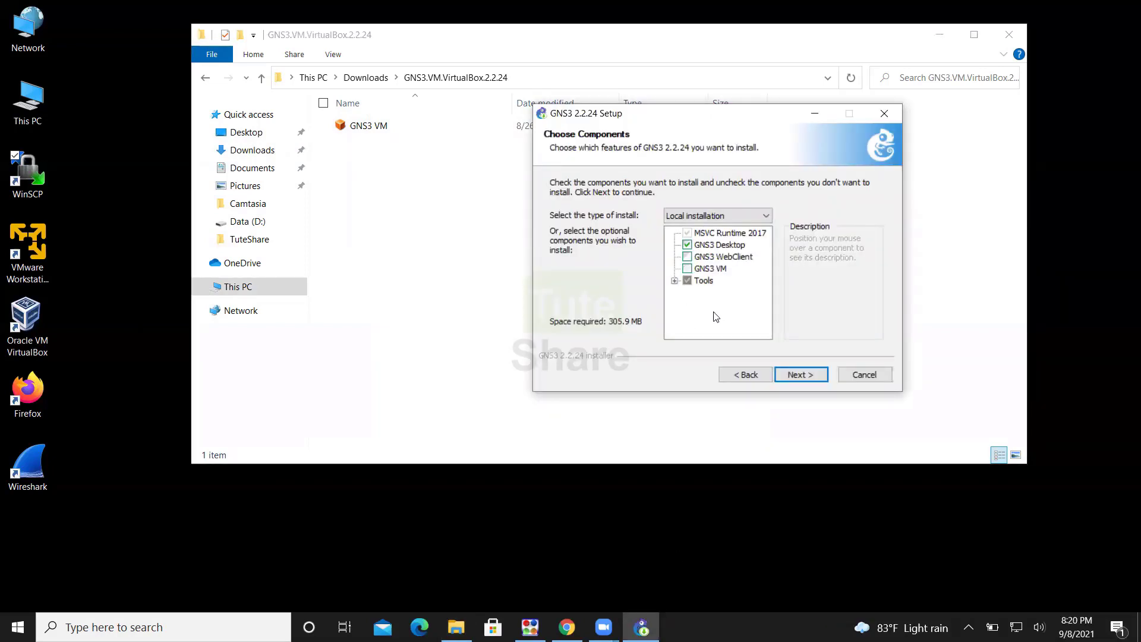
Install GNS3 with the default components into C:\Program Files\GNS3, replacing the existing Npcap with Npcap 0.9990
left_click(801, 375)
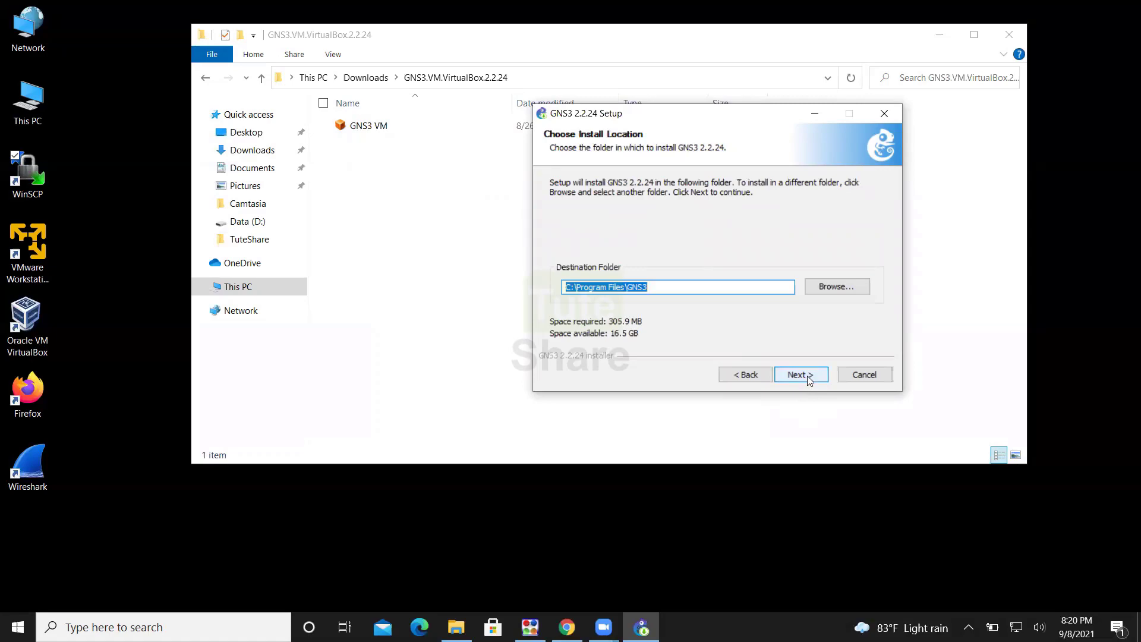
left_click(807, 376)
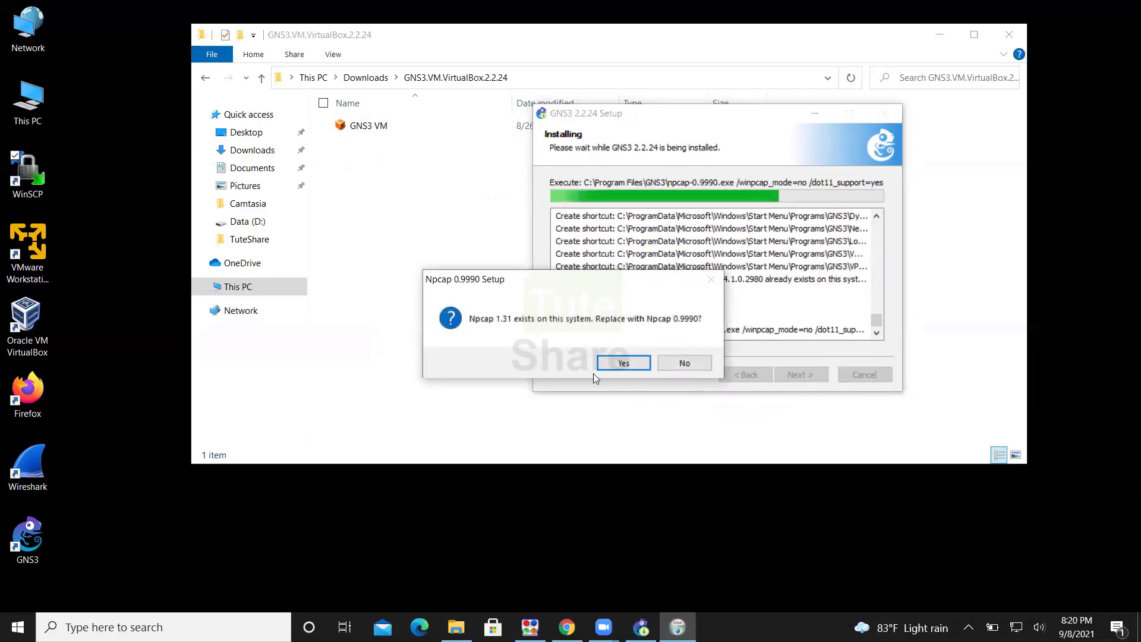
left_click(624, 363)
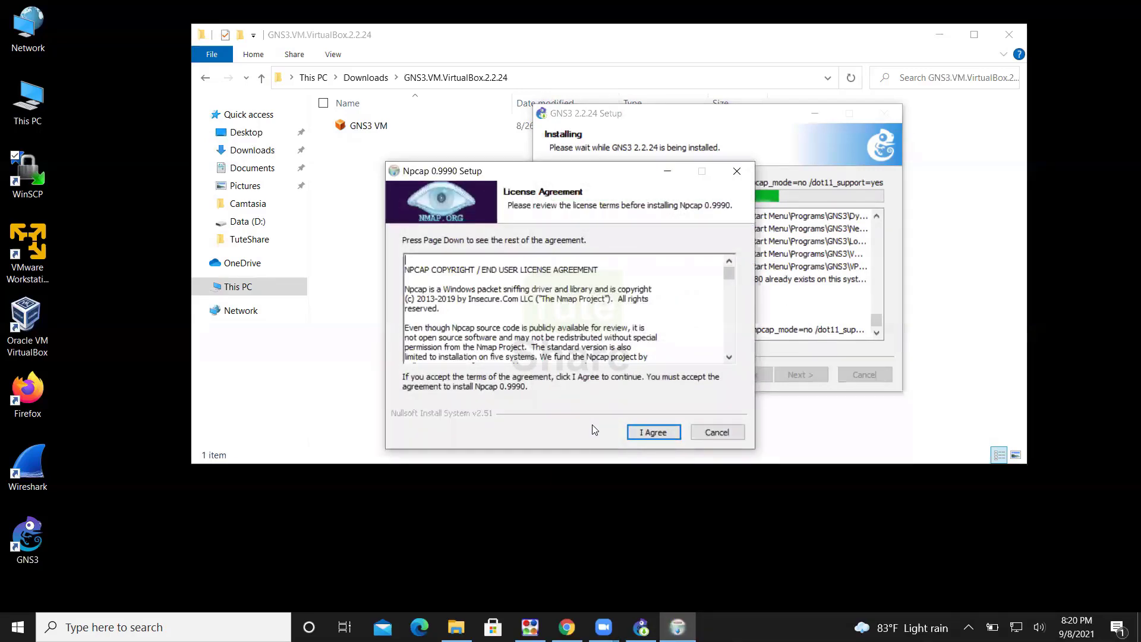
left_click(644, 435)
left_click(660, 432)
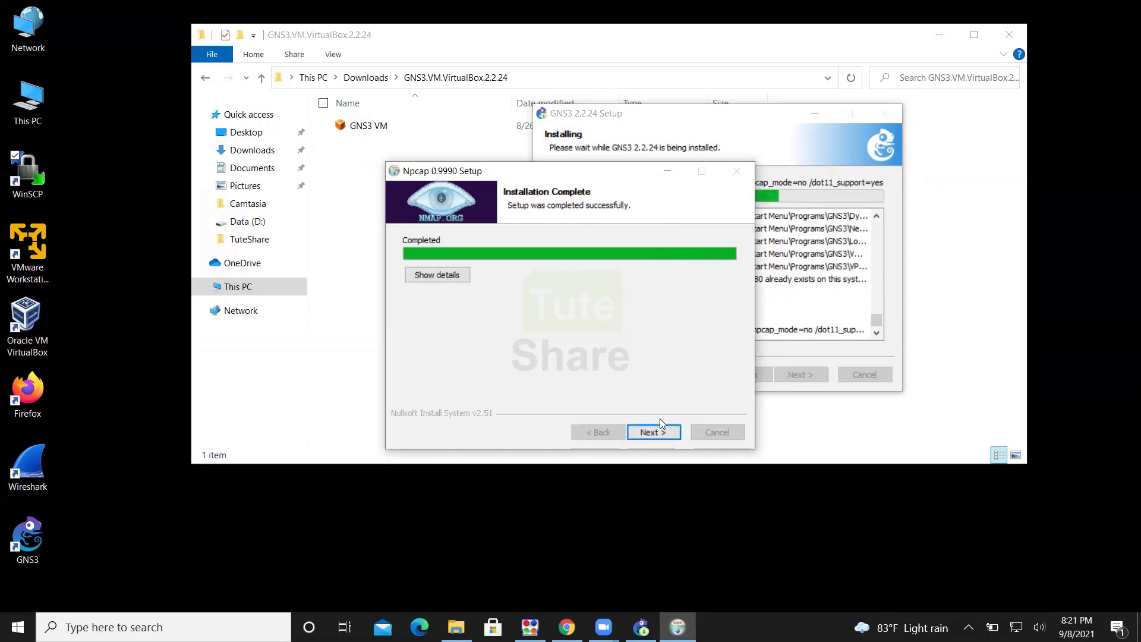
left_click(646, 430)
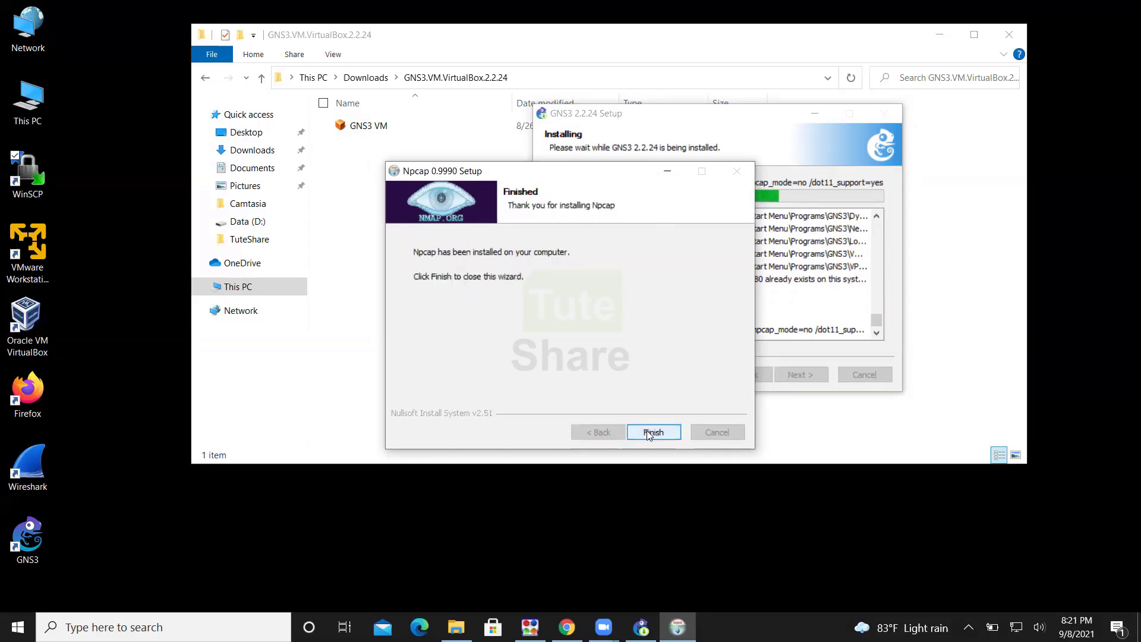
left_click(653, 432)
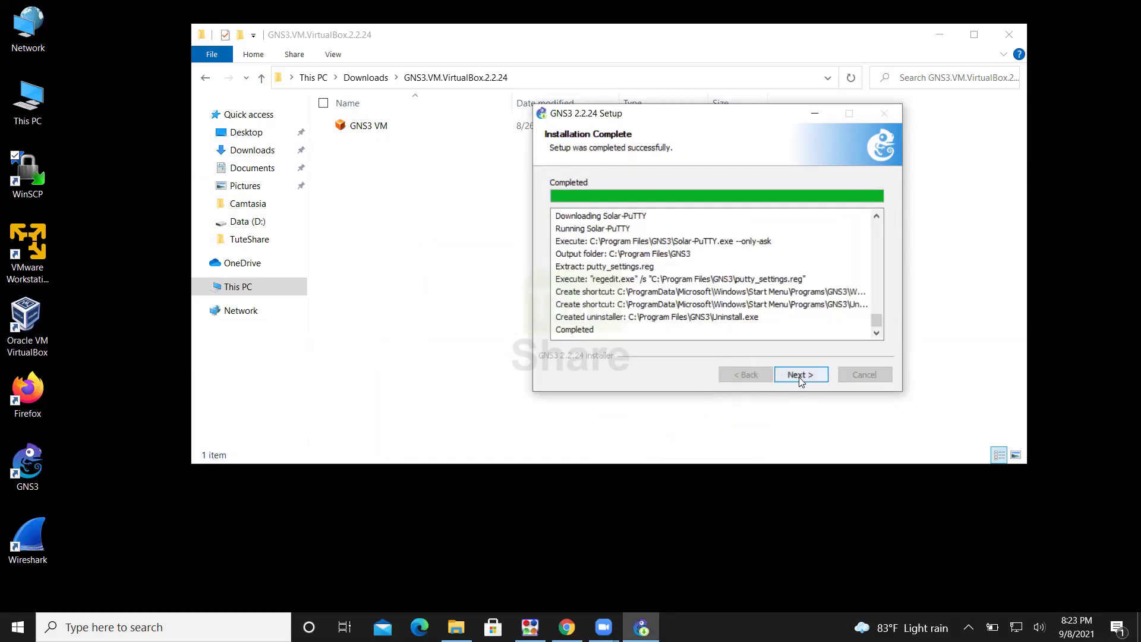
Decline the free Solarwinds Standard Toolset license and finish the setup with the Start GNS3 option enabled
left_click(799, 375)
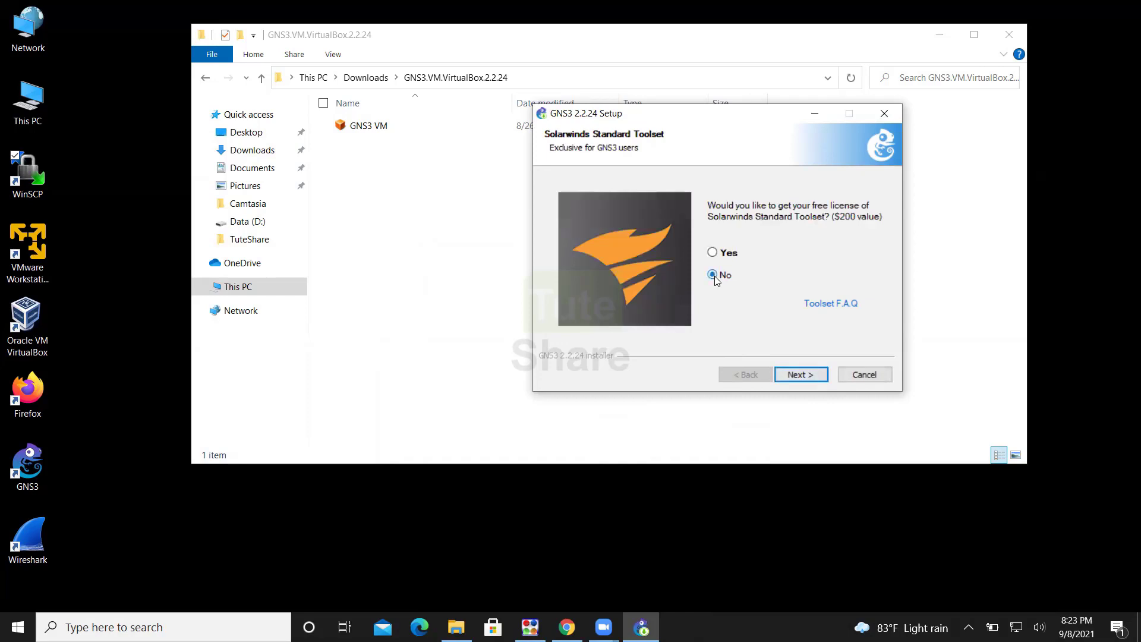
left_click(812, 375)
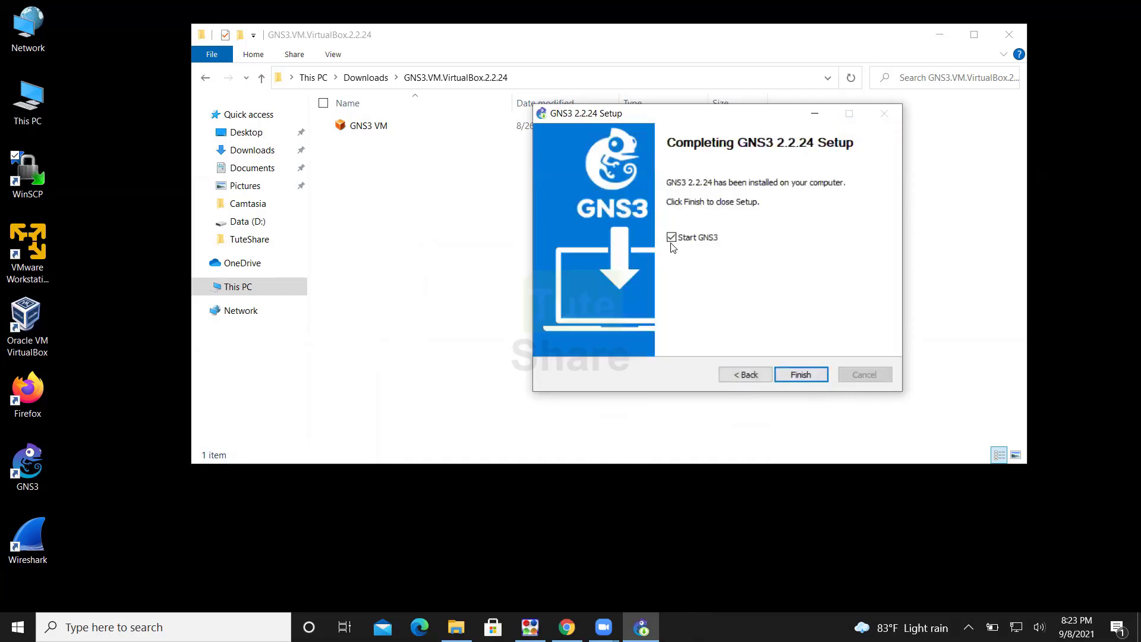
left_click(792, 375)
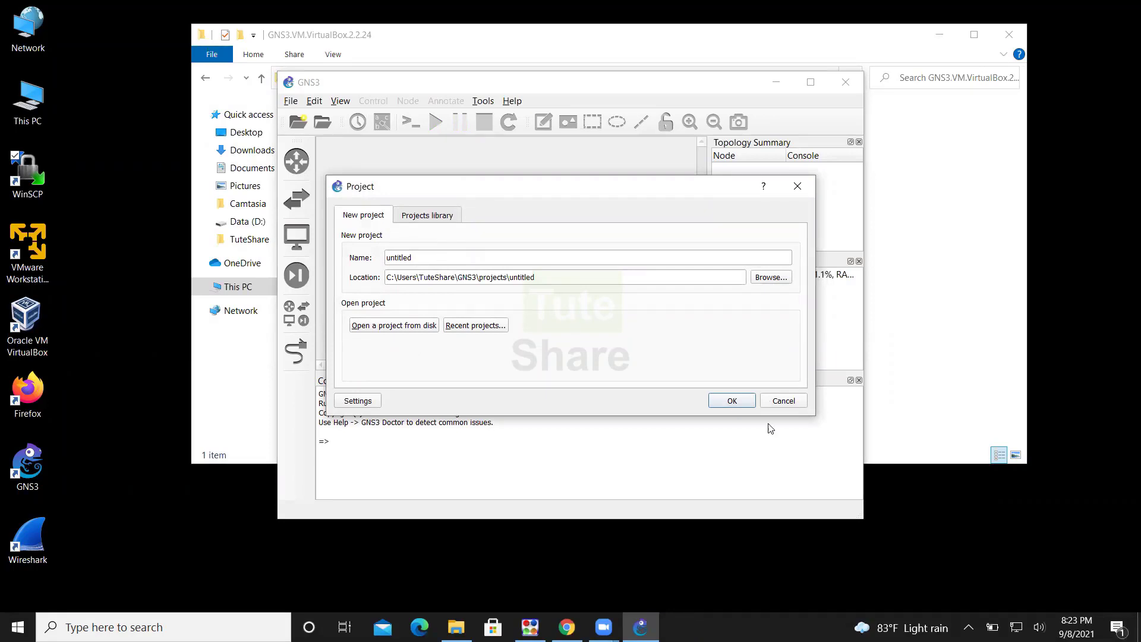
Dismiss the new project dialog without creating a project and minimize the GNS3 window
left_click(784, 401)
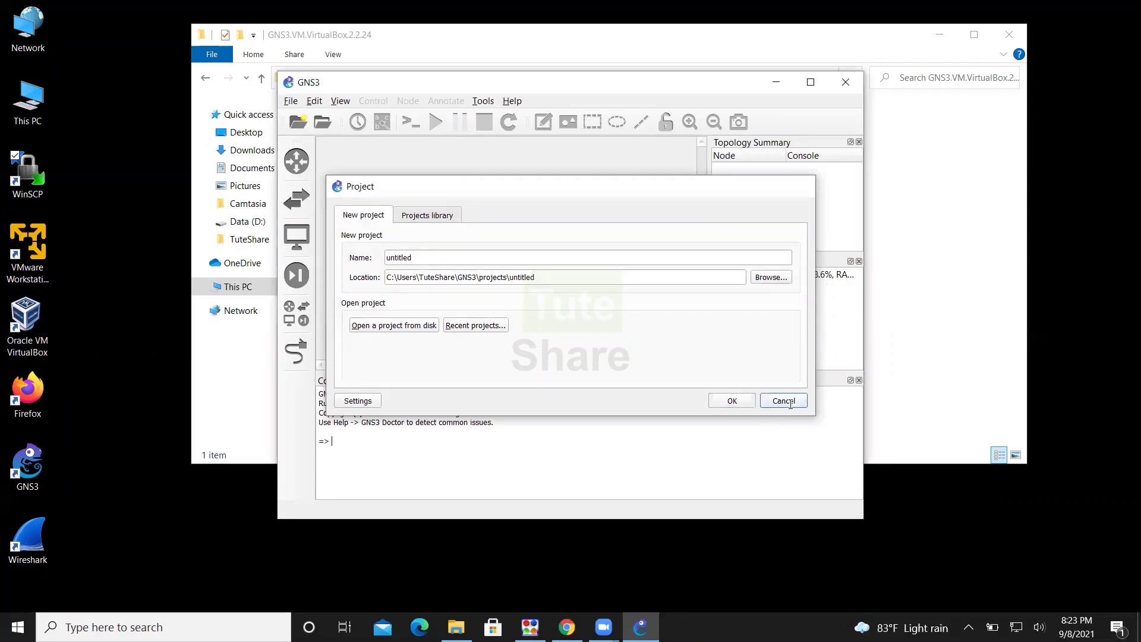
left_click(778, 86)
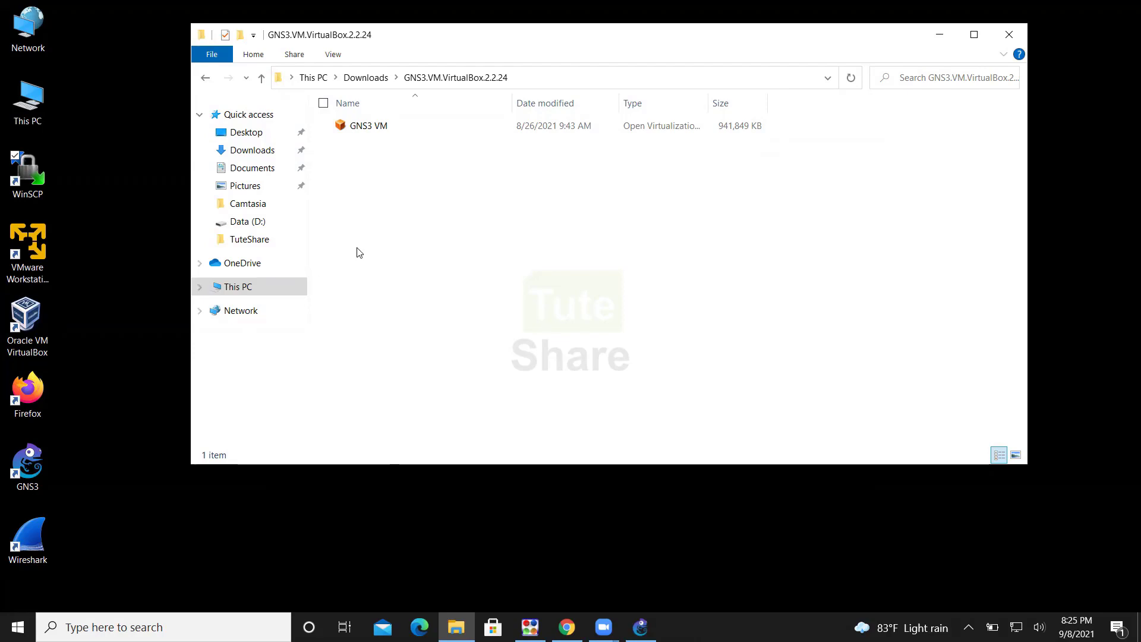
Open the GNS3 VM appliance file with VirtualBox Manager
left_click(367, 132)
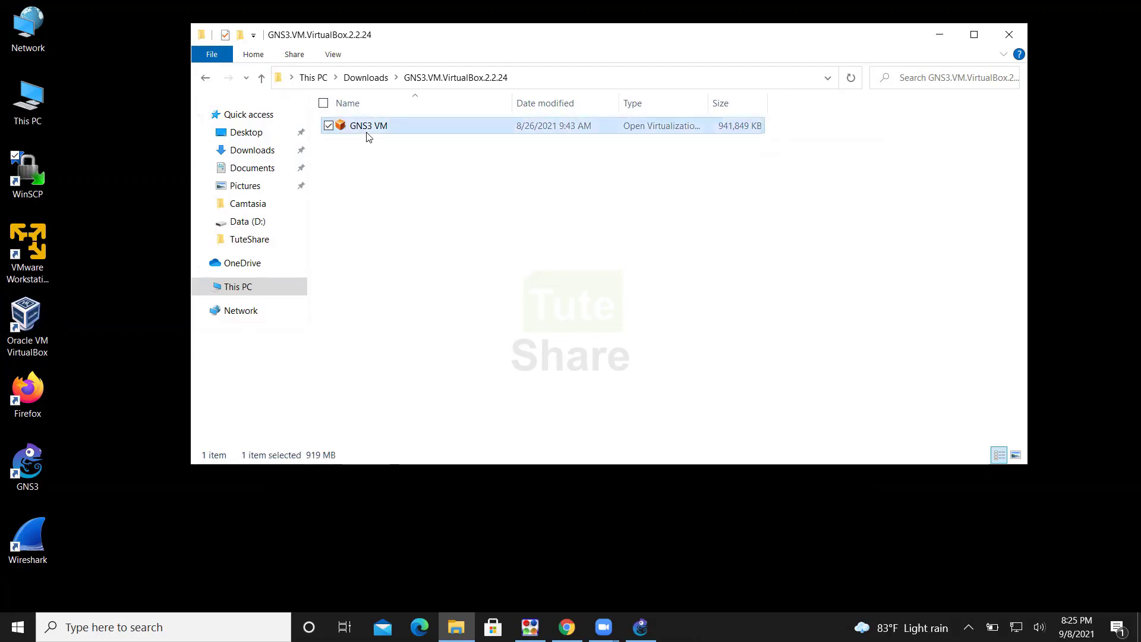
double_click(368, 128)
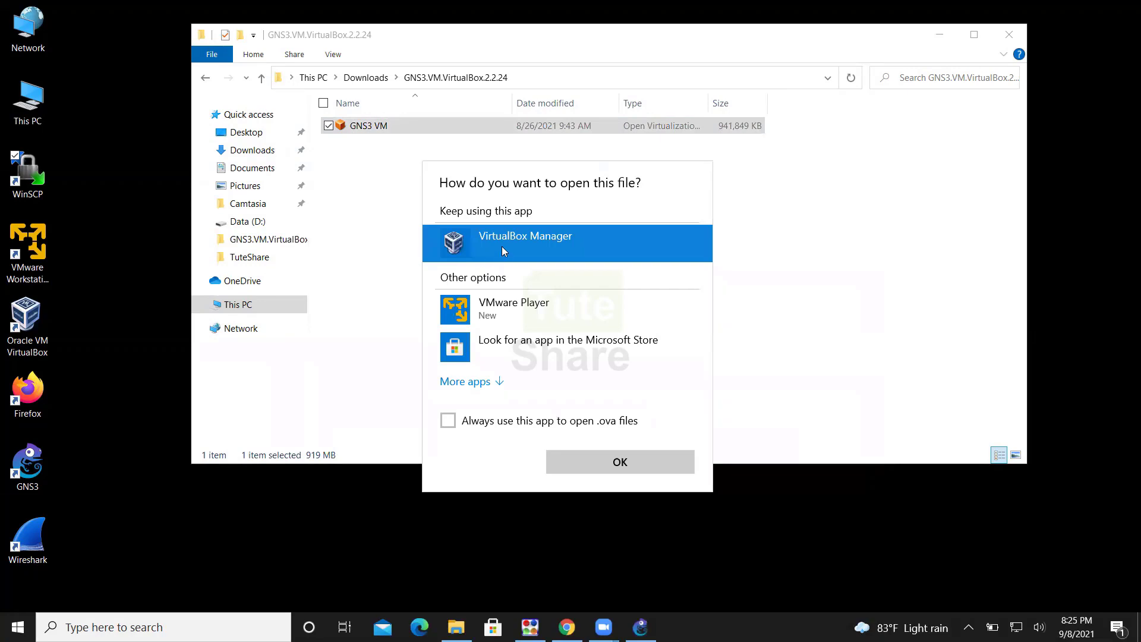
left_click(648, 465)
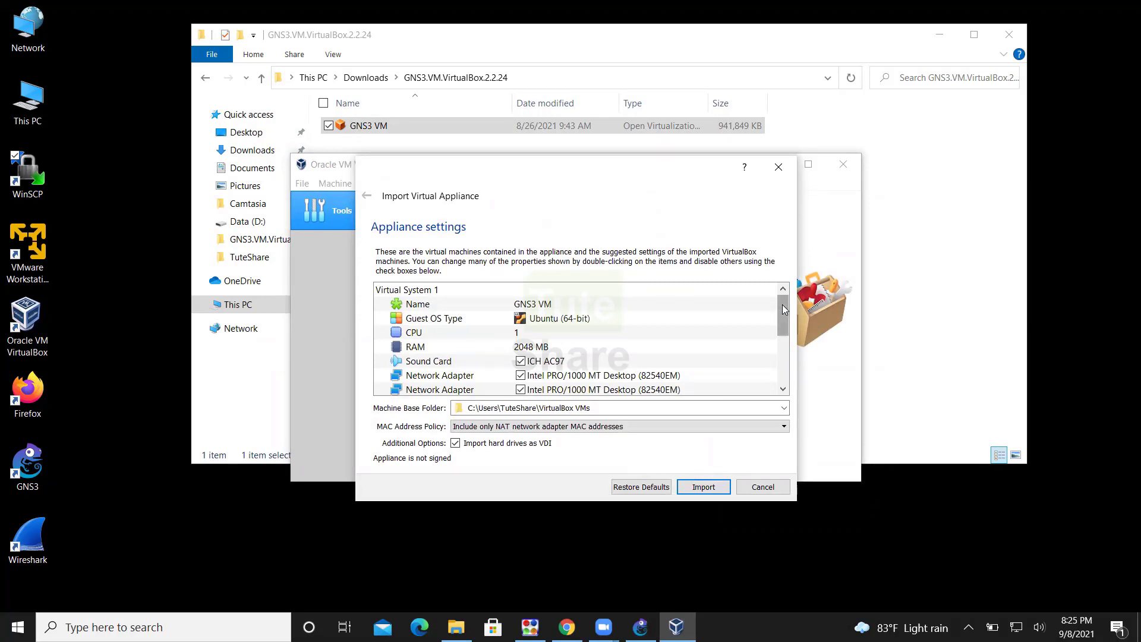
Set the MAC address policy to generate new MAC addresses for all network adapters and import the GNS3 VM appliance
left_click_drag(782, 308, 784, 374)
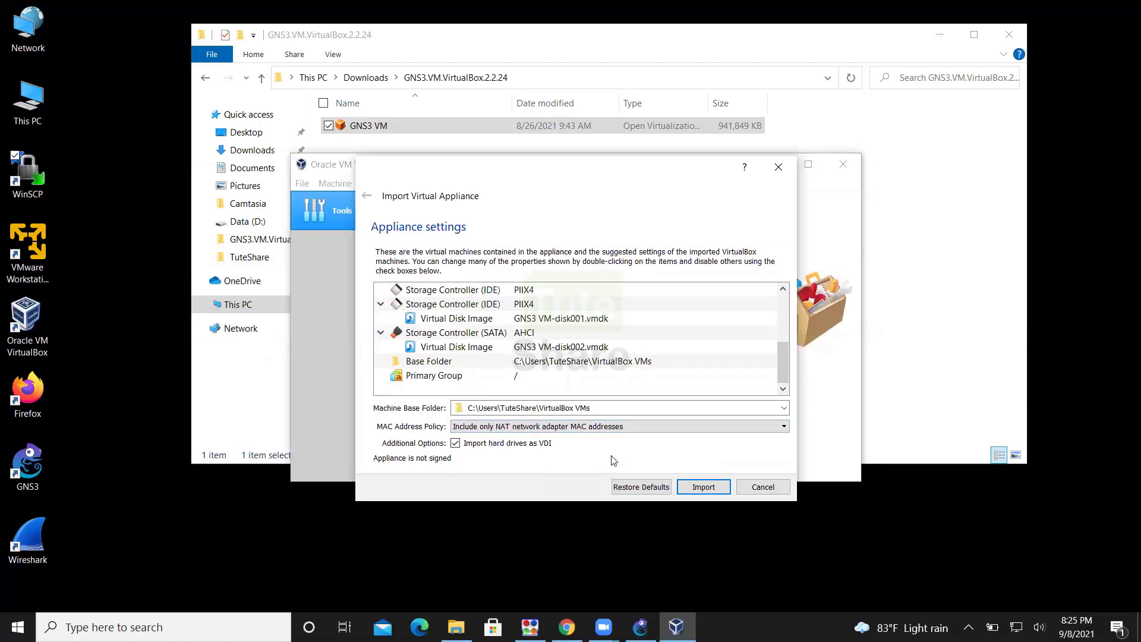
left_click(636, 426)
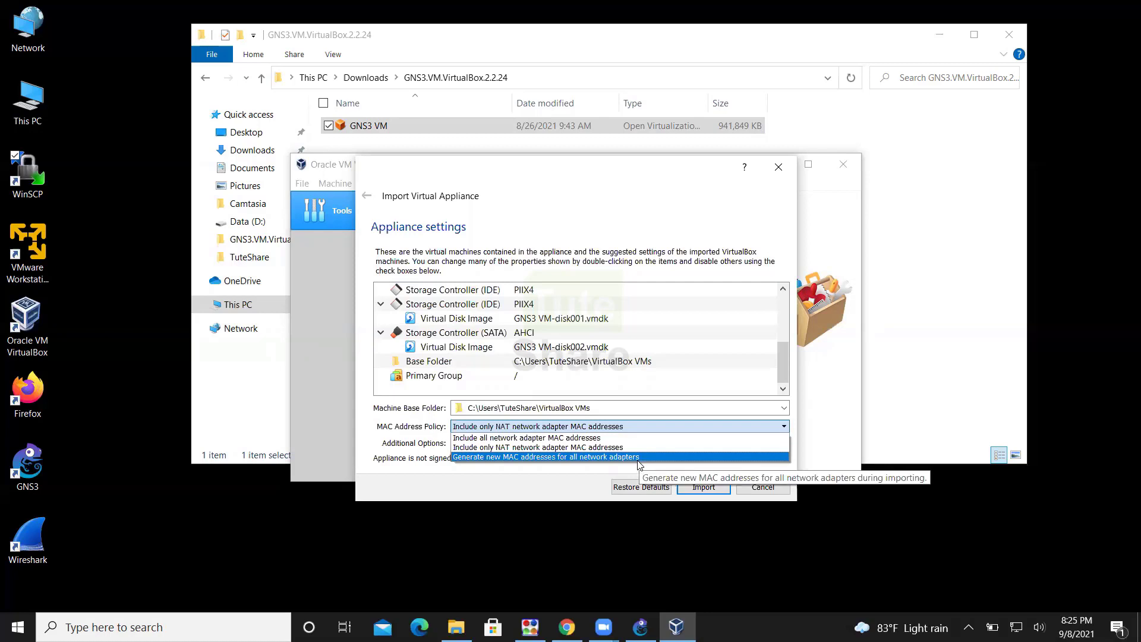
left_click(636, 457)
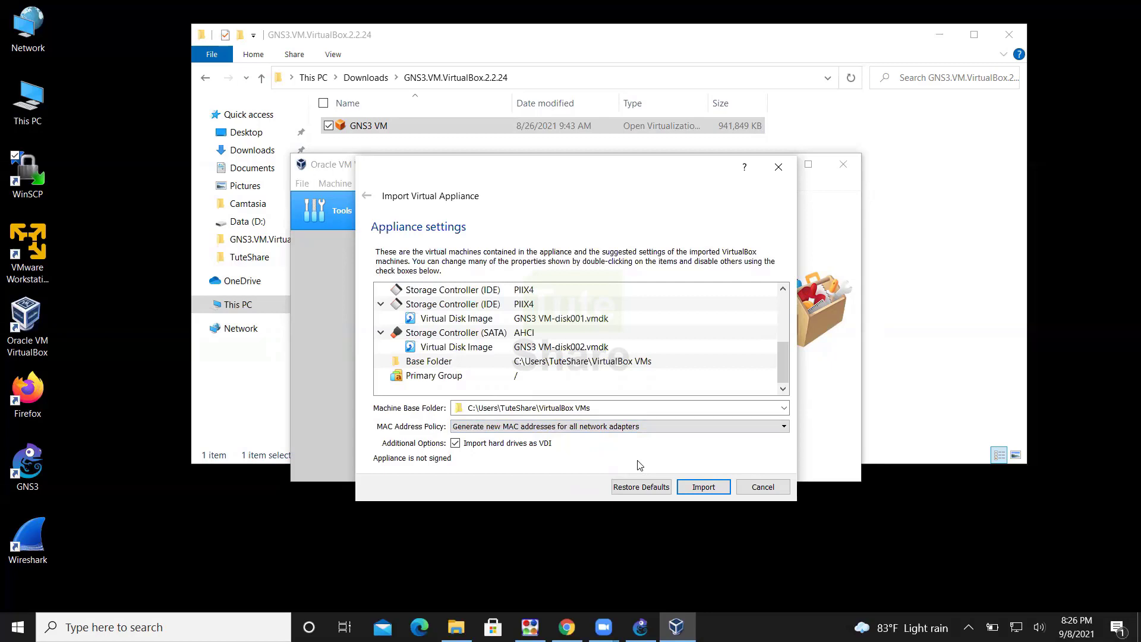
left_click(696, 488)
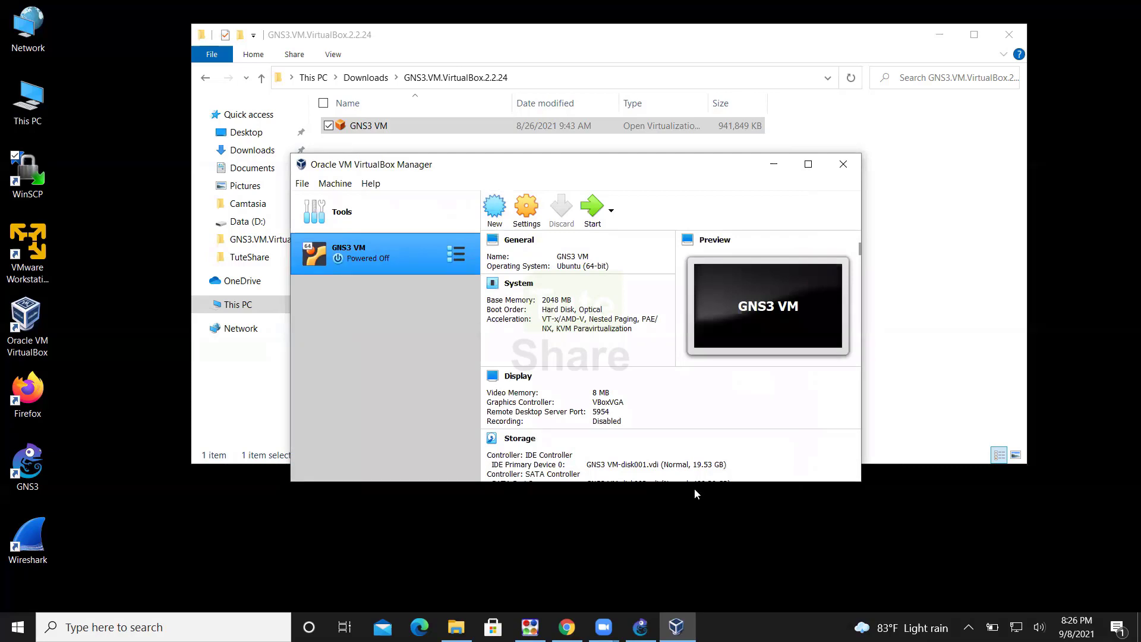
Review how network Adapter 1 and Adapter 2 are attached in the GNS3 VM settings and accept the settings
right_click(393, 265)
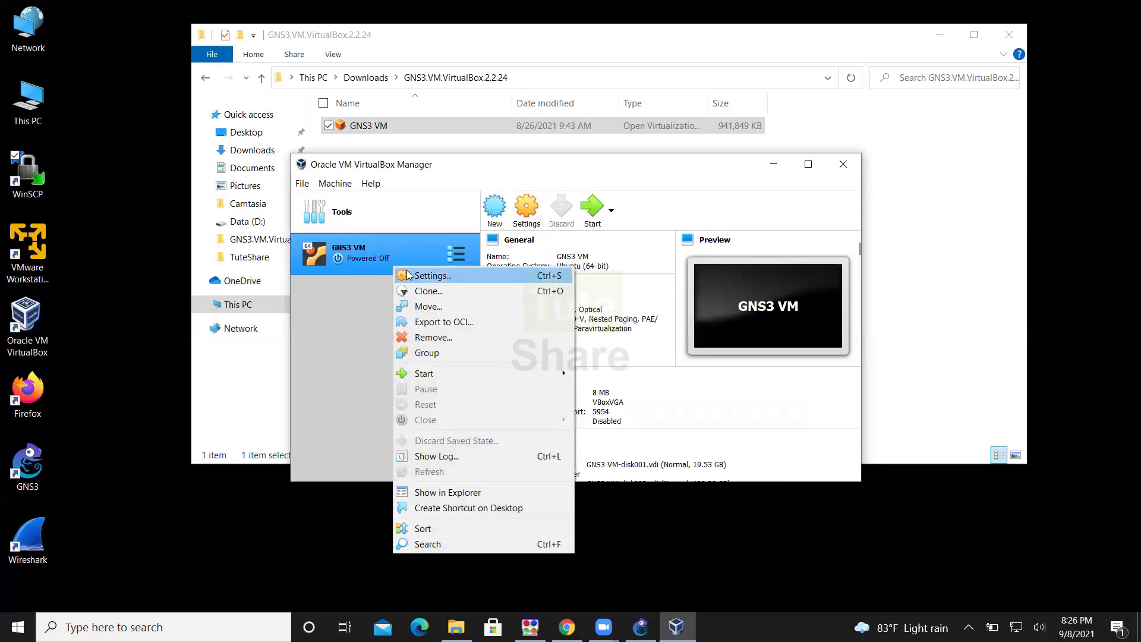
left_click(429, 275)
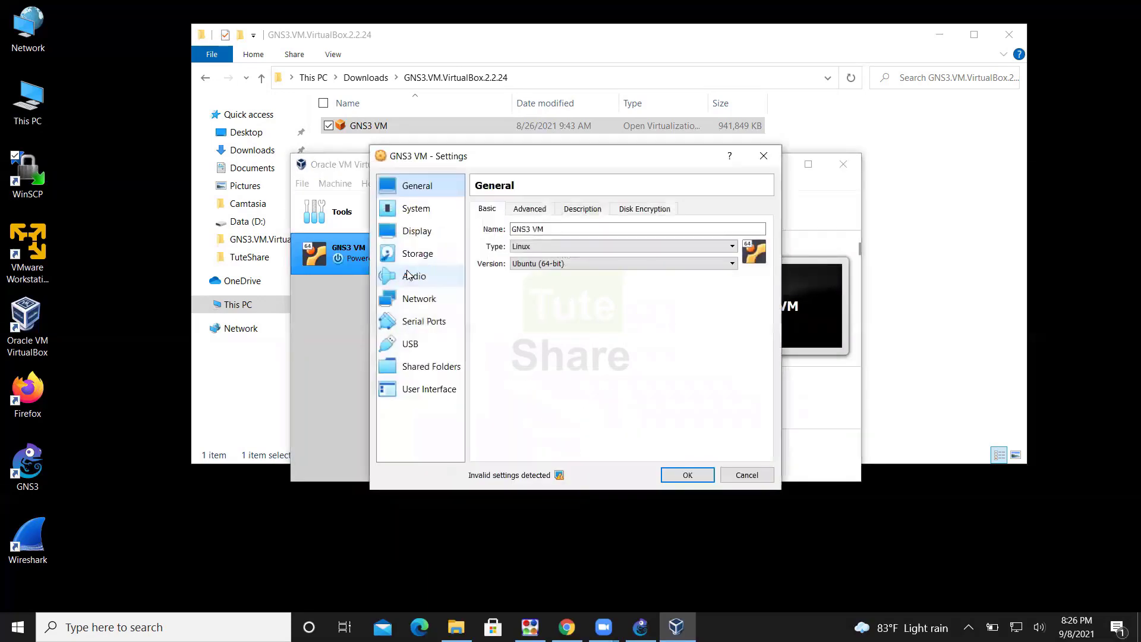
left_click(425, 307)
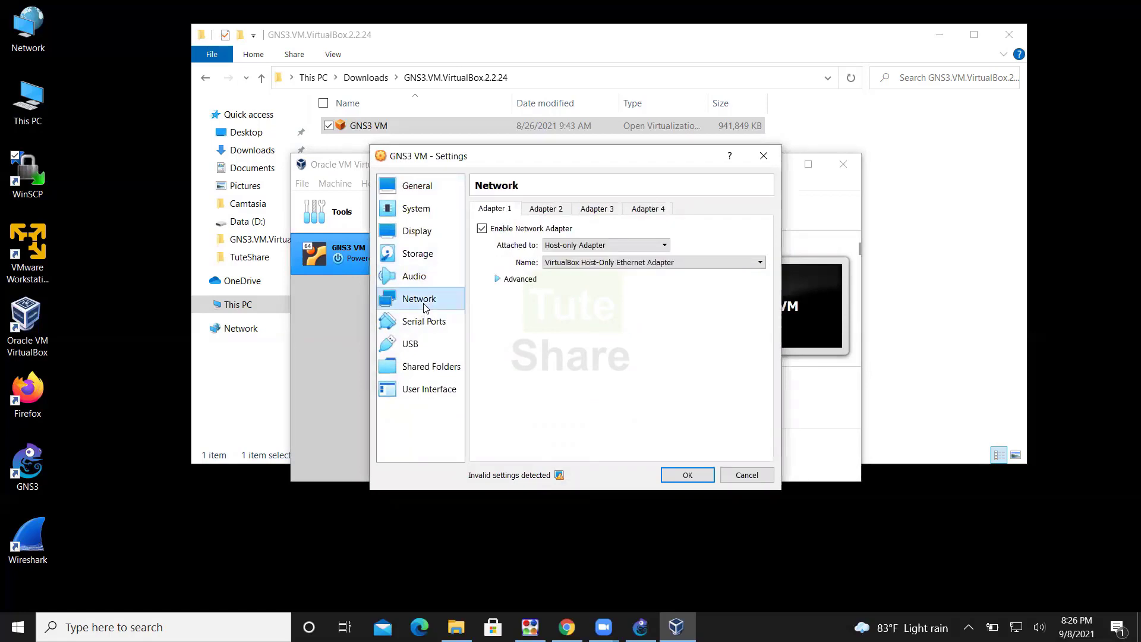
left_click(542, 208)
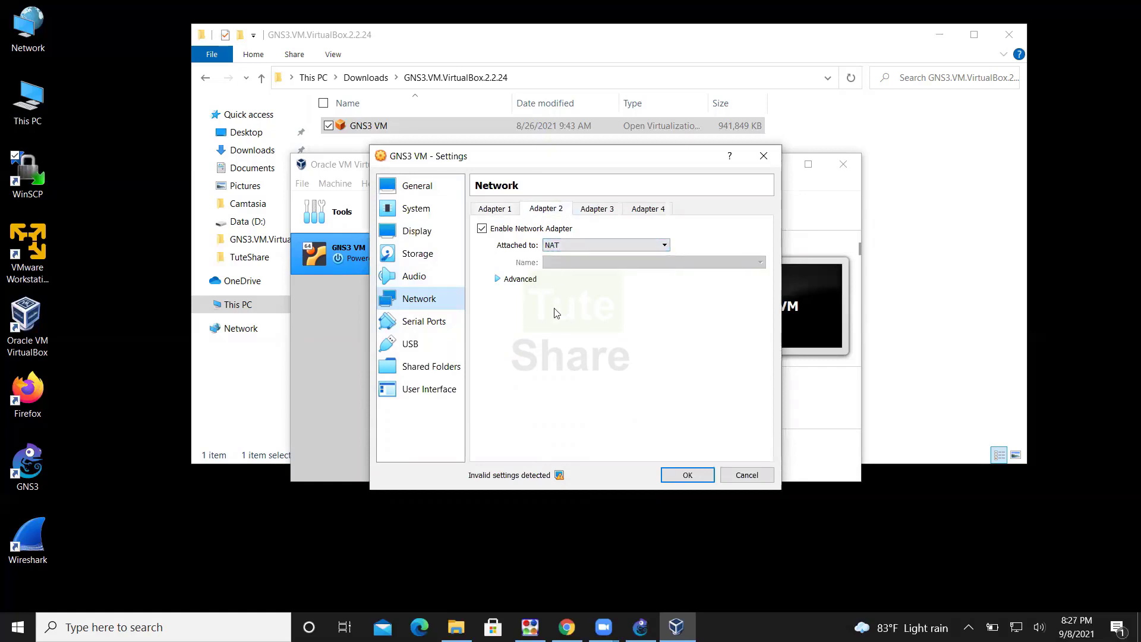
left_click(495, 208)
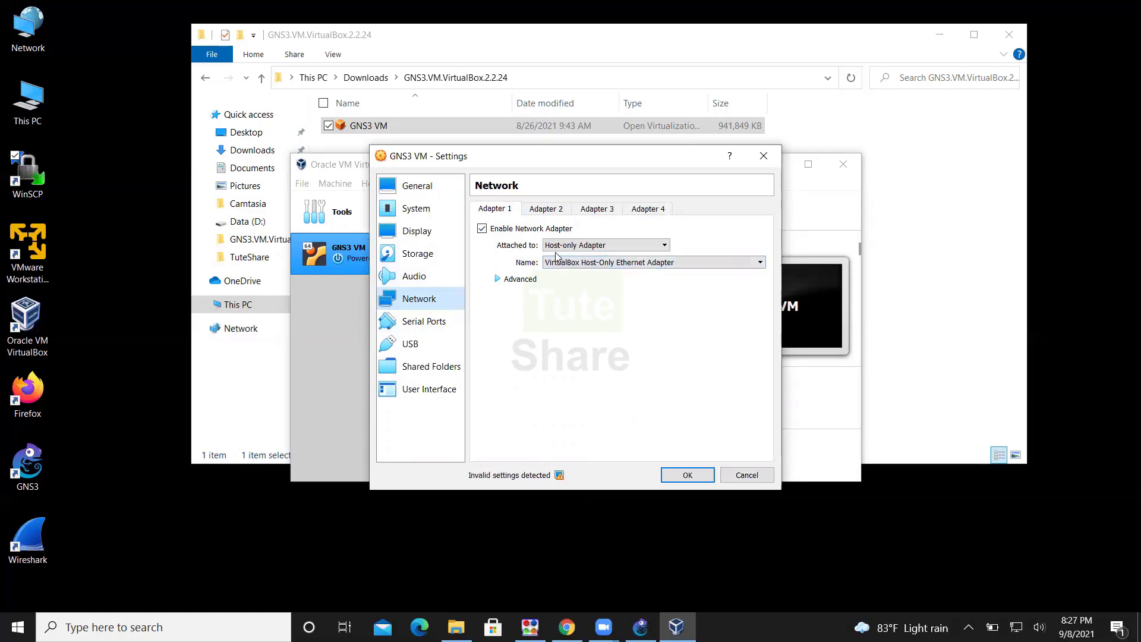
left_click(699, 477)
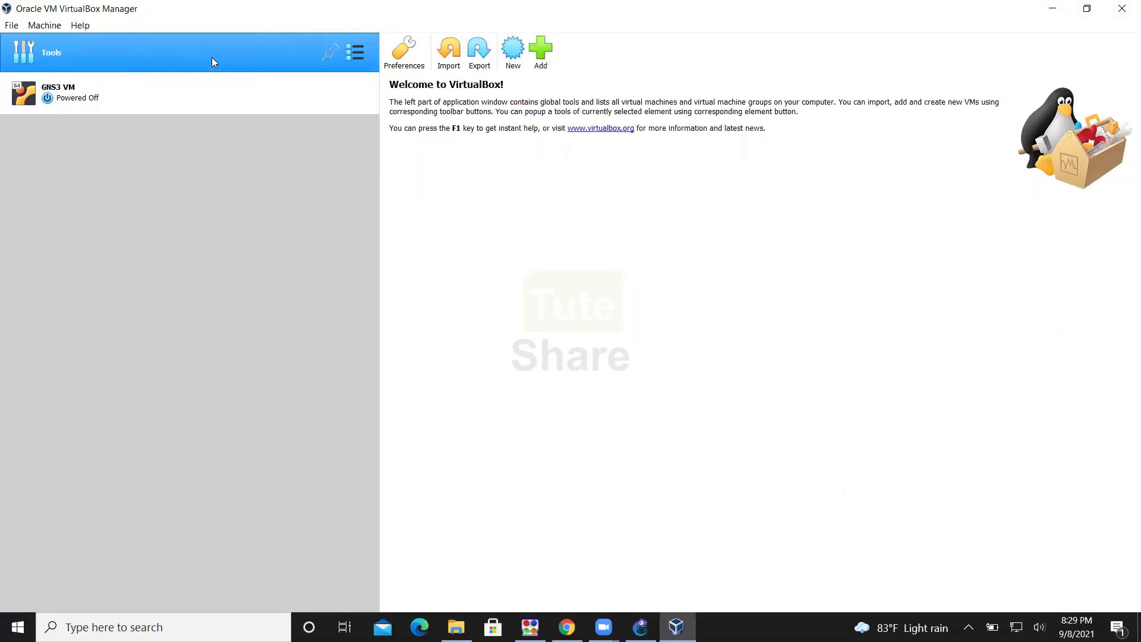
Create another host-only network in the Host Network Manager and enable the DHCP server for VirtualBox Host-Only Ethernet Adapter #2
right_click(212, 57)
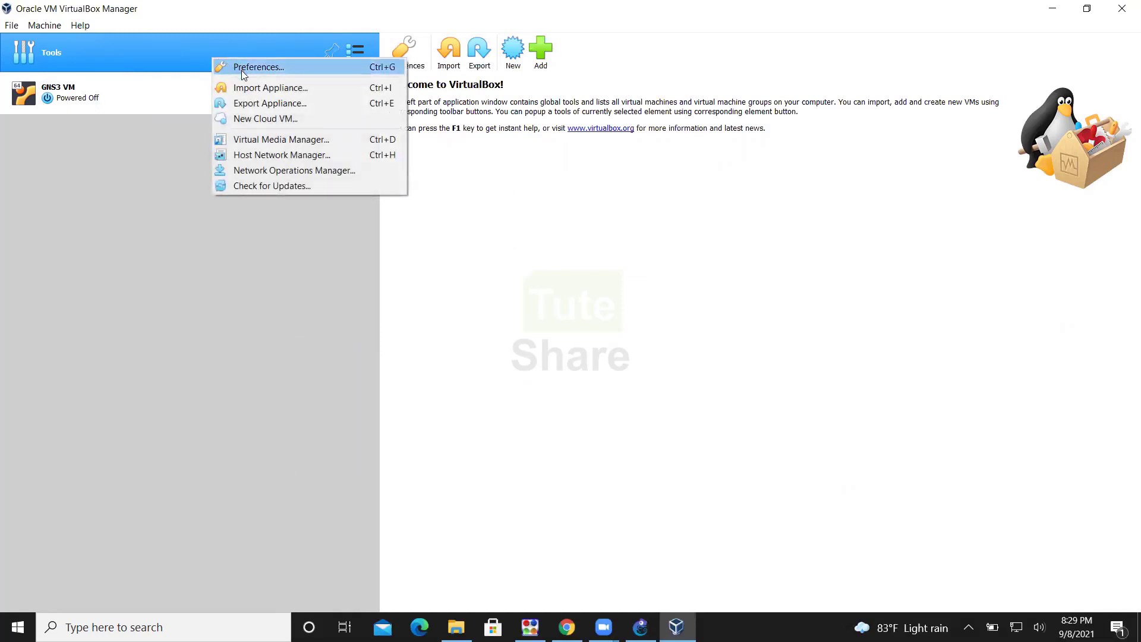
left_click(277, 160)
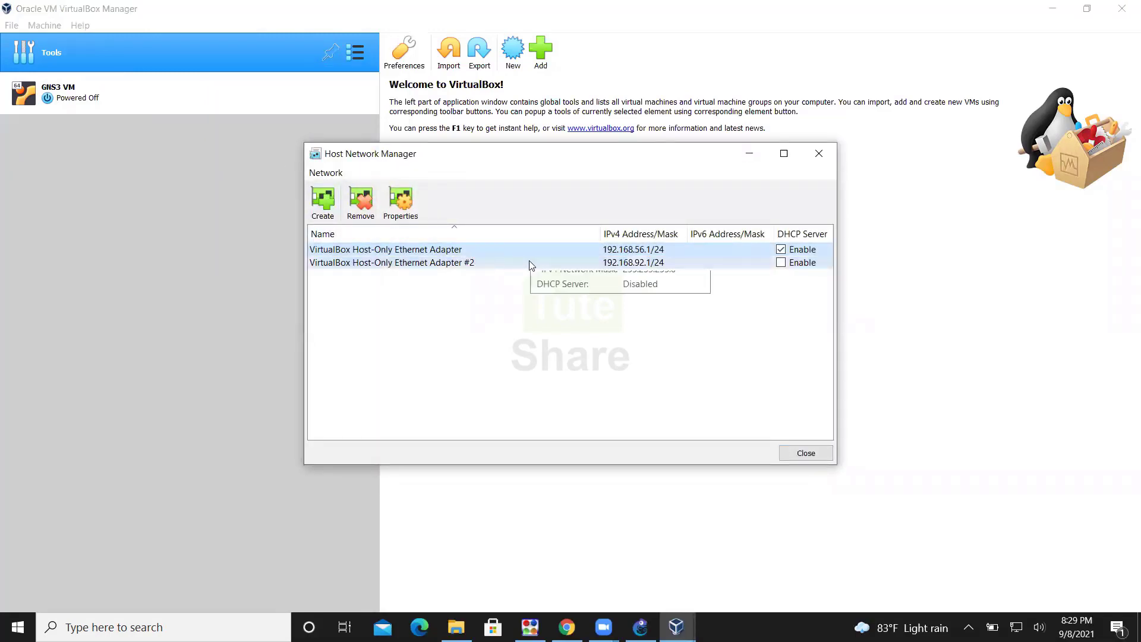
right_click(585, 268)
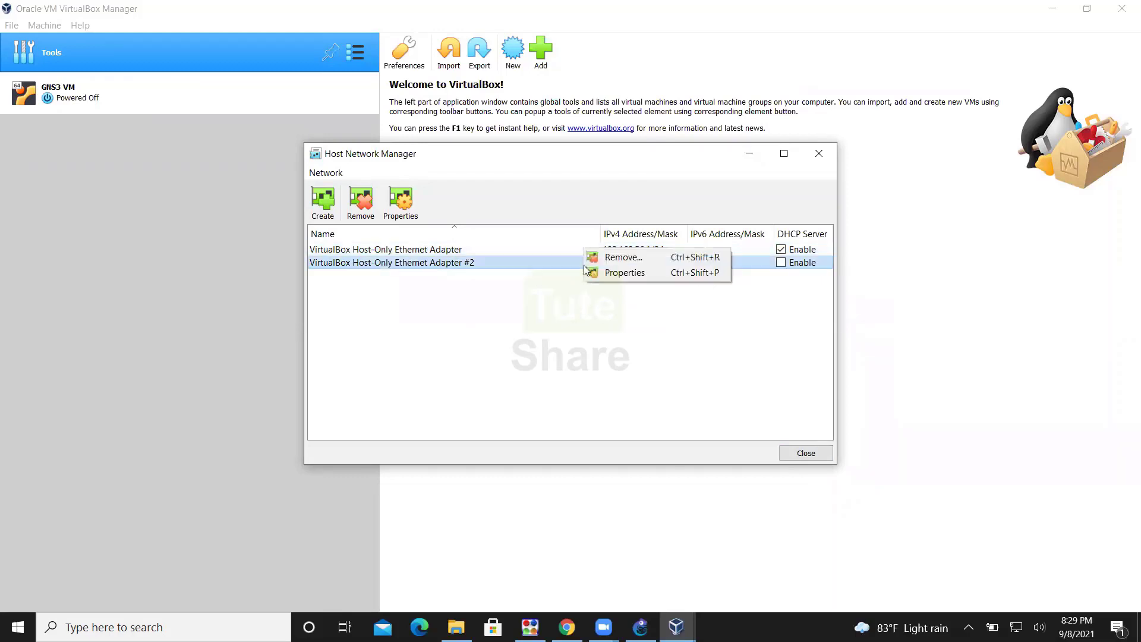
right_click(635, 339)
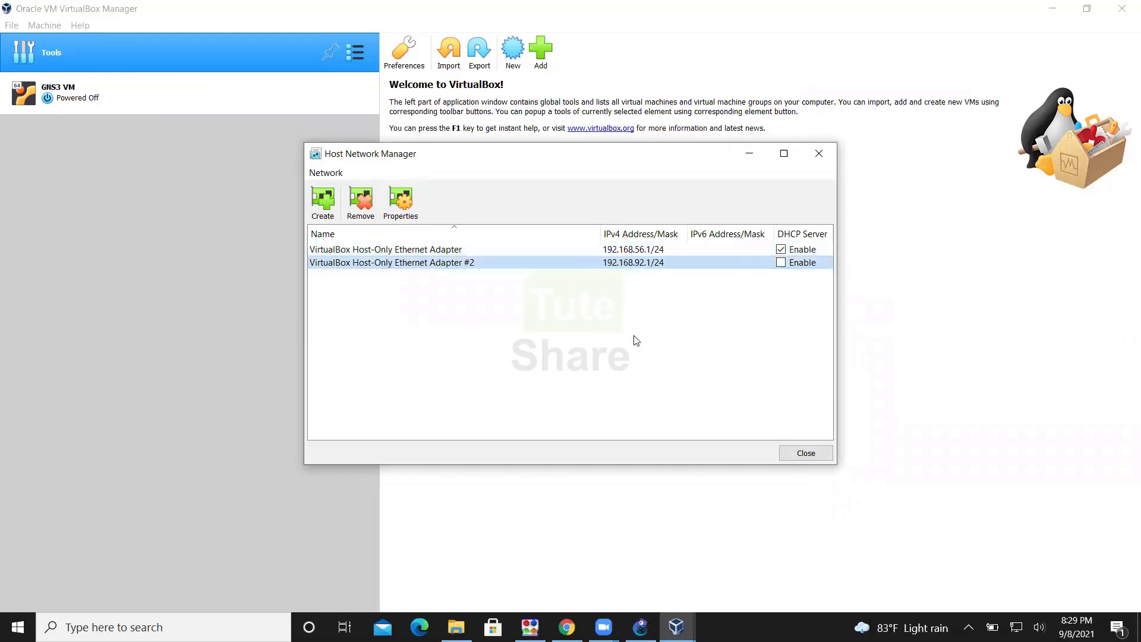
left_click(370, 250)
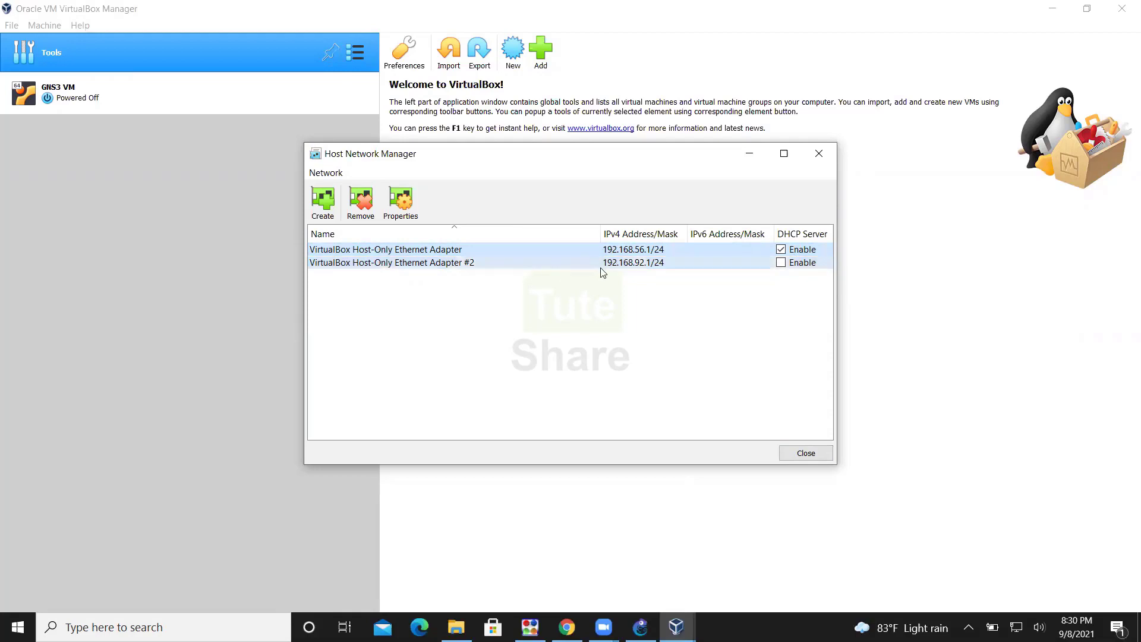
mouse_move(601, 272)
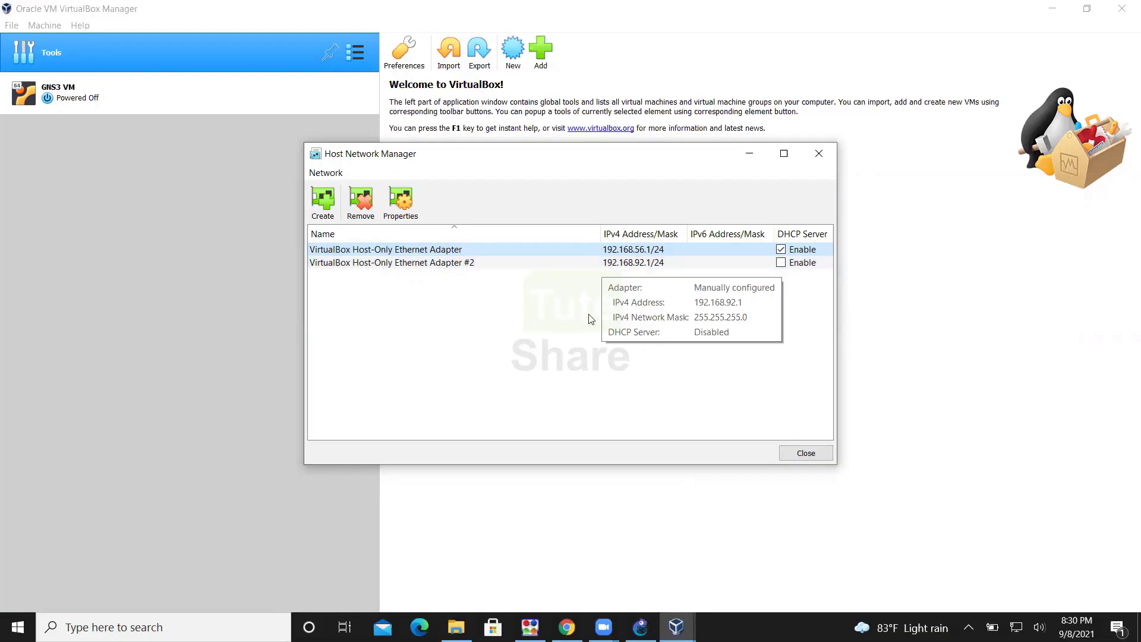
left_click(321, 205)
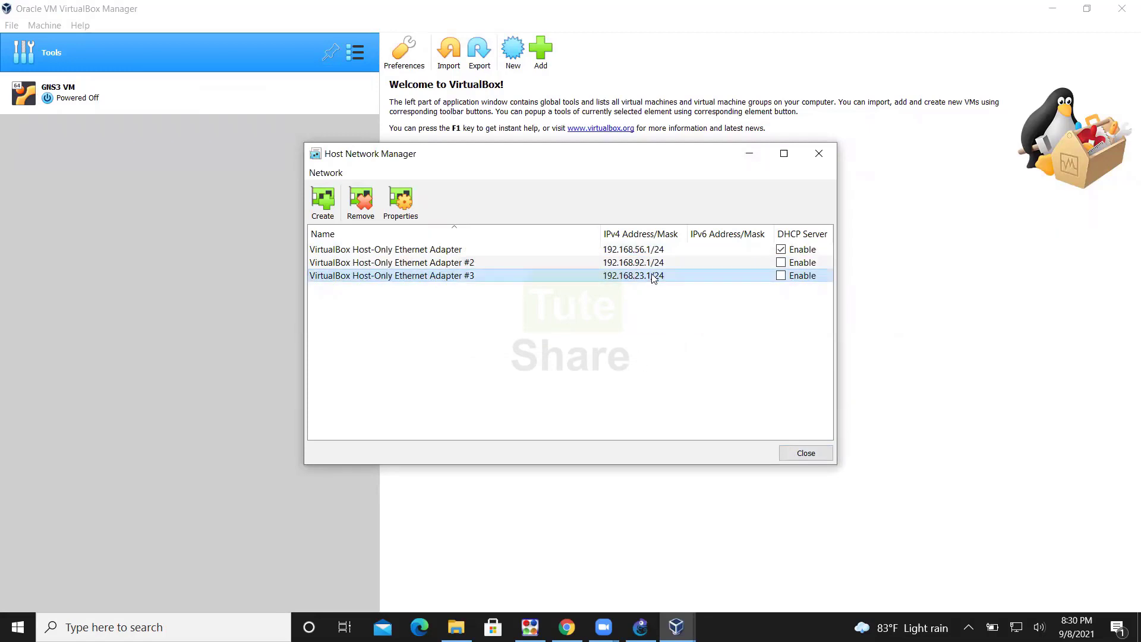
left_click(781, 263)
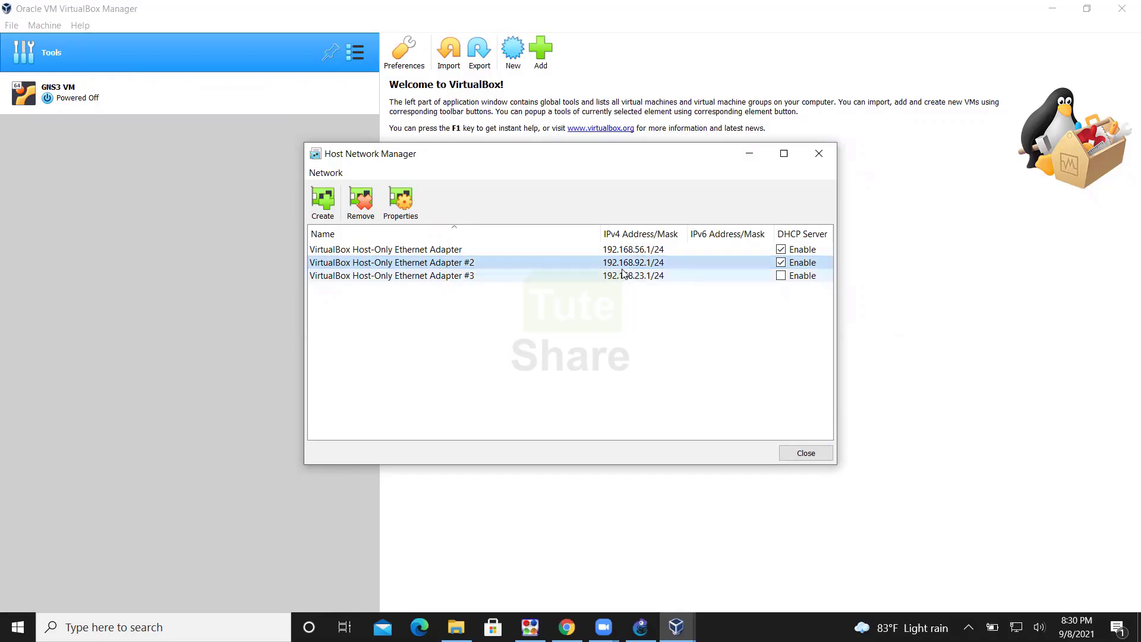
left_click(805, 454)
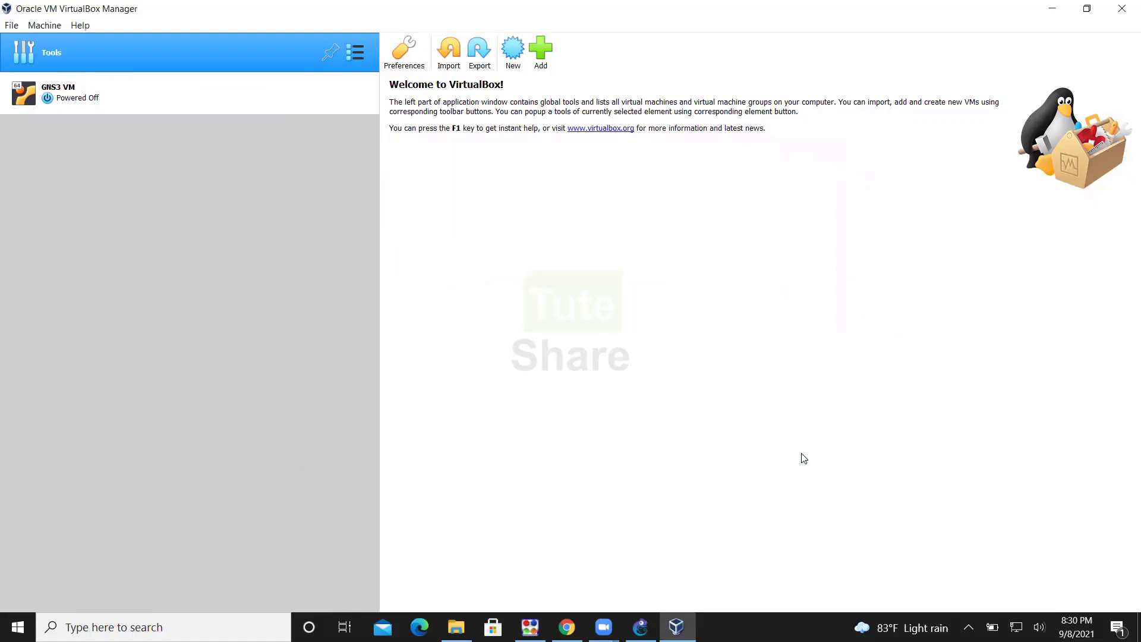
Assign VirtualBox Host-Only Ethernet Adapter #2 to the GNS3 VM's network Adapter 1 and start the VM
right_click(171, 81)
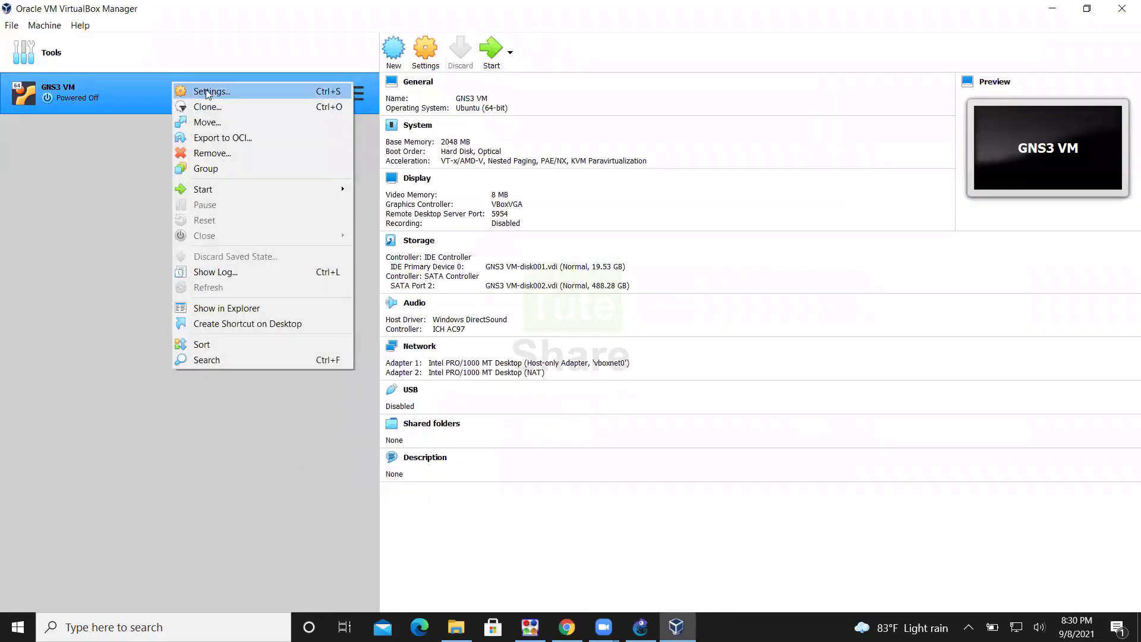
left_click(208, 93)
left_click(419, 285)
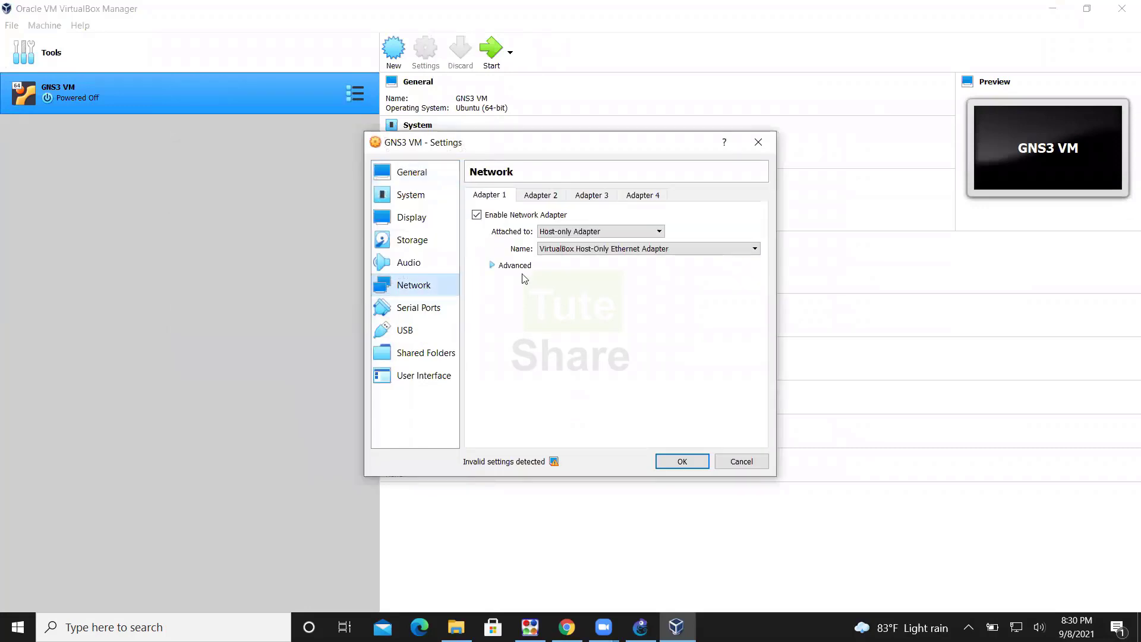
left_click(596, 251)
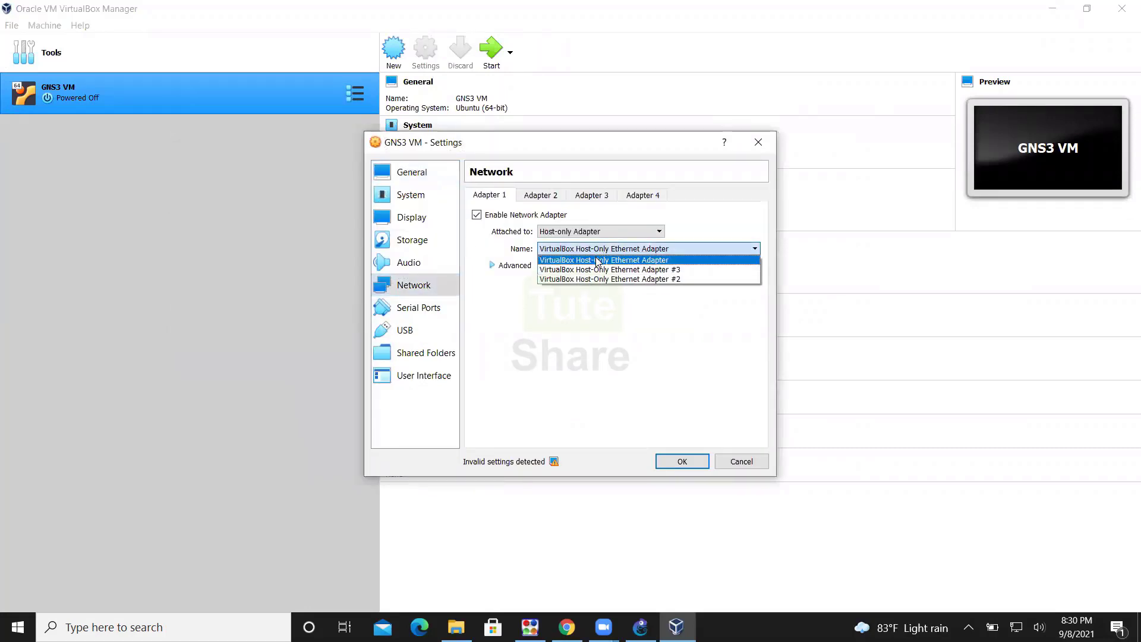
left_click(602, 279)
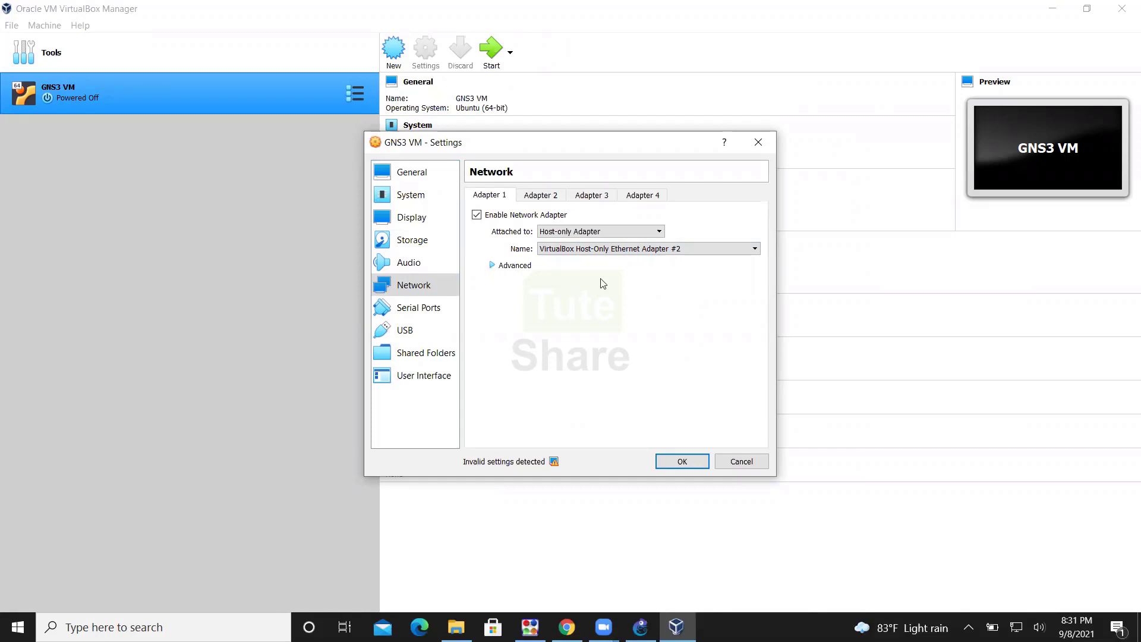
left_click(667, 464)
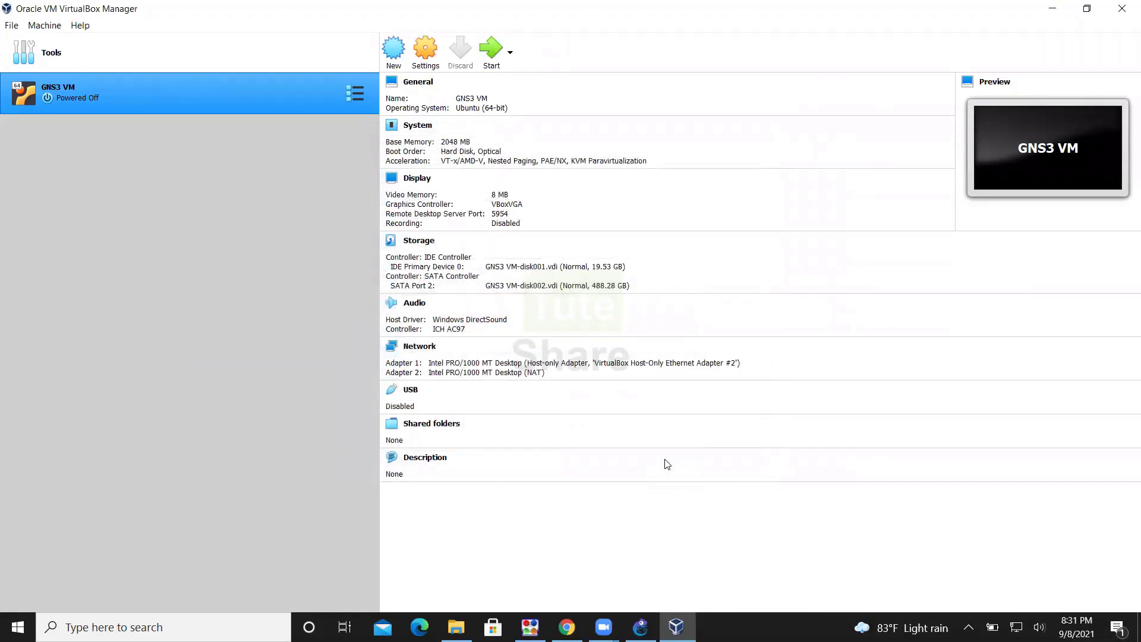
left_click(491, 53)
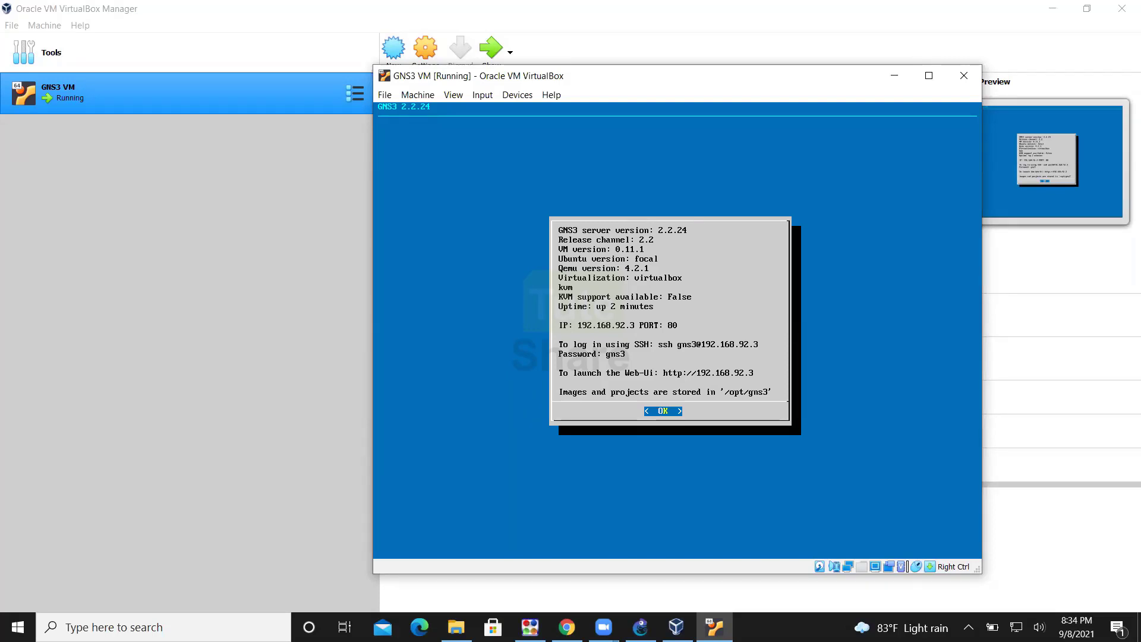
Install PuTTY 0.76 (64-bit) from the Downloads folder with default features, finishing without viewing the README file
left_click(457, 627)
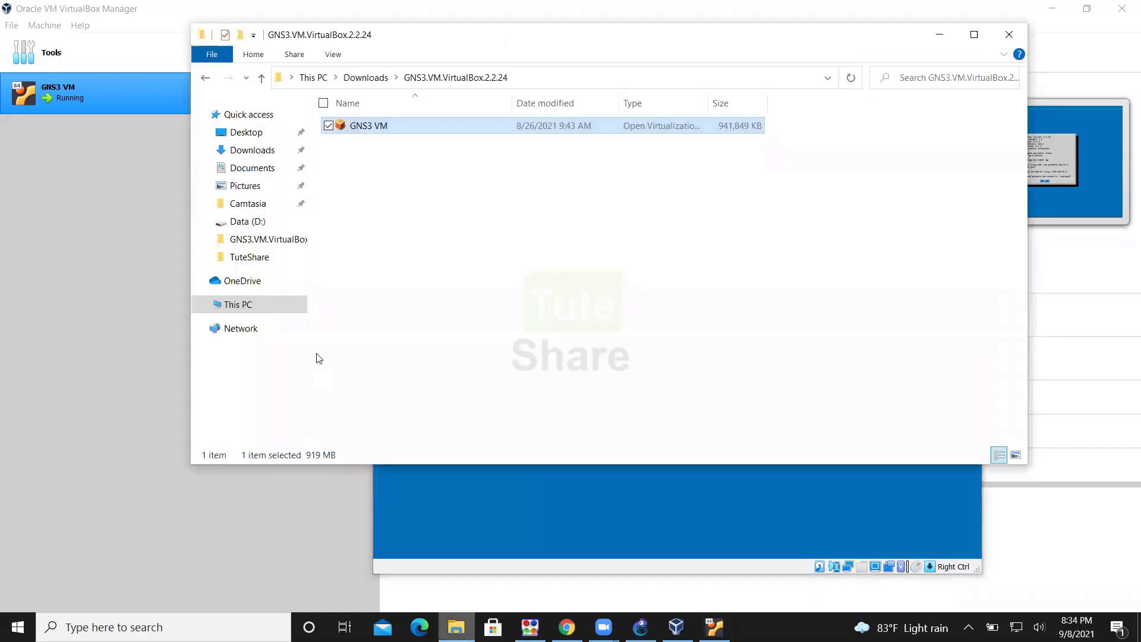
left_click(202, 80)
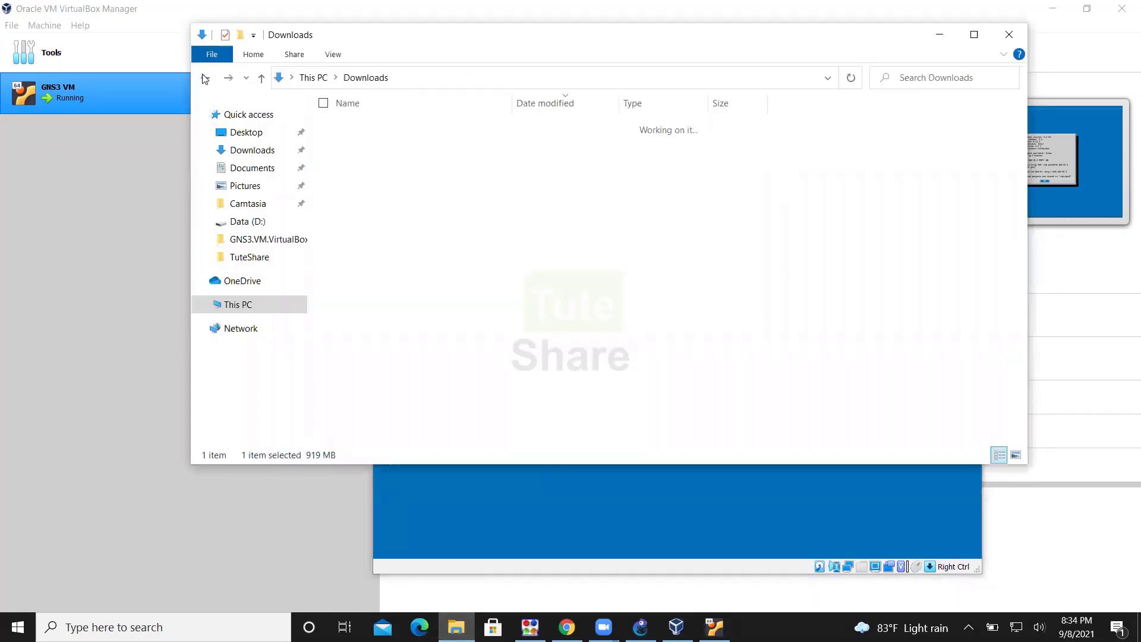
left_click(365, 164)
double_click(364, 164)
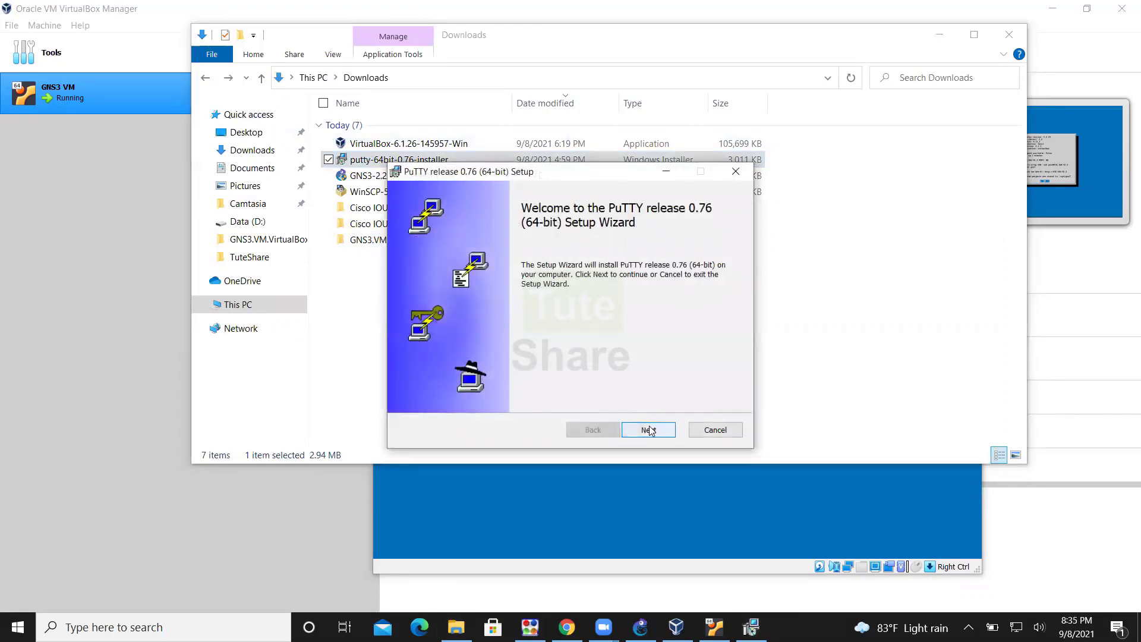
left_click(649, 429)
left_click(649, 430)
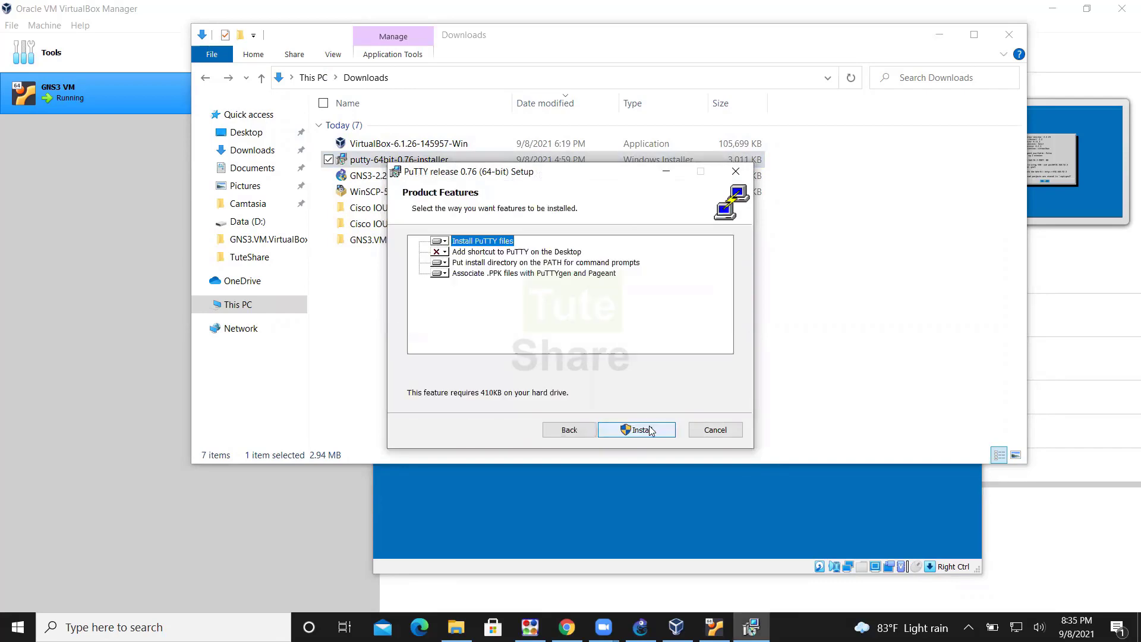
left_click(648, 430)
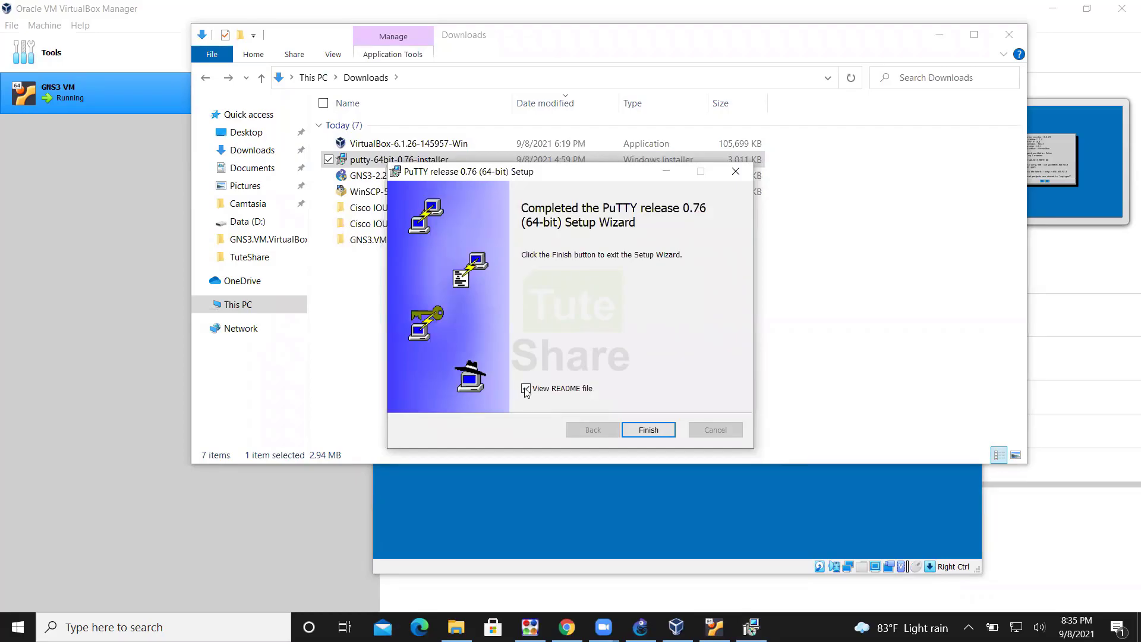
left_click(526, 388)
left_click(647, 430)
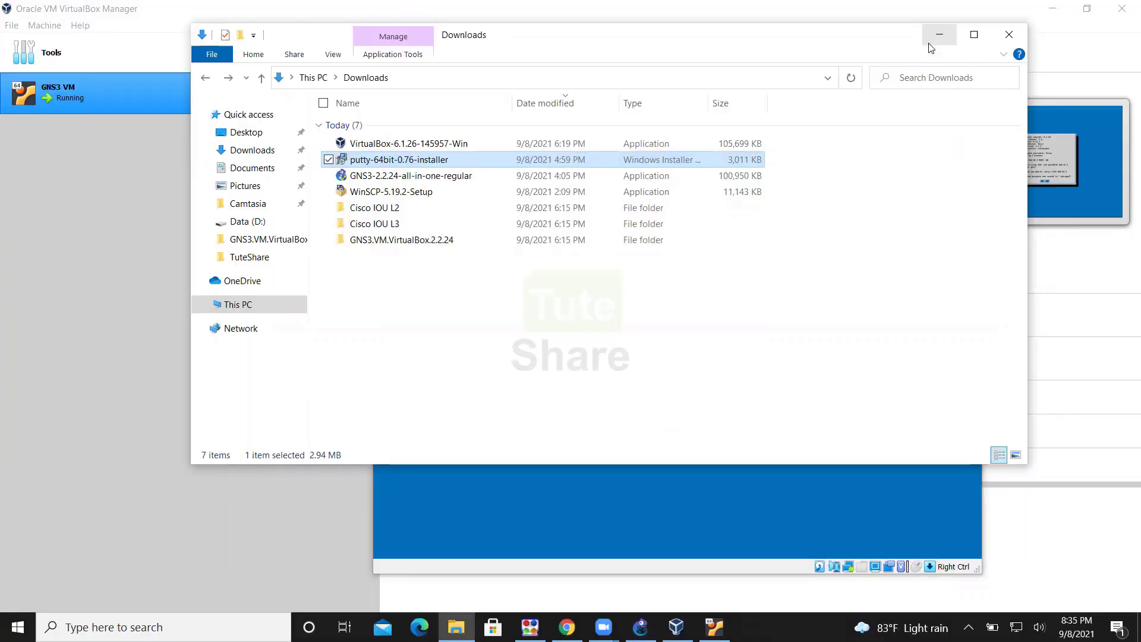
Launch PuTTY and place its configuration window beside the GNS3 VM console, with the Downloads window closed
key("super")
type("putty")
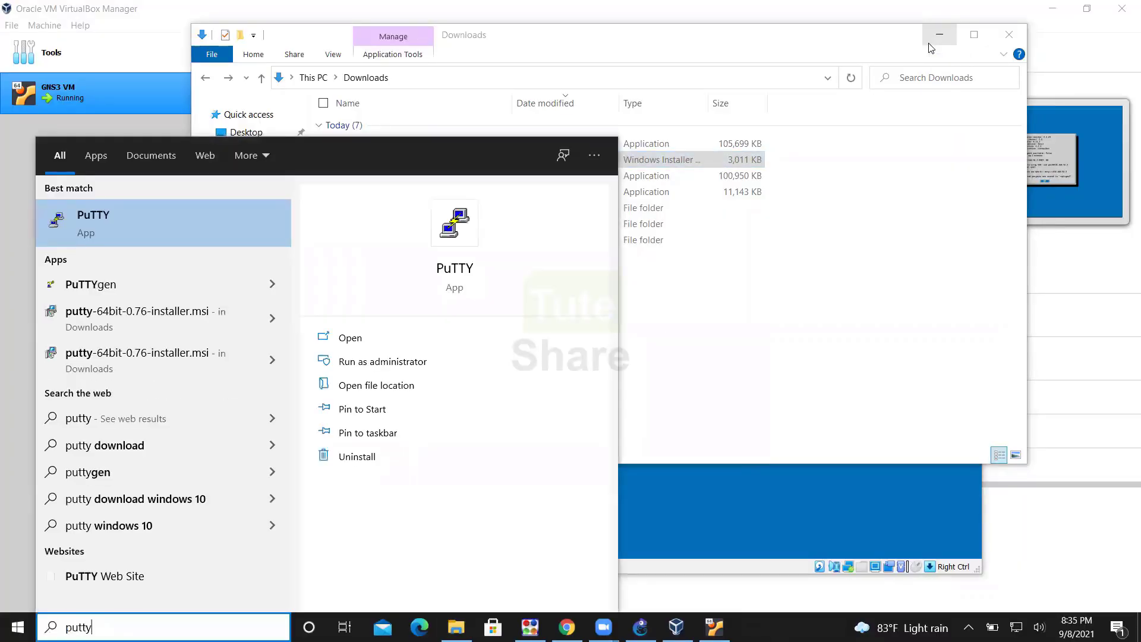
key("Return")
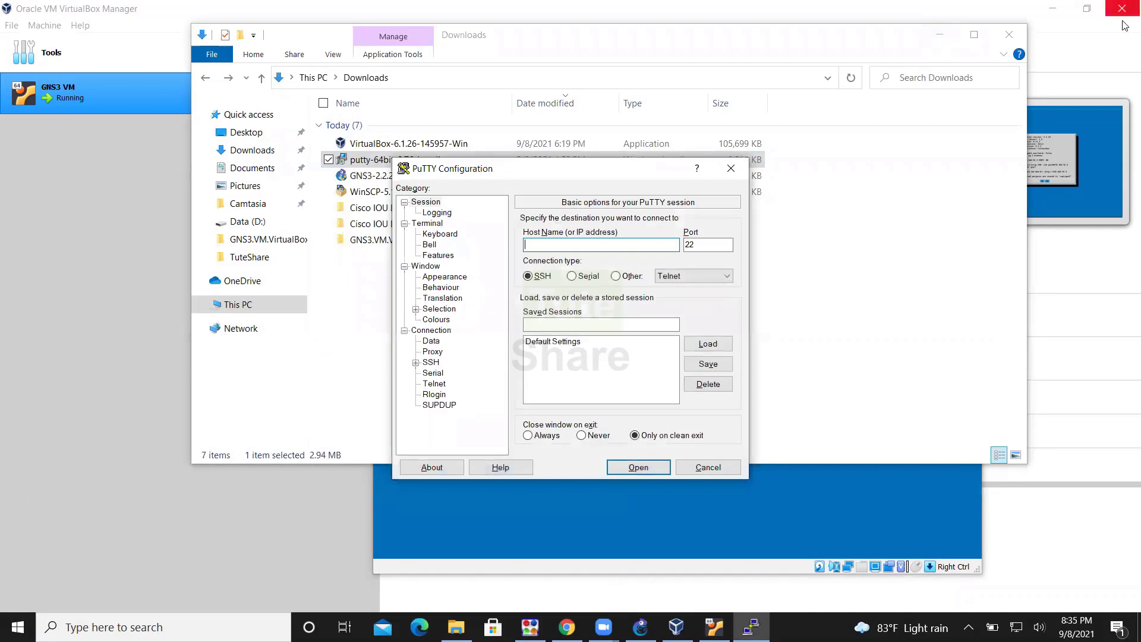
left_click(1009, 36)
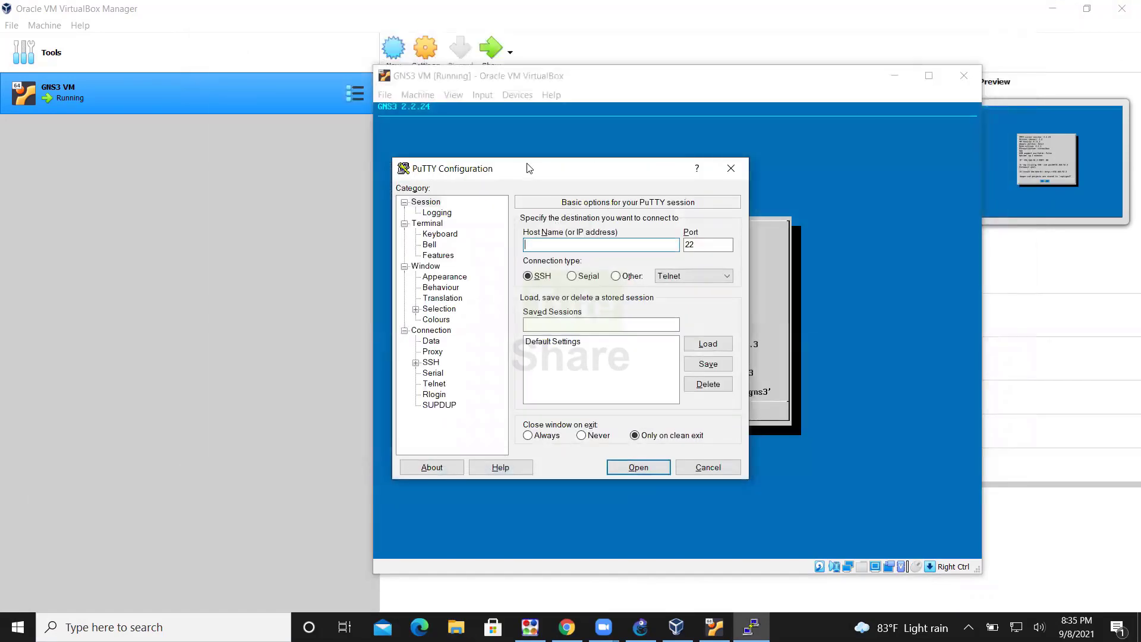
left_click_drag(529, 168, 173, 163)
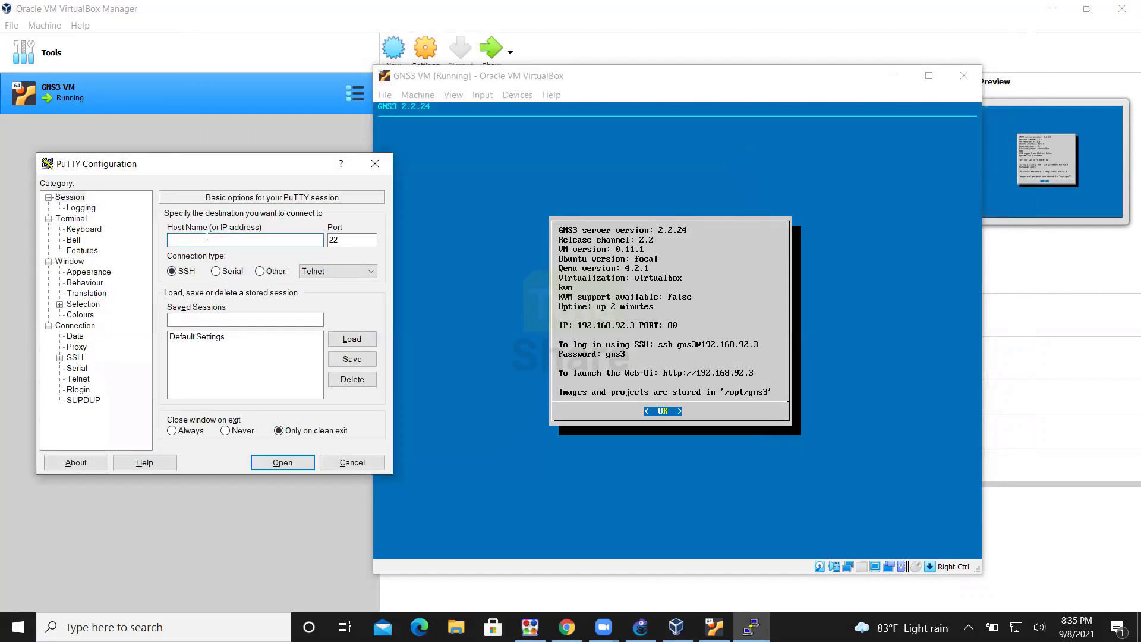
Open an SSH session to 192.168.92.3 in PuTTY and accept the server's host key
type("192.168.")
type("92.3")
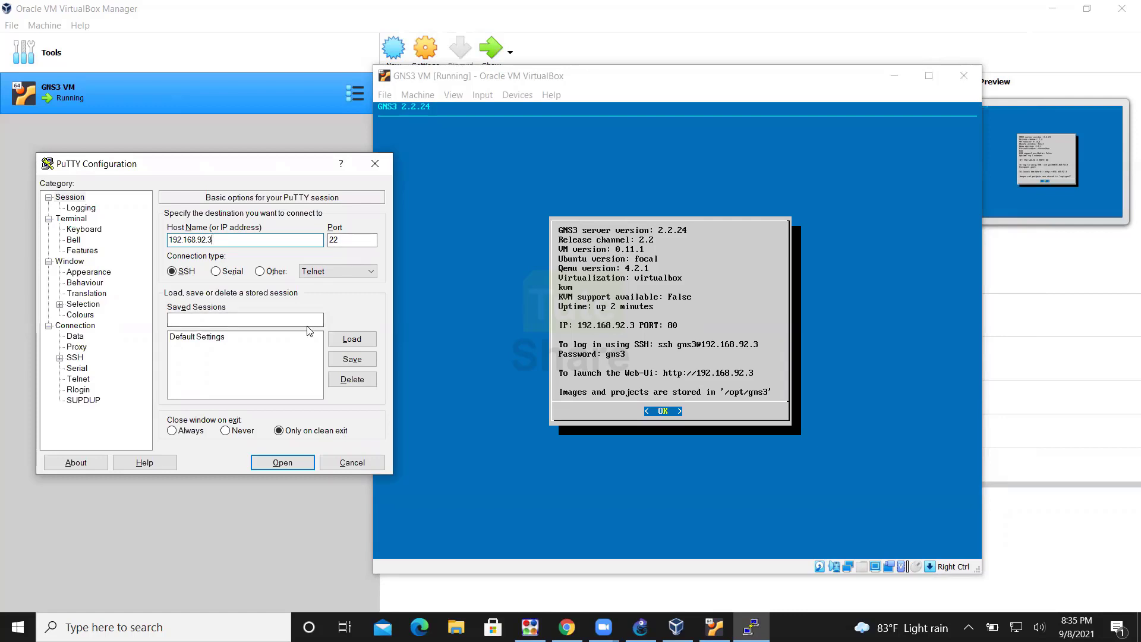
left_click(283, 463)
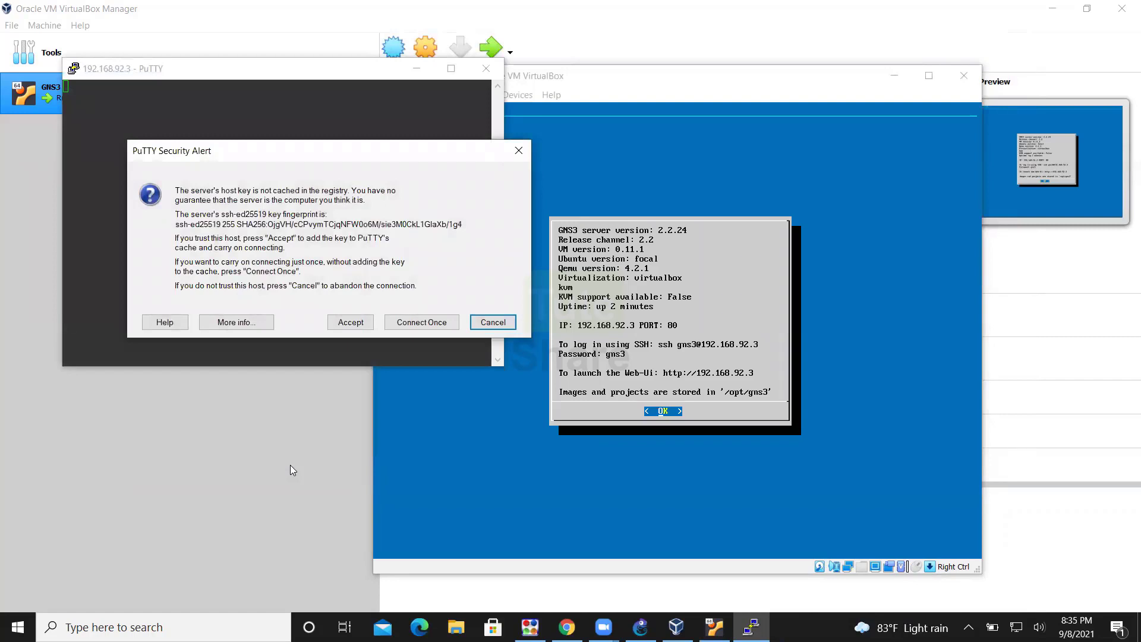
left_click(350, 322)
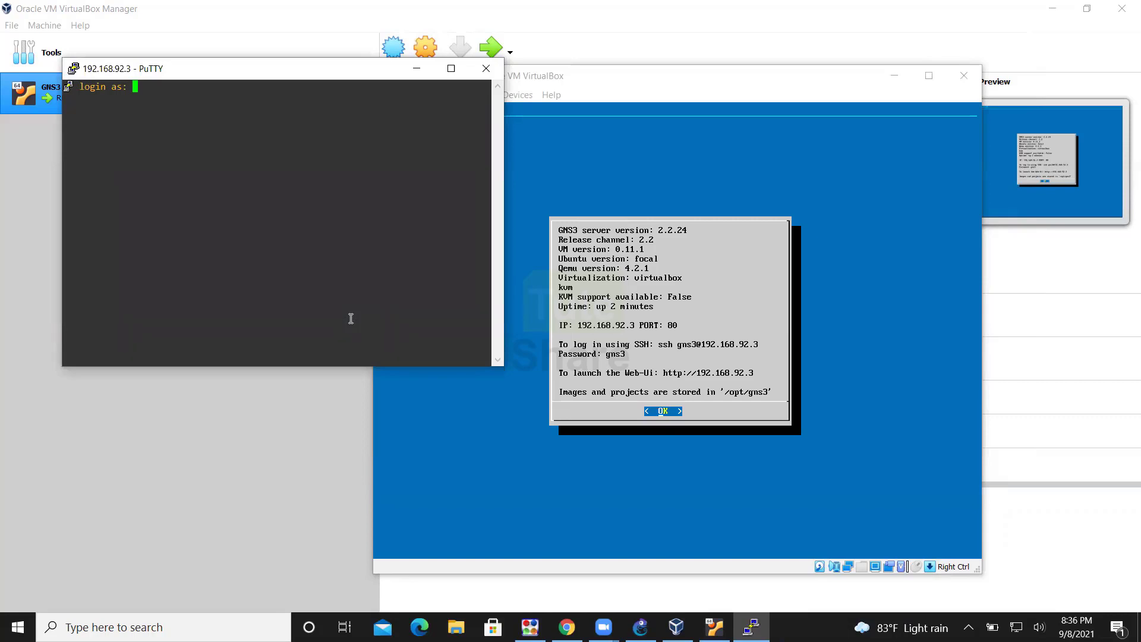
Log in to the SSH session as gns3 with the account password and dismiss the VM information screen
type("gns3")
key("Return")
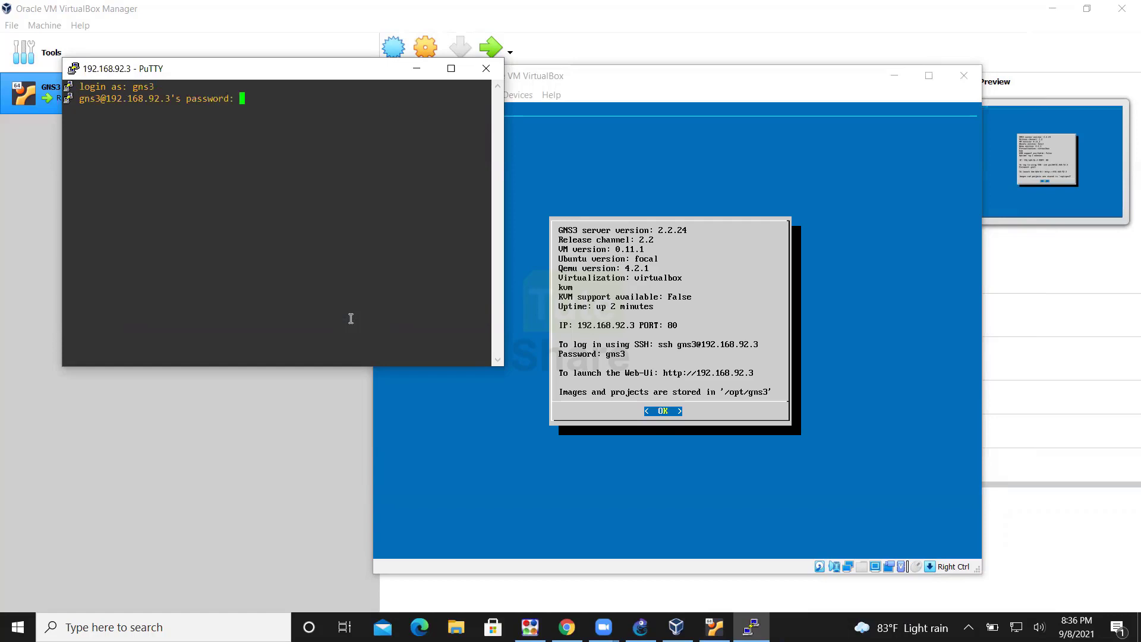
key("Return")
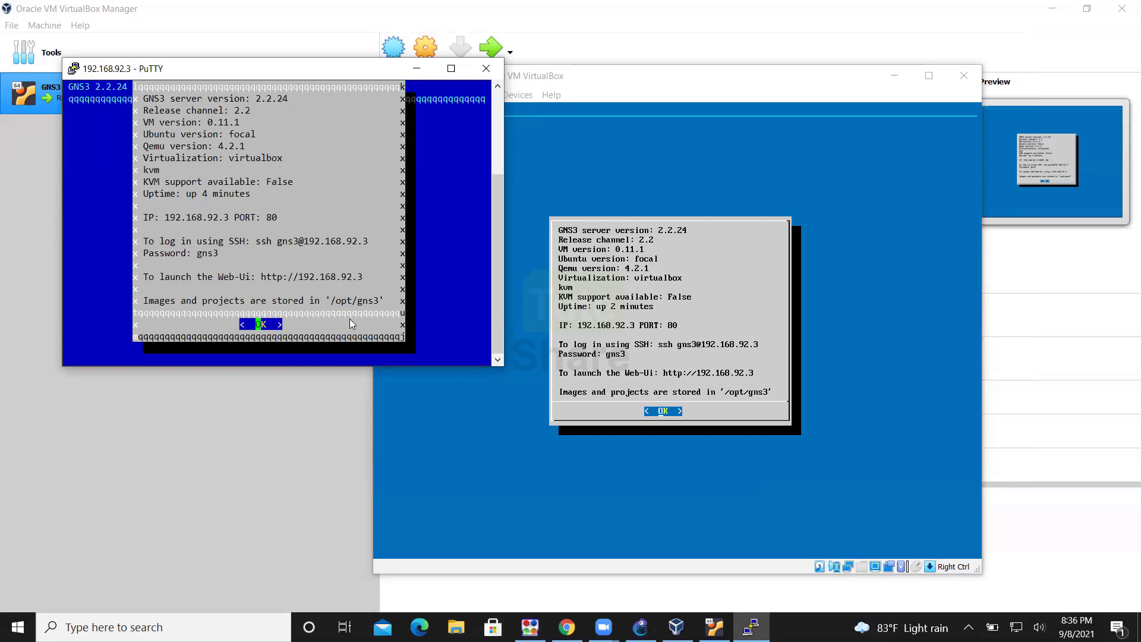
key("Return")
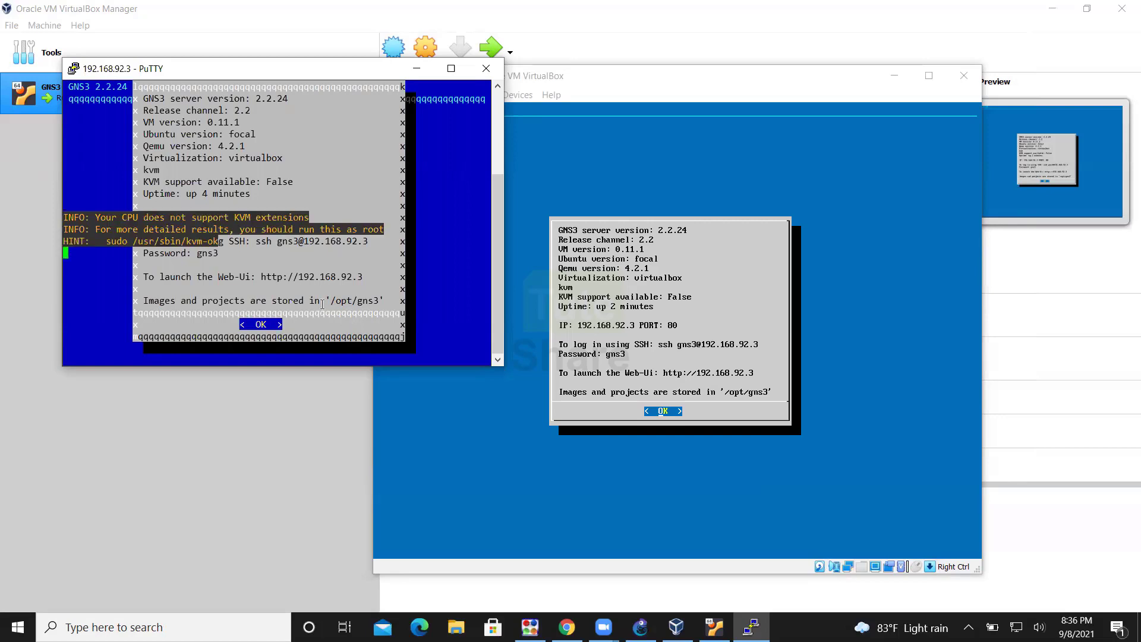
key("Return")
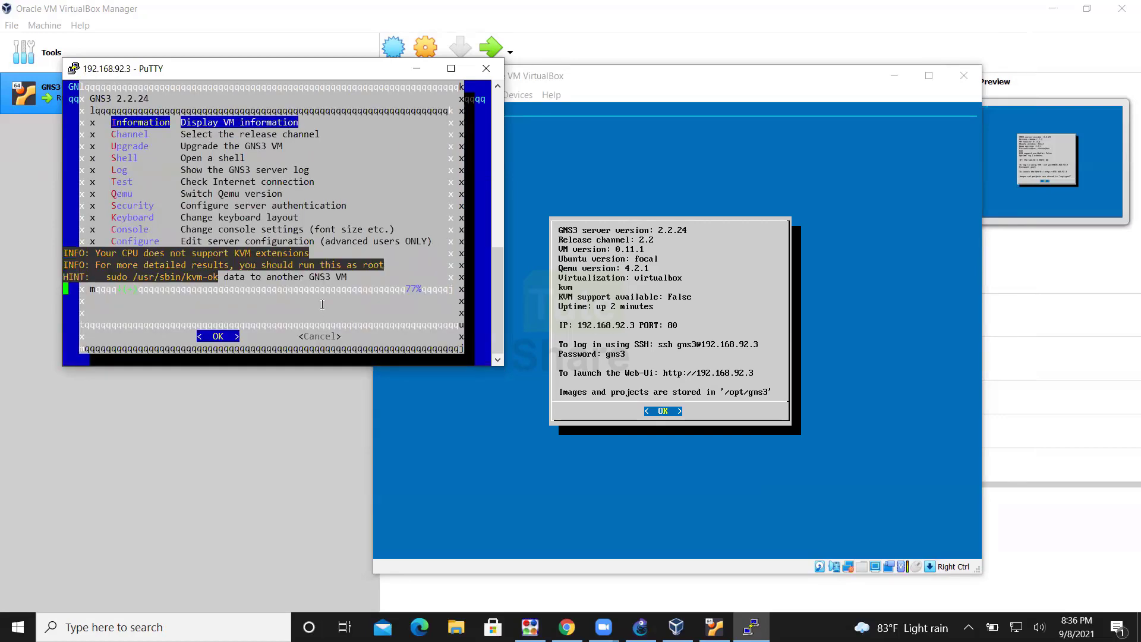
key("Return")
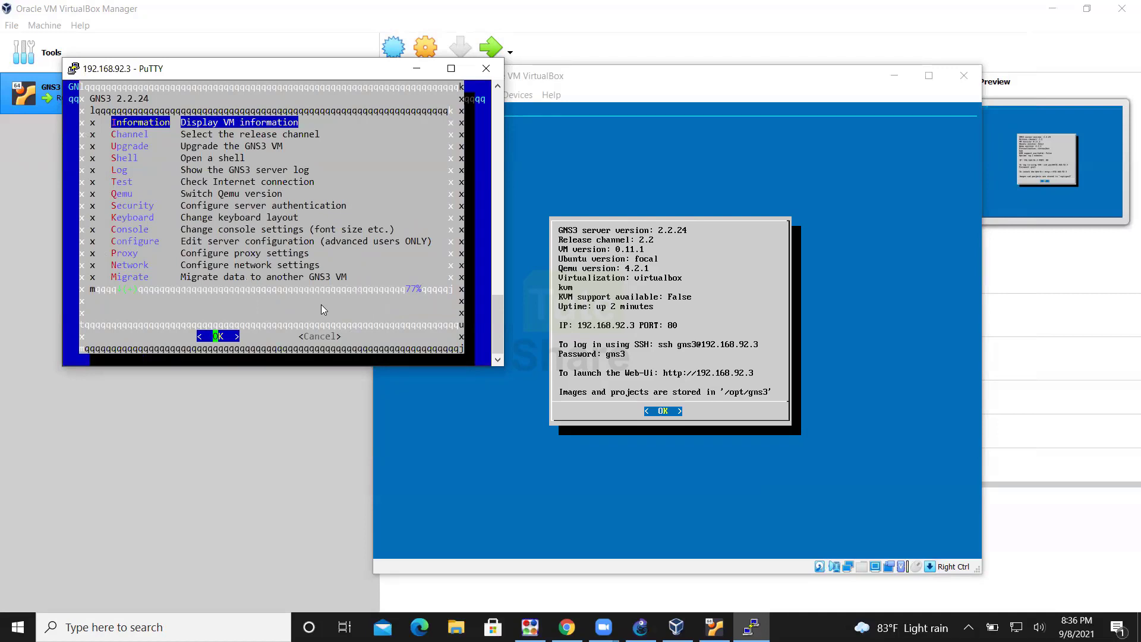
Open a shell from the GNS3 VM menu and push the leftover menu text up with blank prompt lines
key("Down")
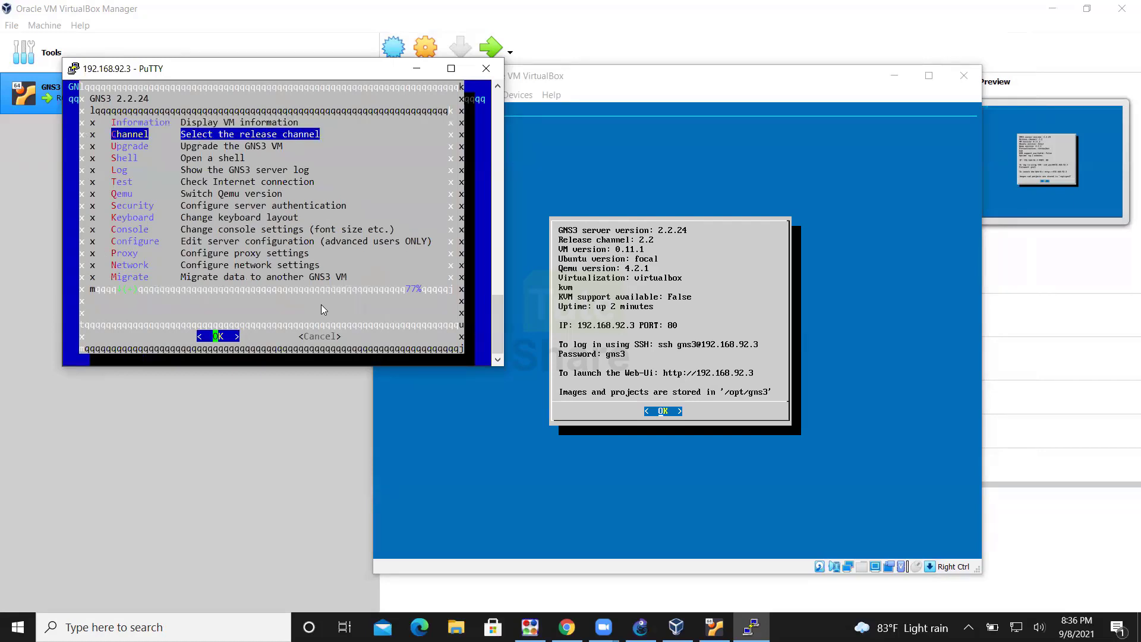
key("Down")
key("Down")
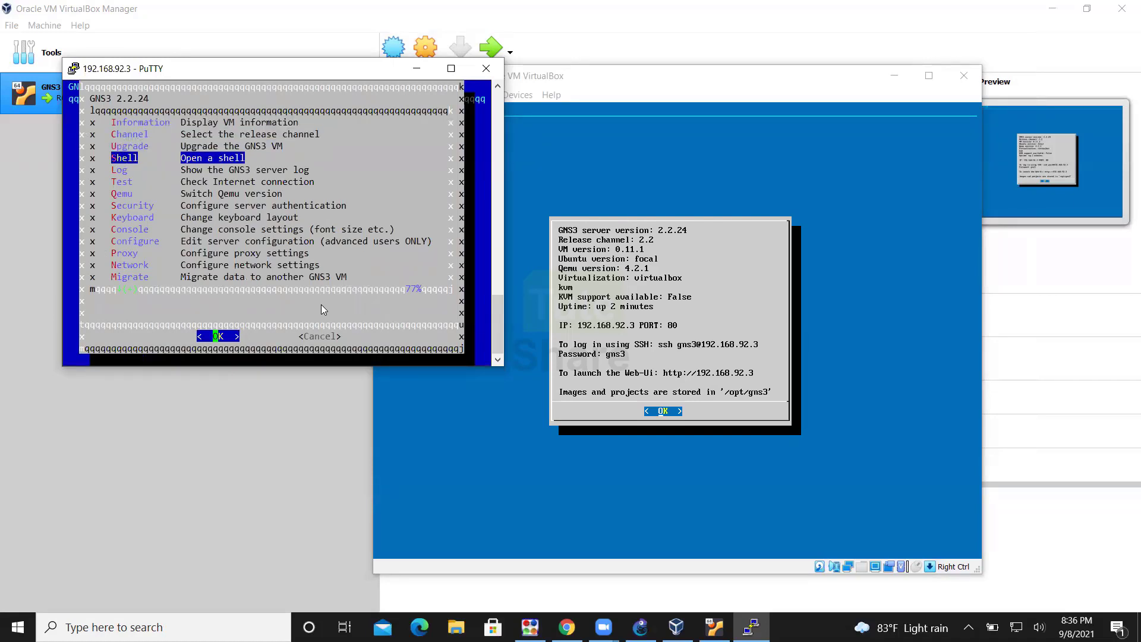
key("Return")
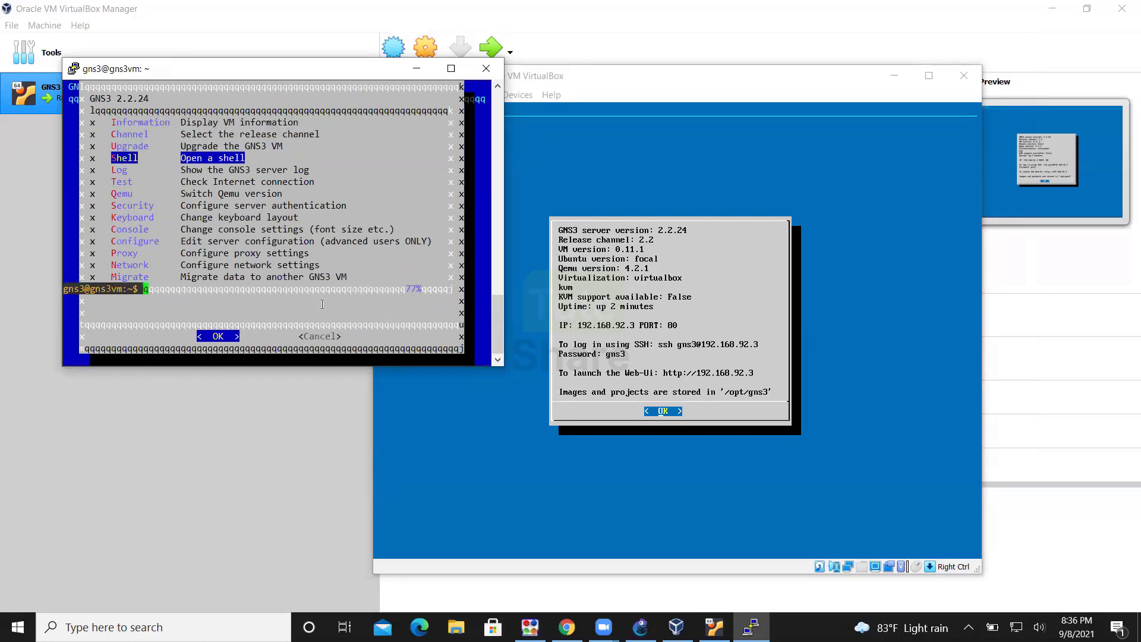
key("Return")
key("Return")
key("Return")
key("Return")
key("Return")
key("Return")
key("Return")
key("Return")
key("Return")
key("Return")
key("Return")
key("Return")
key("Return")
key("Return")
key("Return")
key("Return")
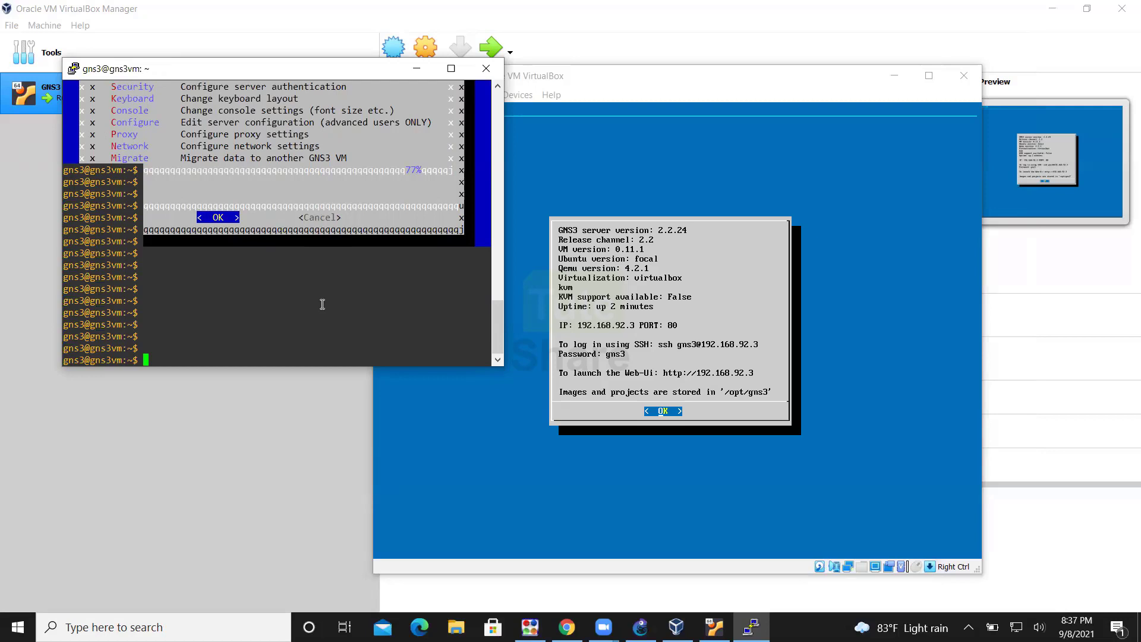
Update the VM's package lists with sudo apt update
type("sudo apt get update")
key("Return")
type("sudo a")
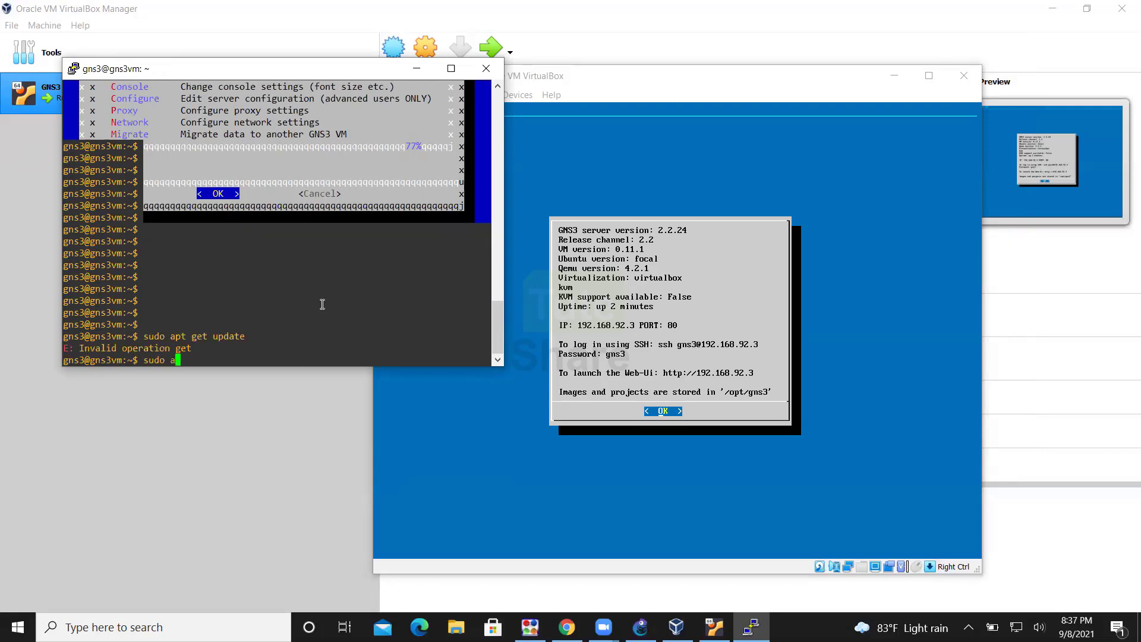
type("pt update")
key("Return")
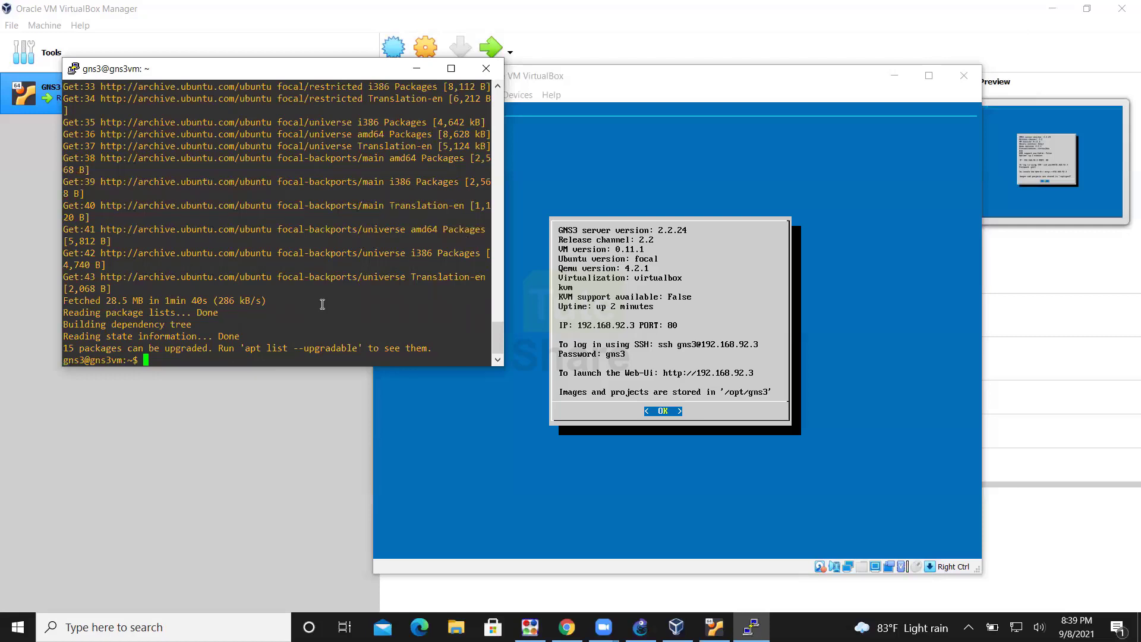
key("Return")
key("Return")
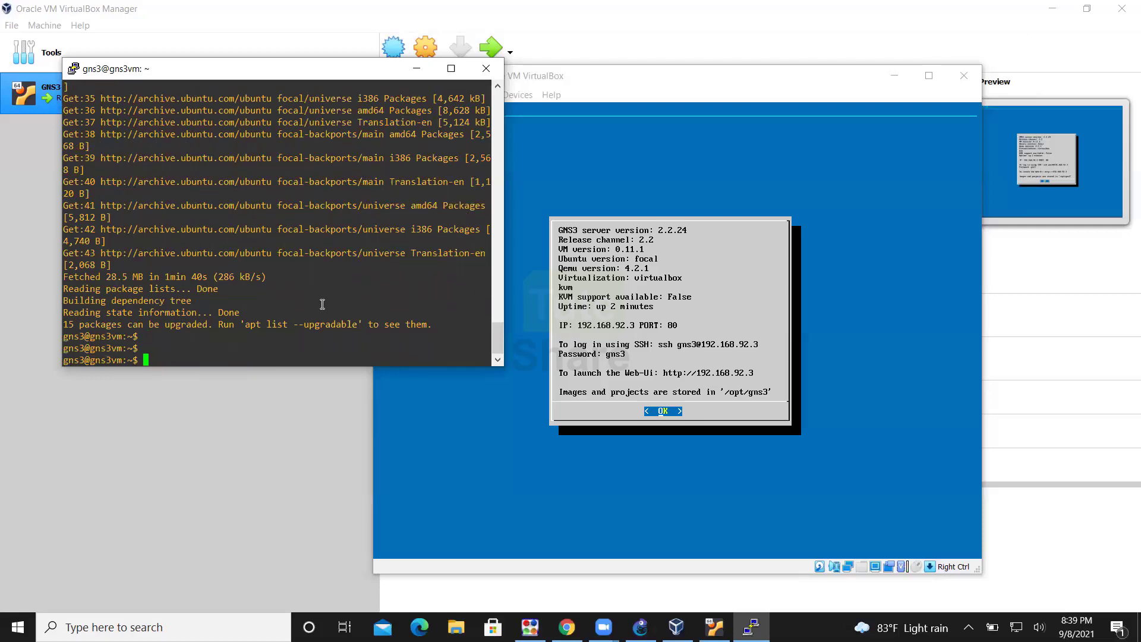
Install Python on the VM with sudo apt install python, agreeing to continue
type("sudo apt install python")
key("Return")
type("Y")
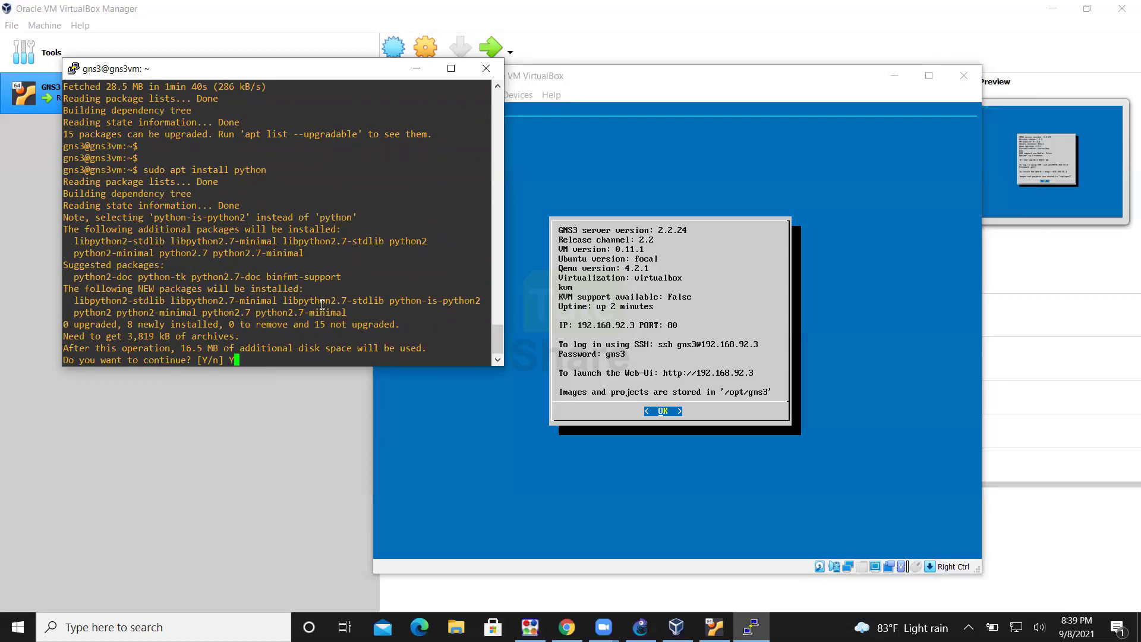
key("Return")
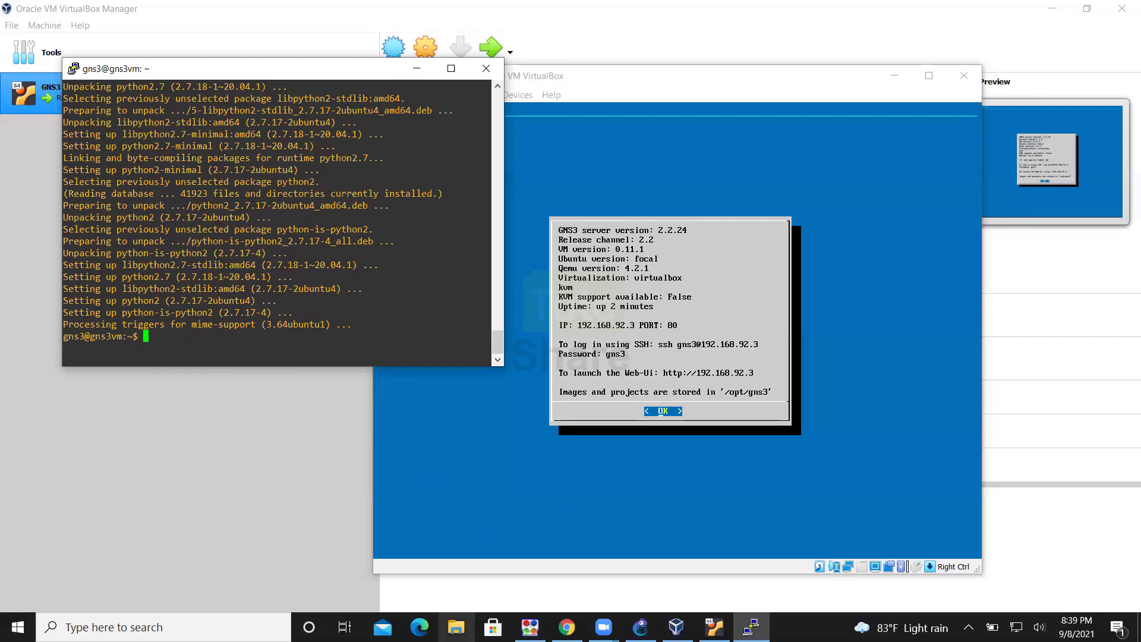
Open the Cisco IOU L2 folder from Downloads in File Explorer and move its window below the PuTTY session
left_click(456, 625)
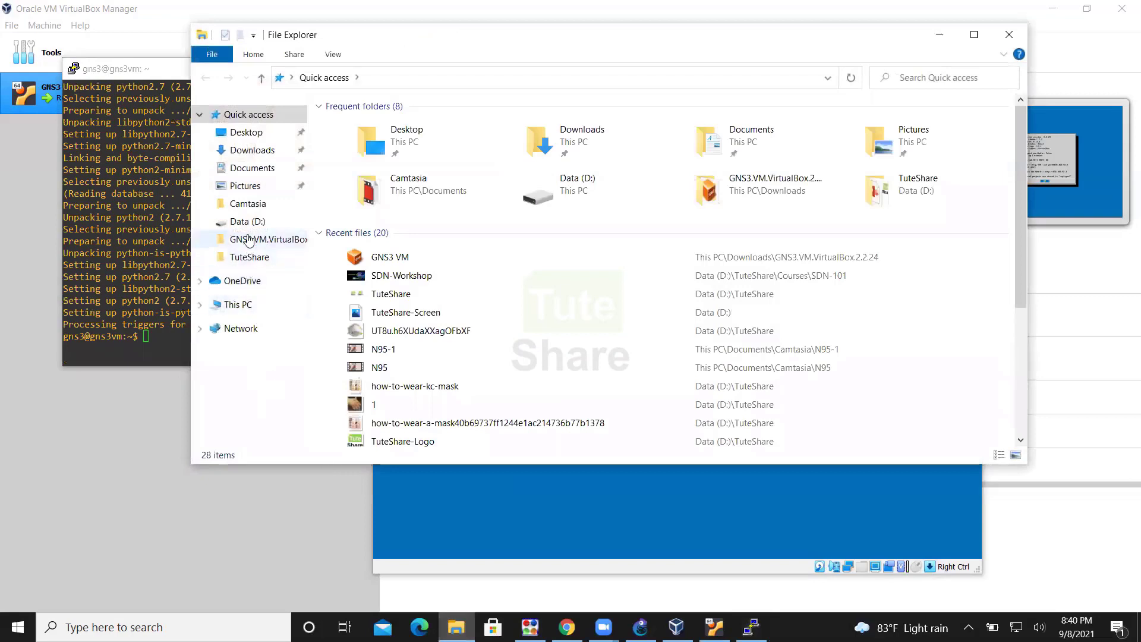
left_click(255, 152)
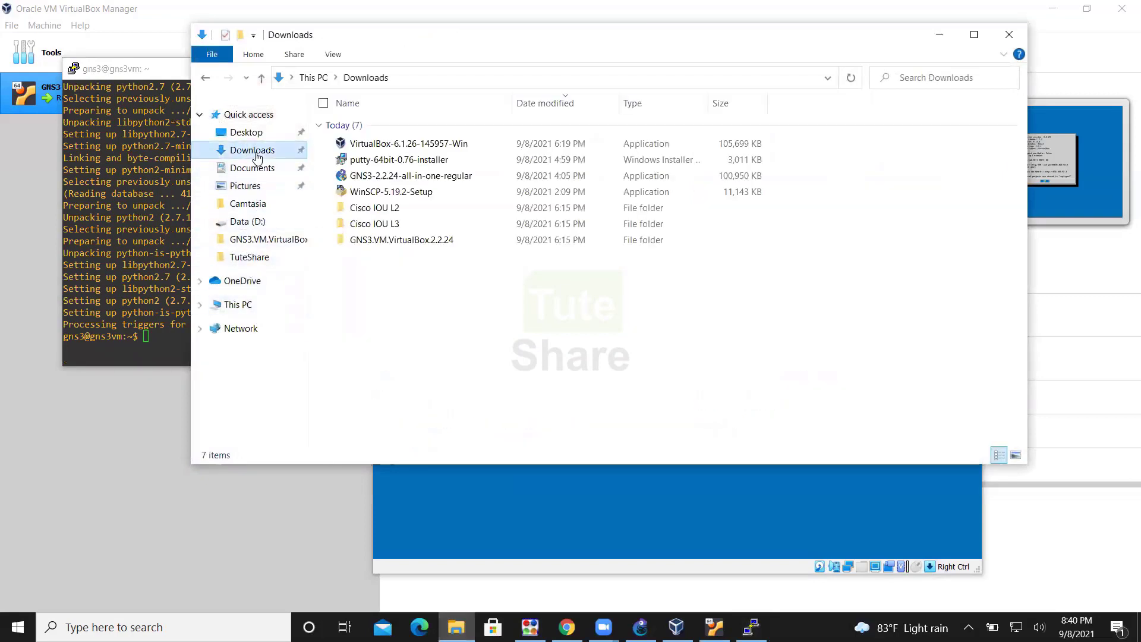
double_click(382, 211)
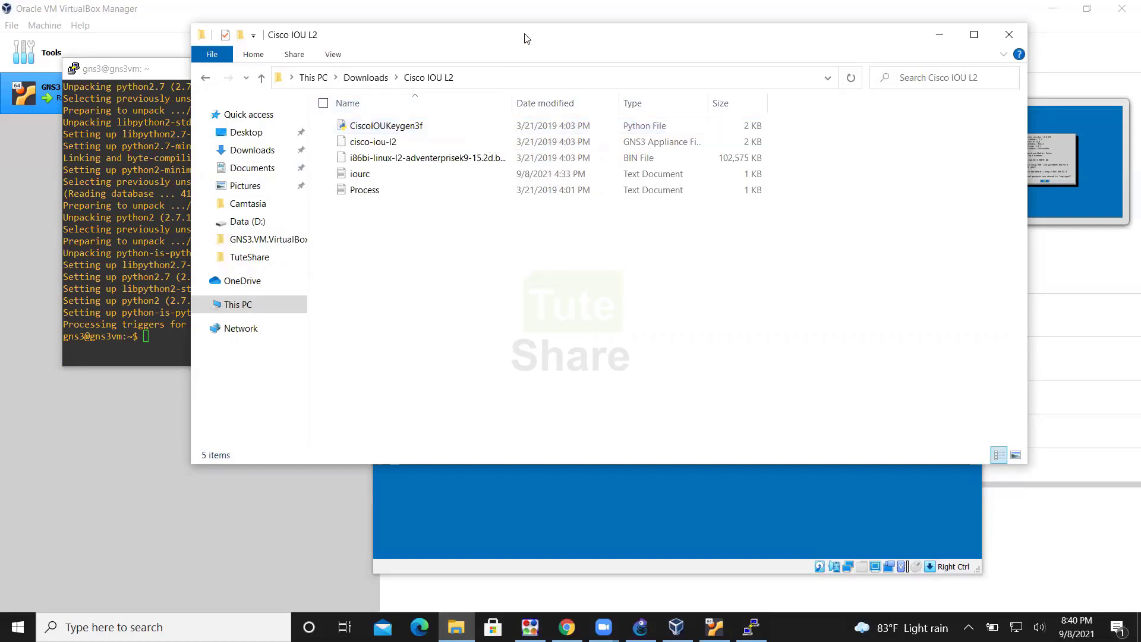
left_click_drag(529, 50, 535, 209)
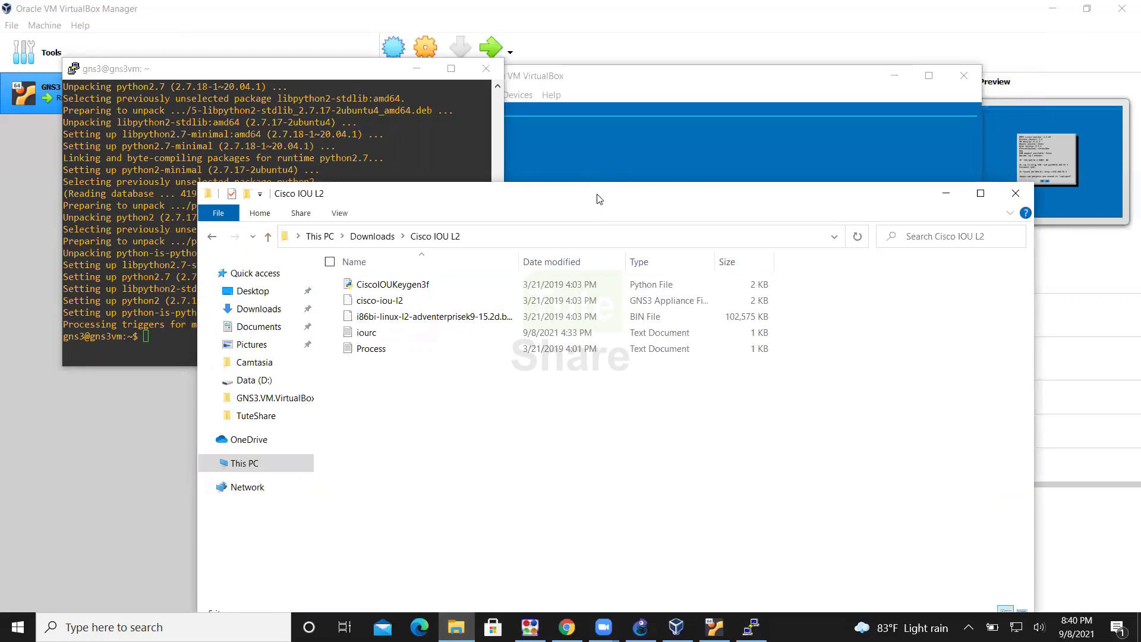
left_click_drag(598, 195, 607, 411)
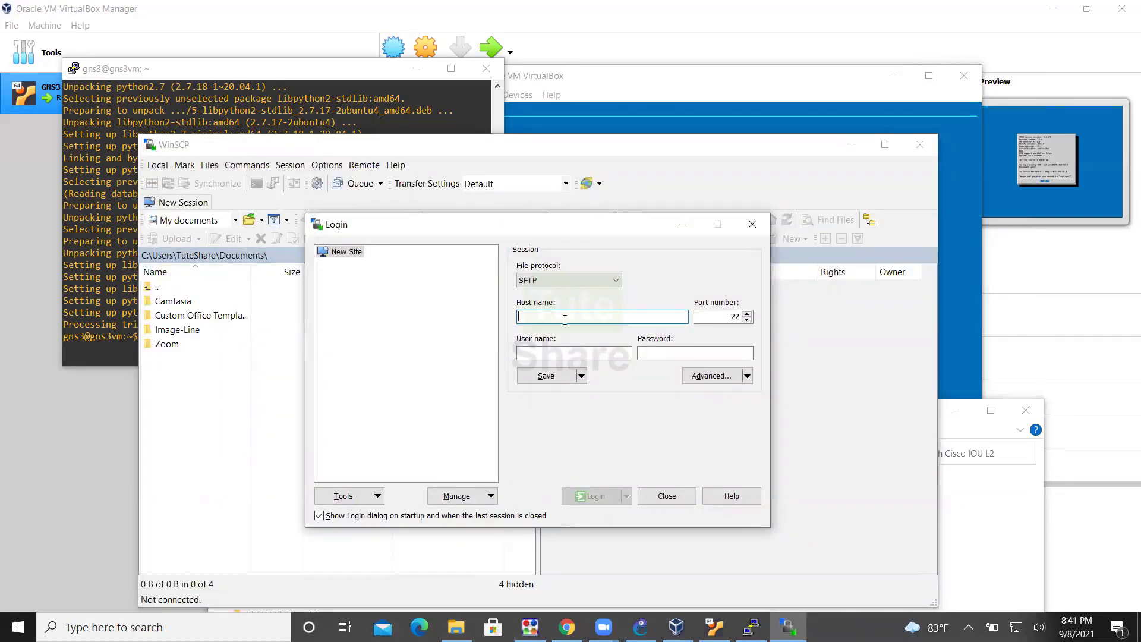
In WinSCP's login dialog, choose the SFTP protocol and set the host name to 192.168.92.3
left_click(618, 281)
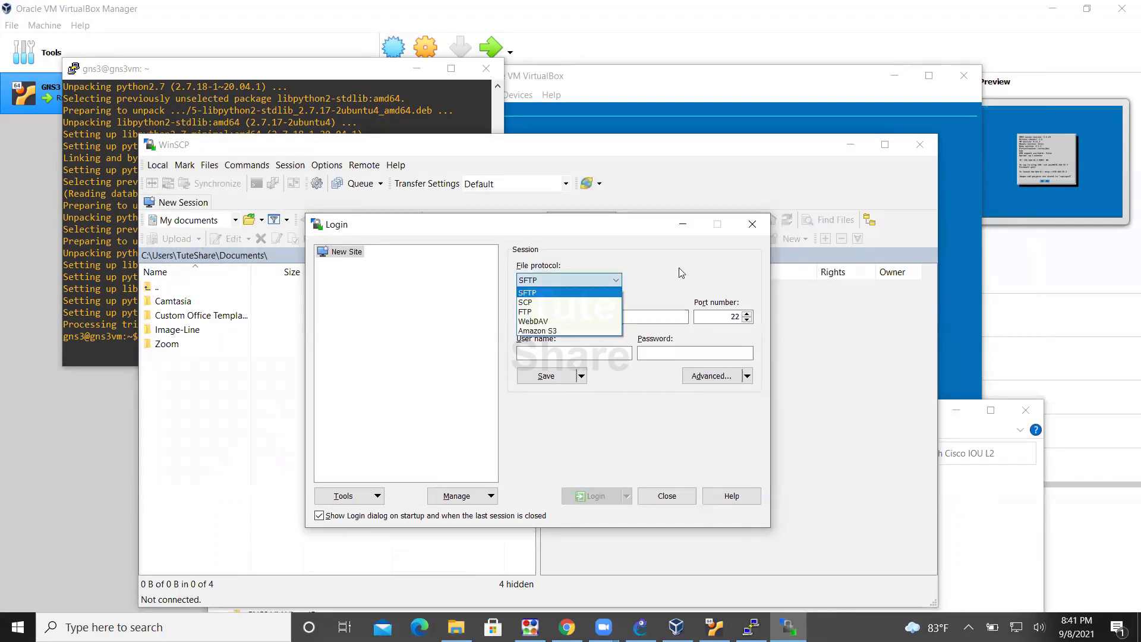
left_click(588, 293)
left_click(556, 319)
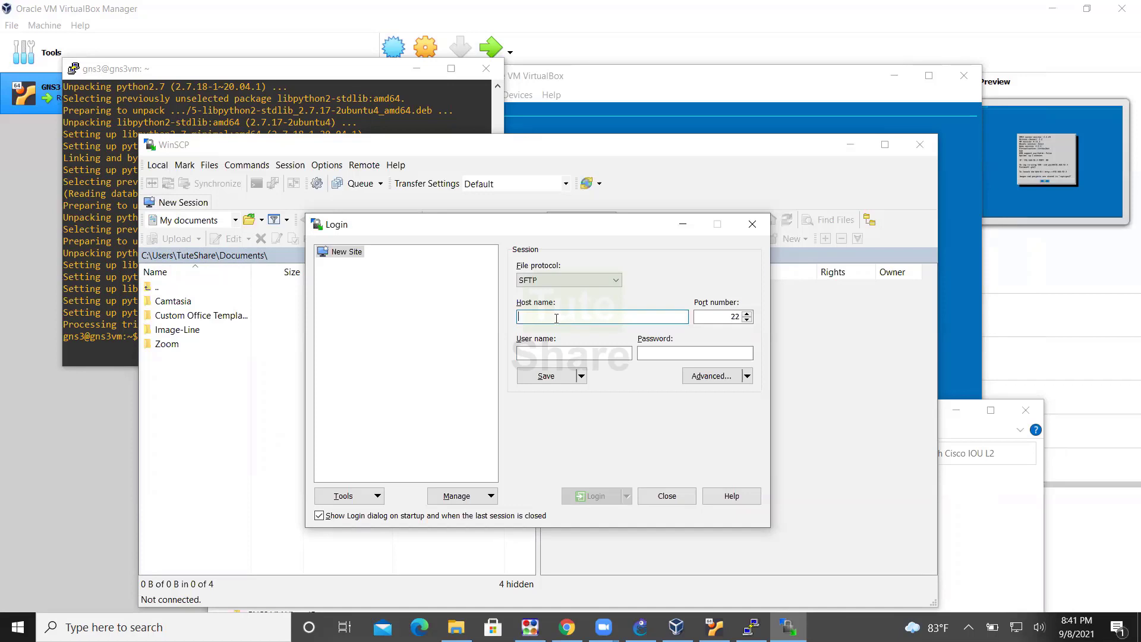
type("192.")
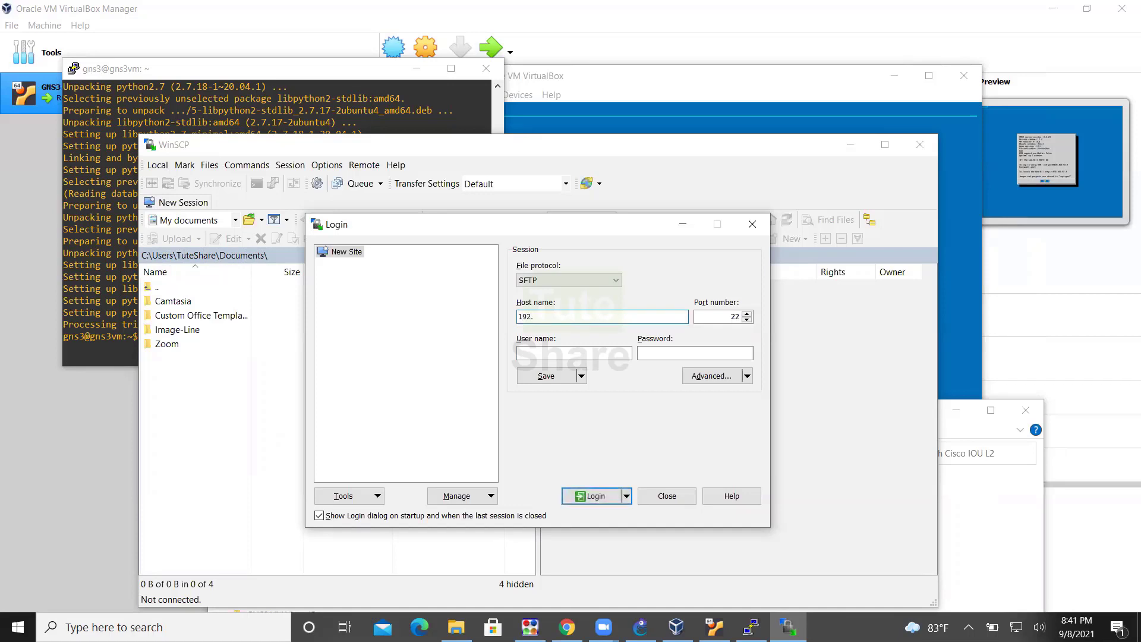
type("168.92.3")
Log in to the SFTP server with user name gns3 and the account password, accepting the unknown host key
left_click(559, 354)
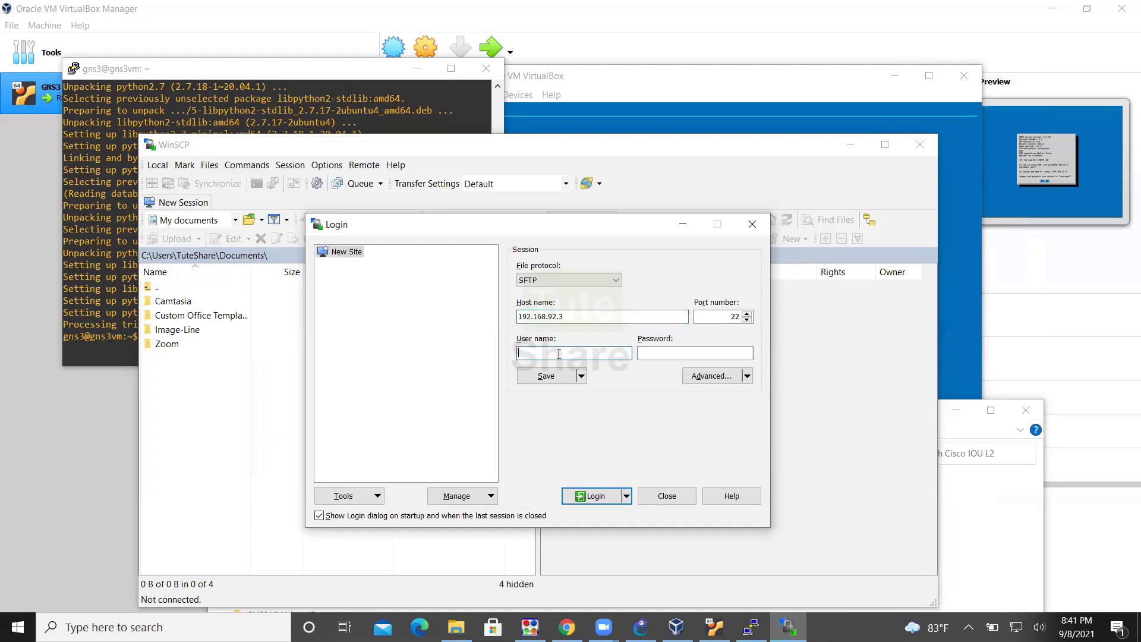
type("gns3")
key("Tab")
type("gn")
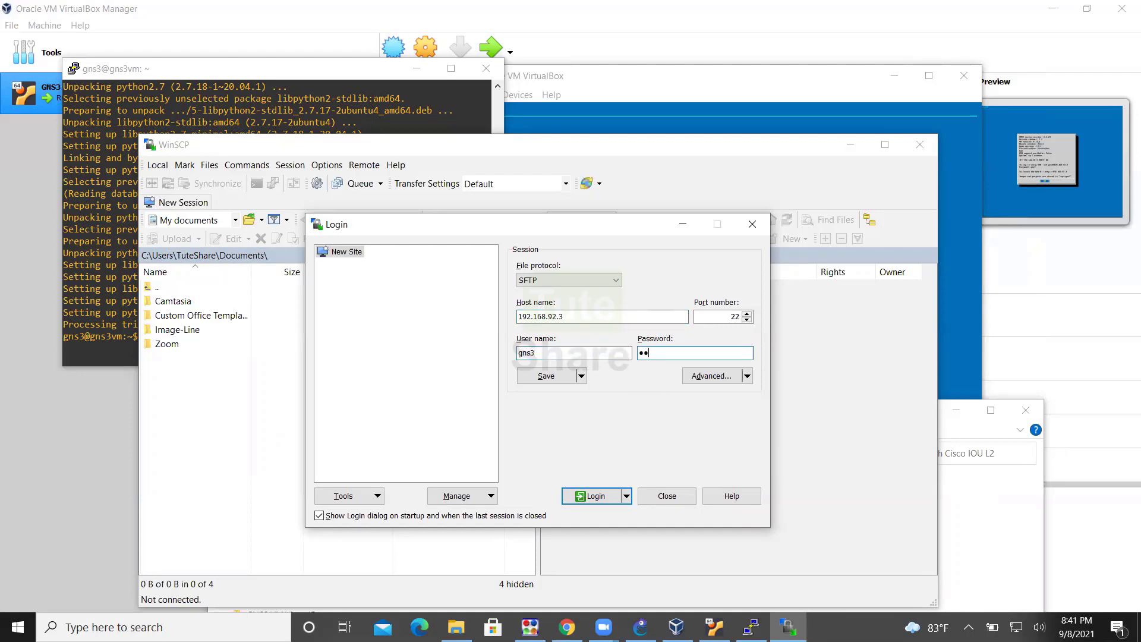
type("s3")
left_click(594, 495)
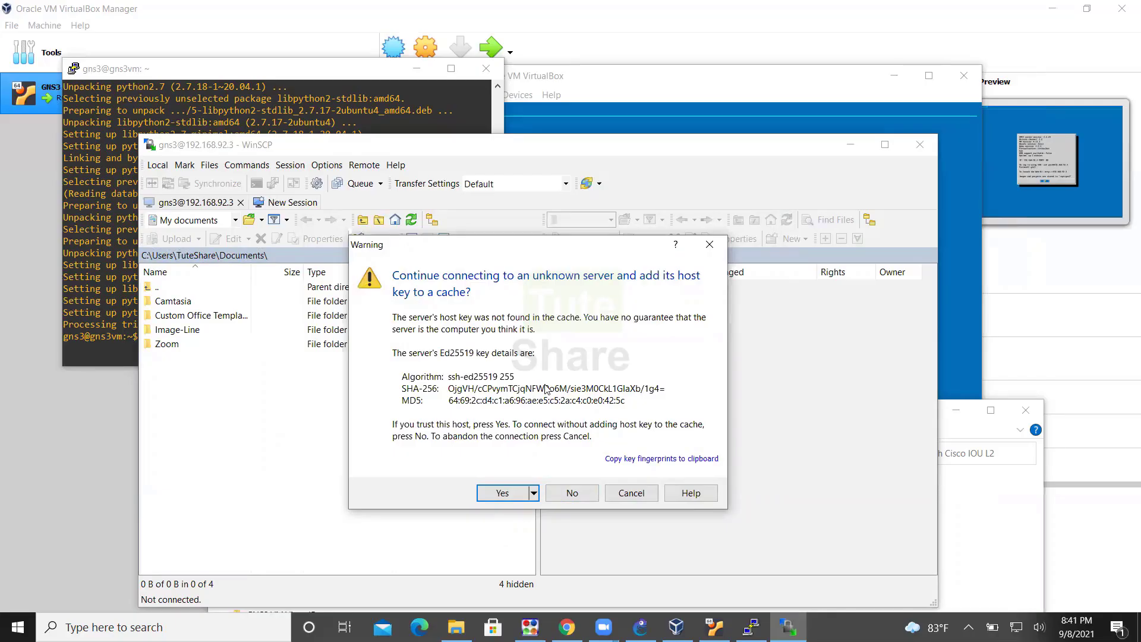
left_click(501, 494)
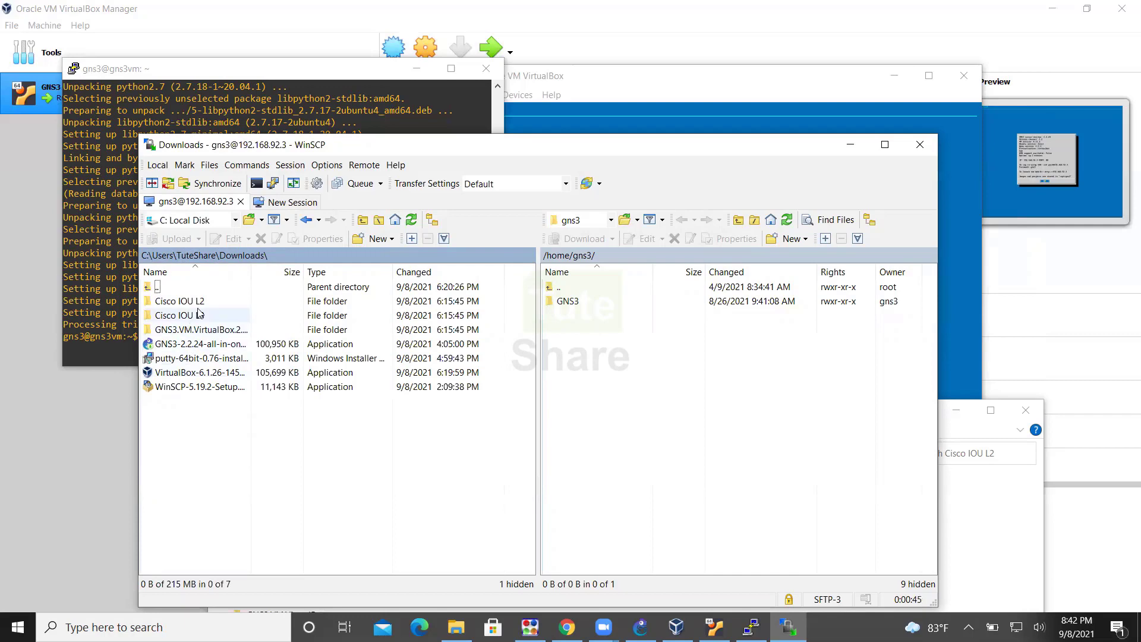
Upload CiscoIOUKeygen3f.py from the local Cisco IOU L2 folder to /home/gns3/, with the upload dialog turned off for future transfers
double_click(202, 302)
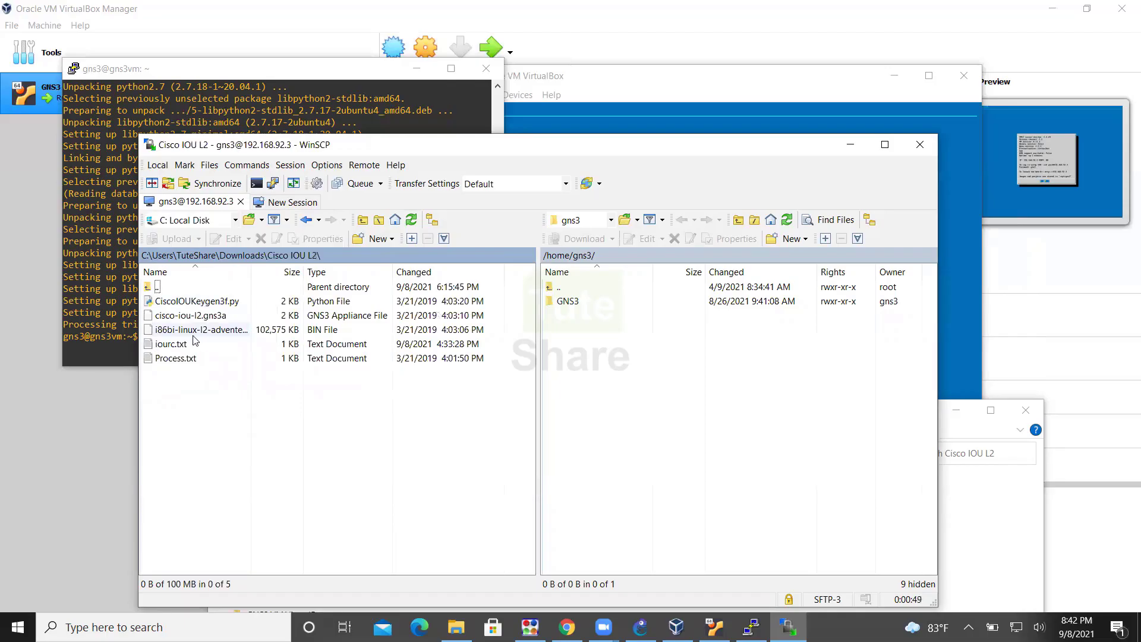
left_click(204, 304)
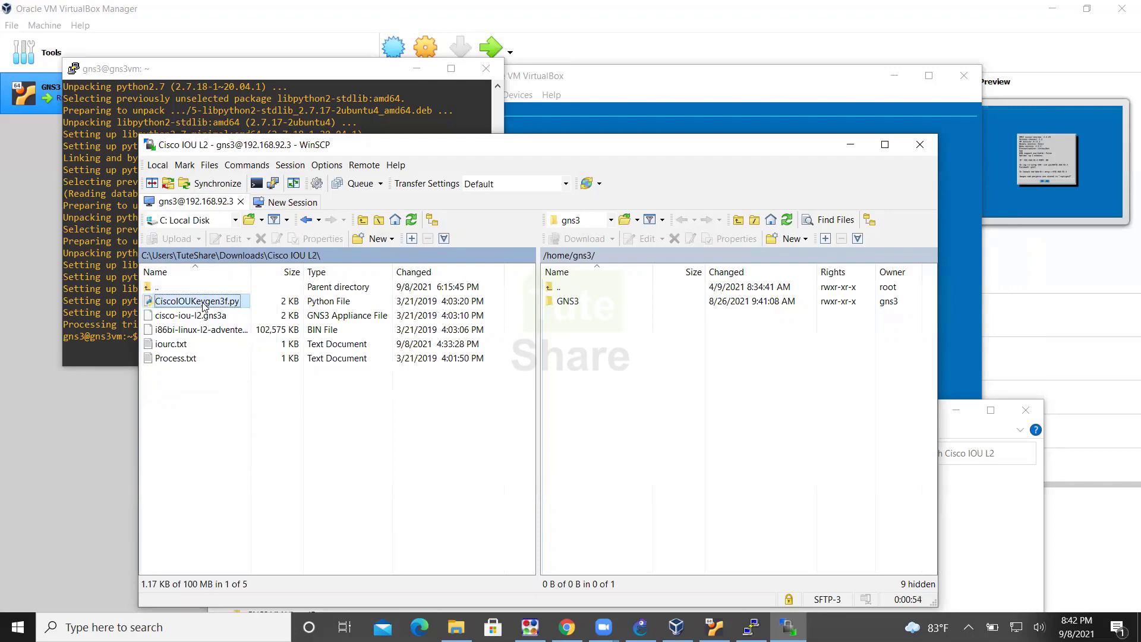
left_click_drag(205, 303, 602, 343)
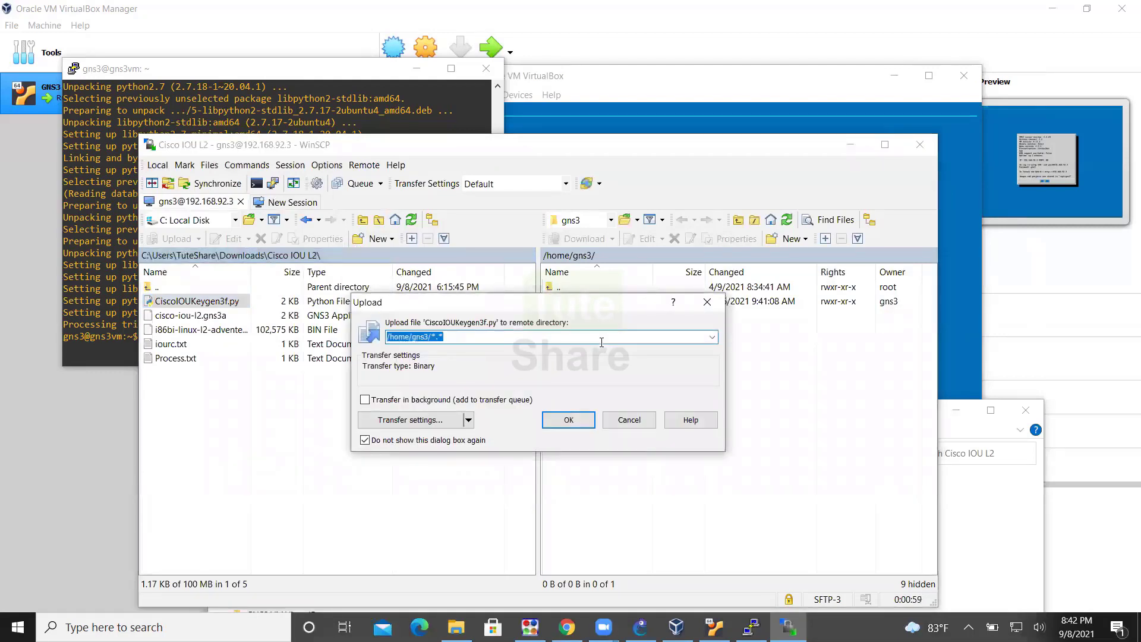
left_click(568, 422)
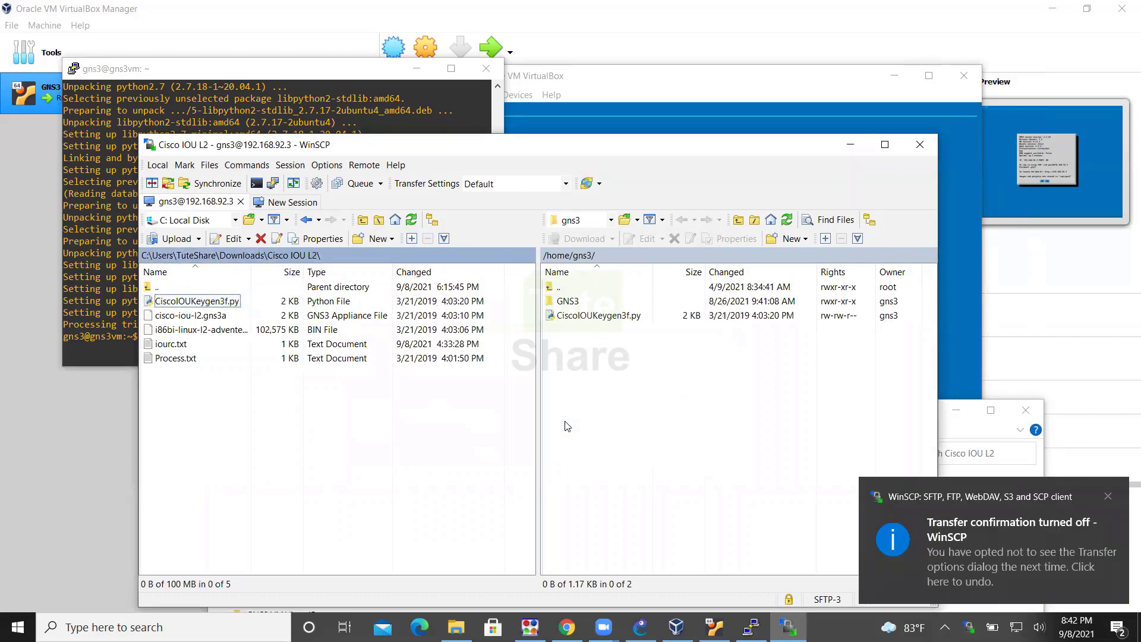
left_click(1108, 497)
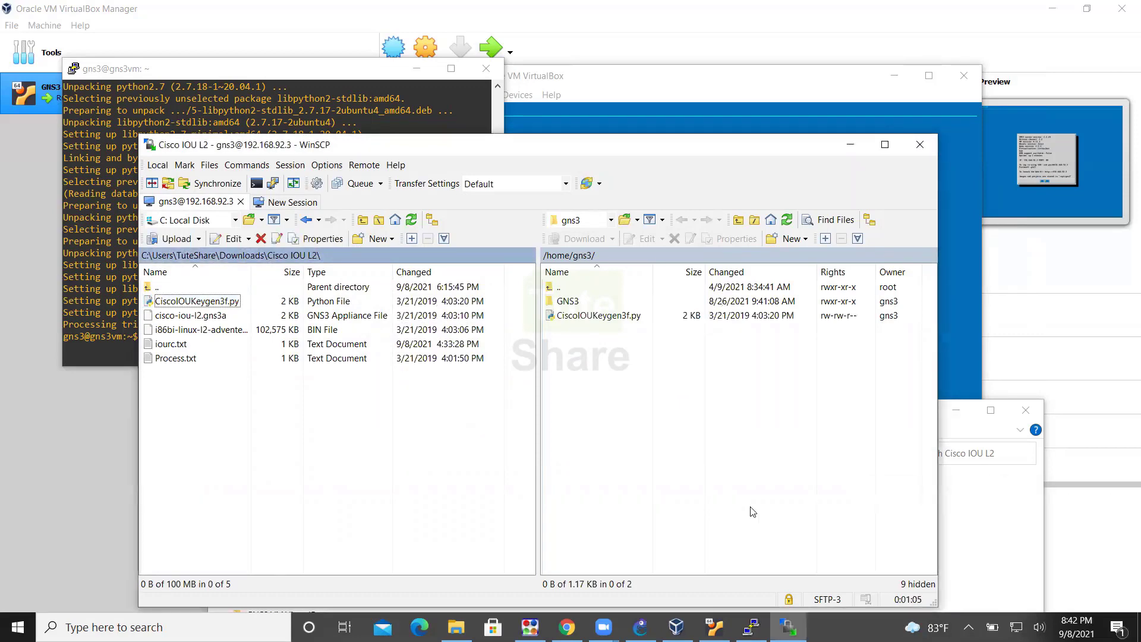
Switch to the PuTTY session, list the home directory with ls -l, and examine the permissions of CiscoIOUKeygen3f.py
left_click(105, 313)
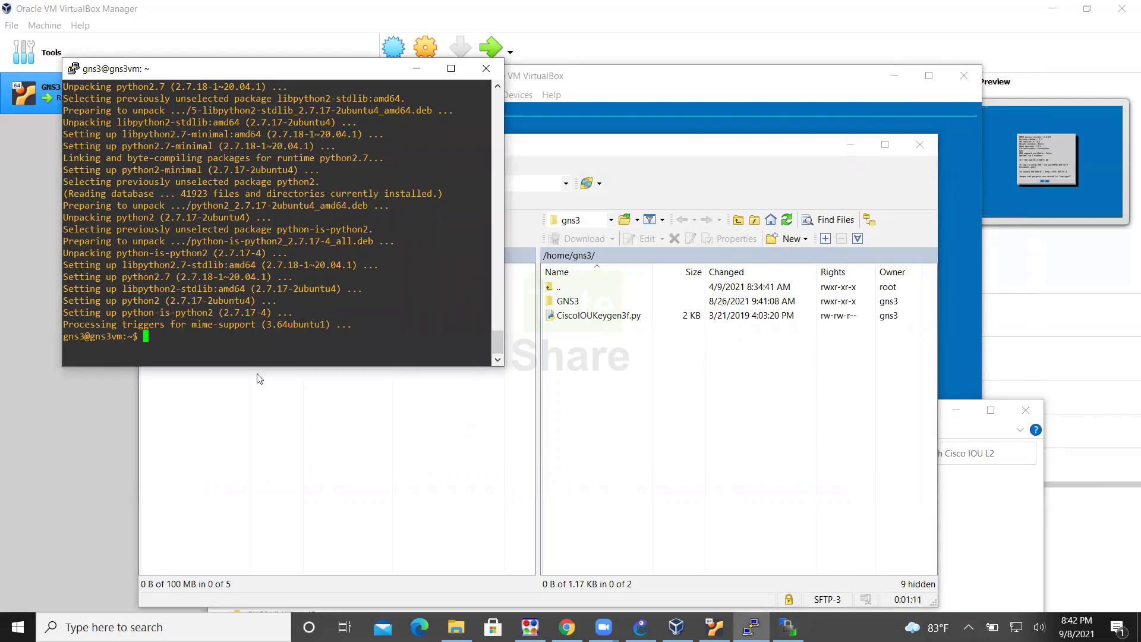
type("ls -l")
key("Return")
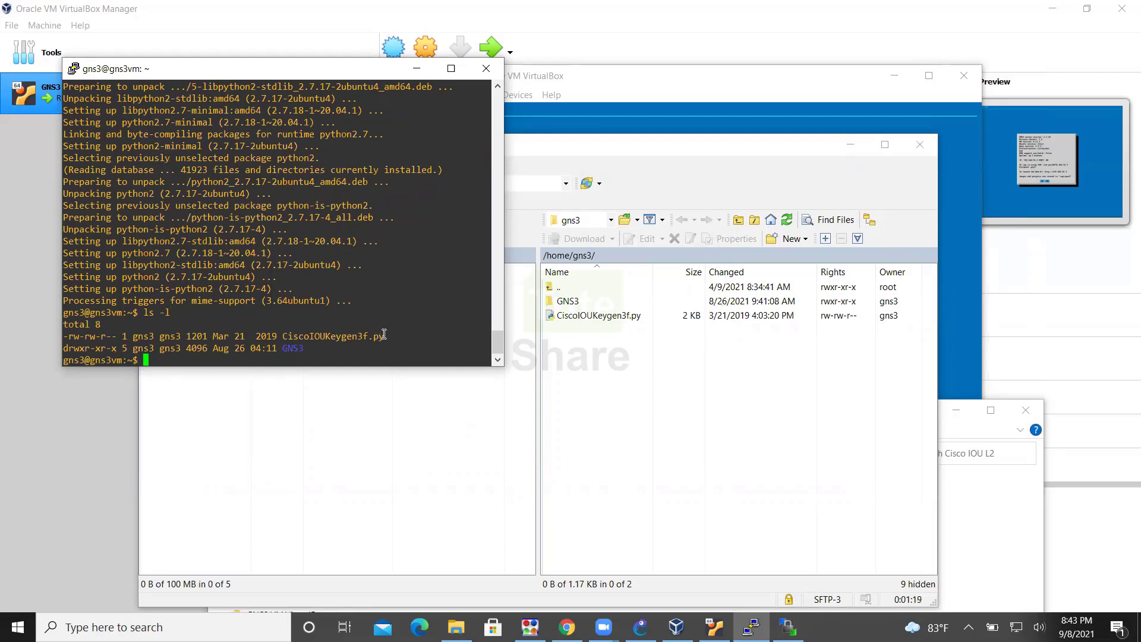
left_click_drag(388, 336, 147, 313)
left_click(174, 312)
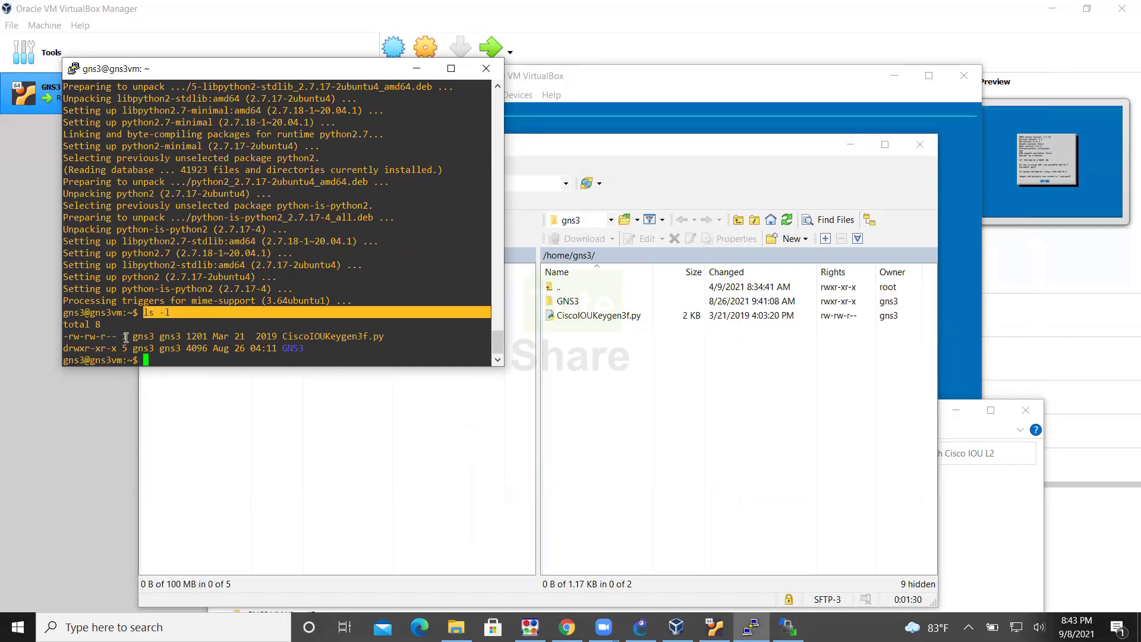
left_click_drag(130, 337, 59, 339)
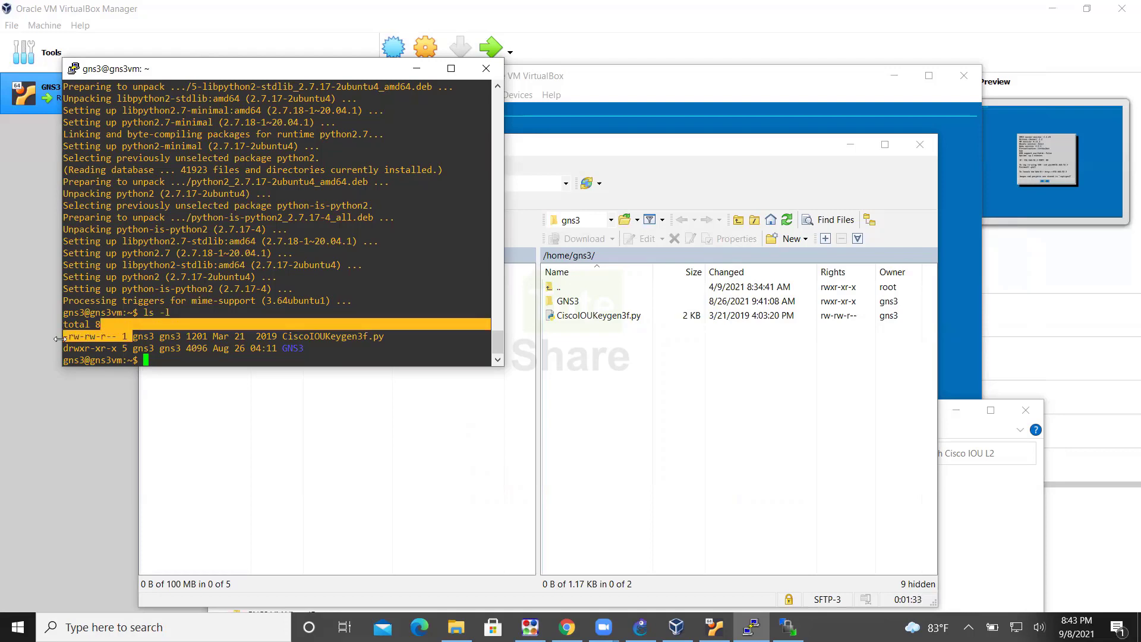
Make CiscoIOUKeygen3f.py executable with sudo chmod +x
left_click(134, 337)
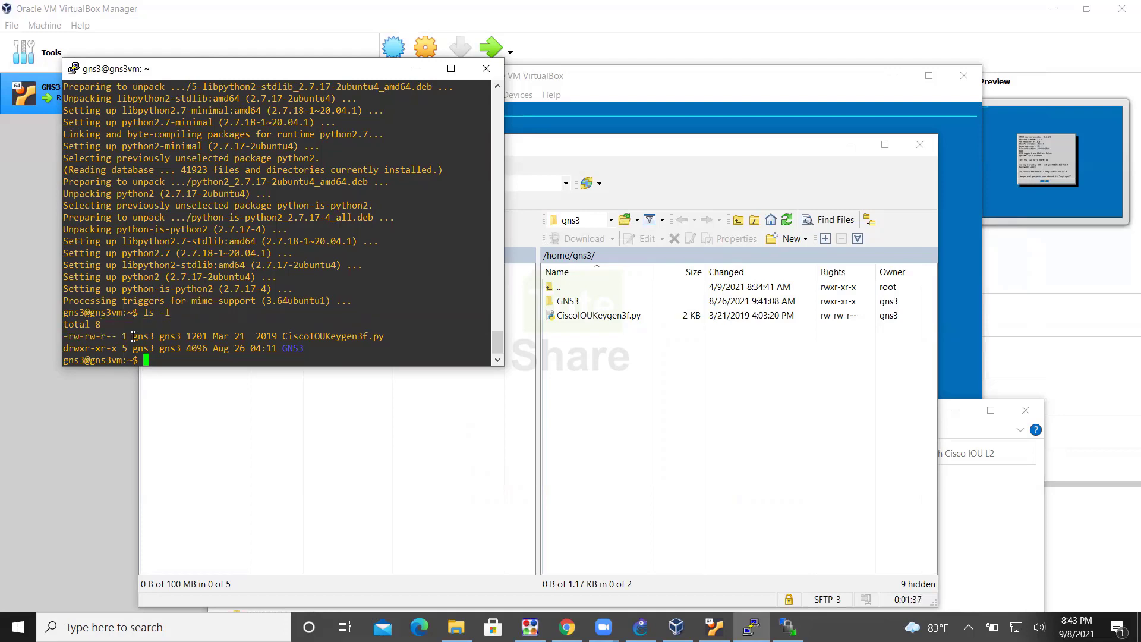
key("Return")
key("Return")
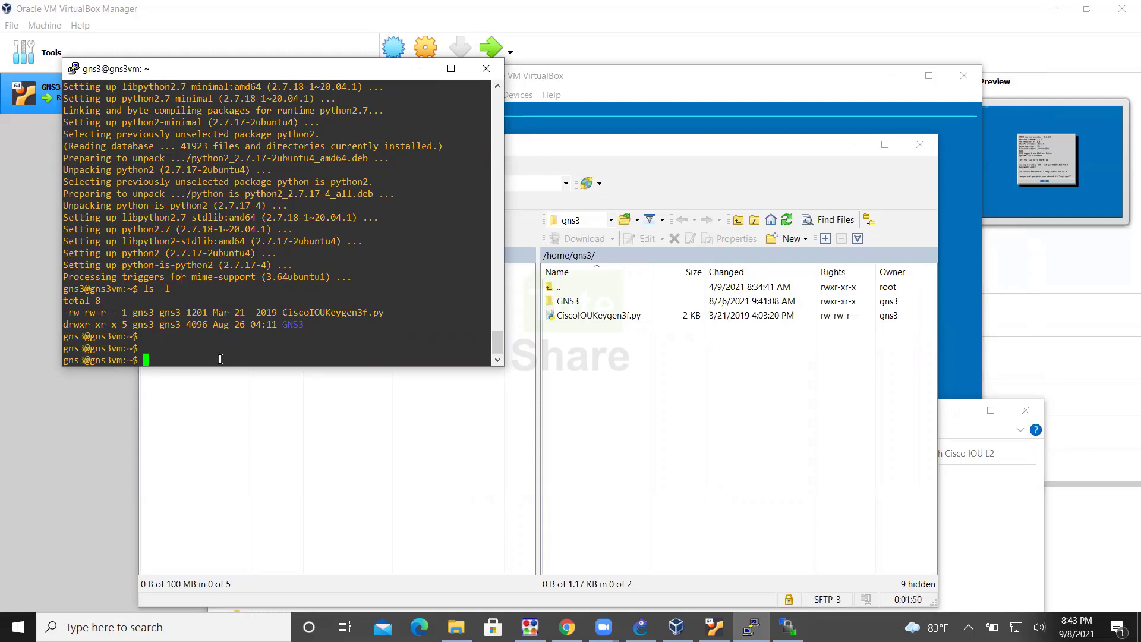
type("sudo")
type("chmod +")
type("x Cis")
key("Tab")
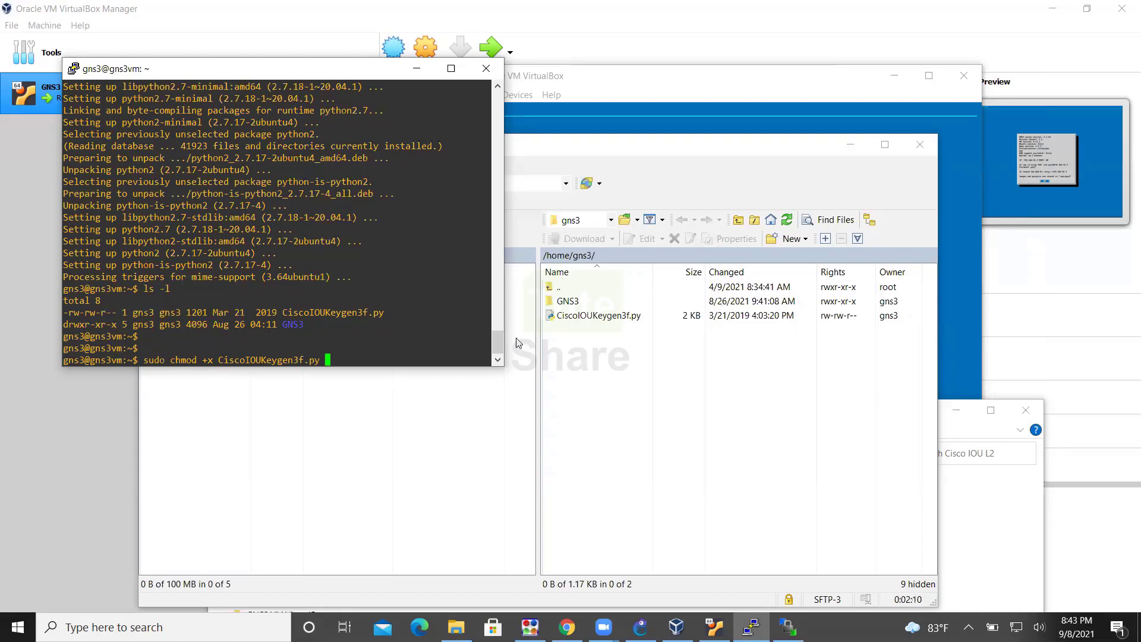
key("Return")
key("Return")
List the home directory with ls -l and examine the permissions of CiscoIOUKeygen3f.py after the chmod
type("ls -l")
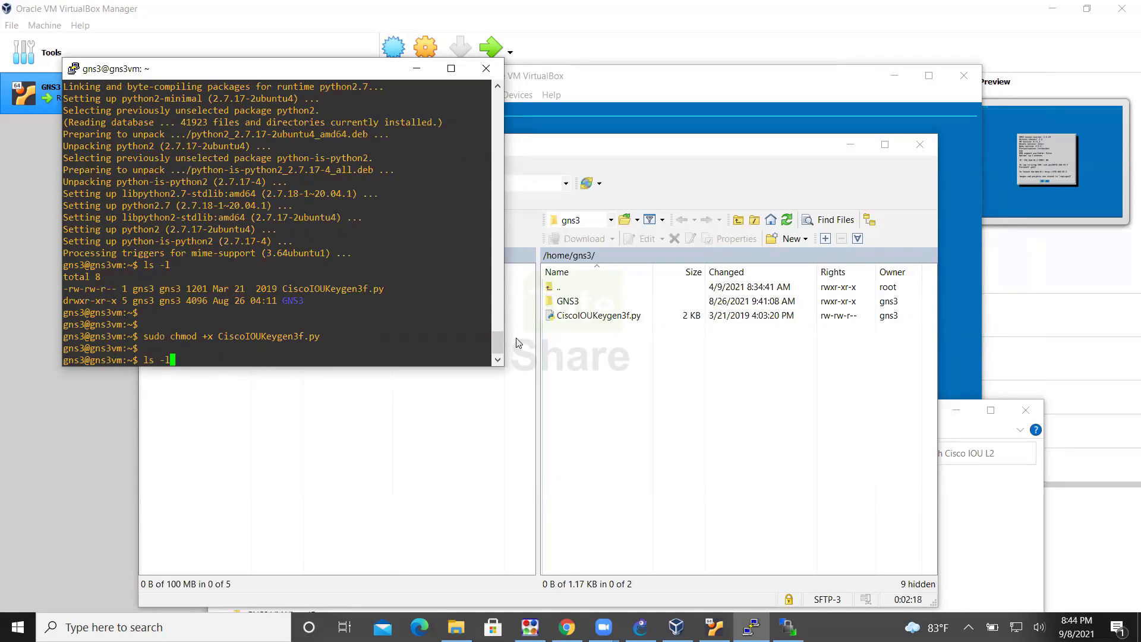
key("Return")
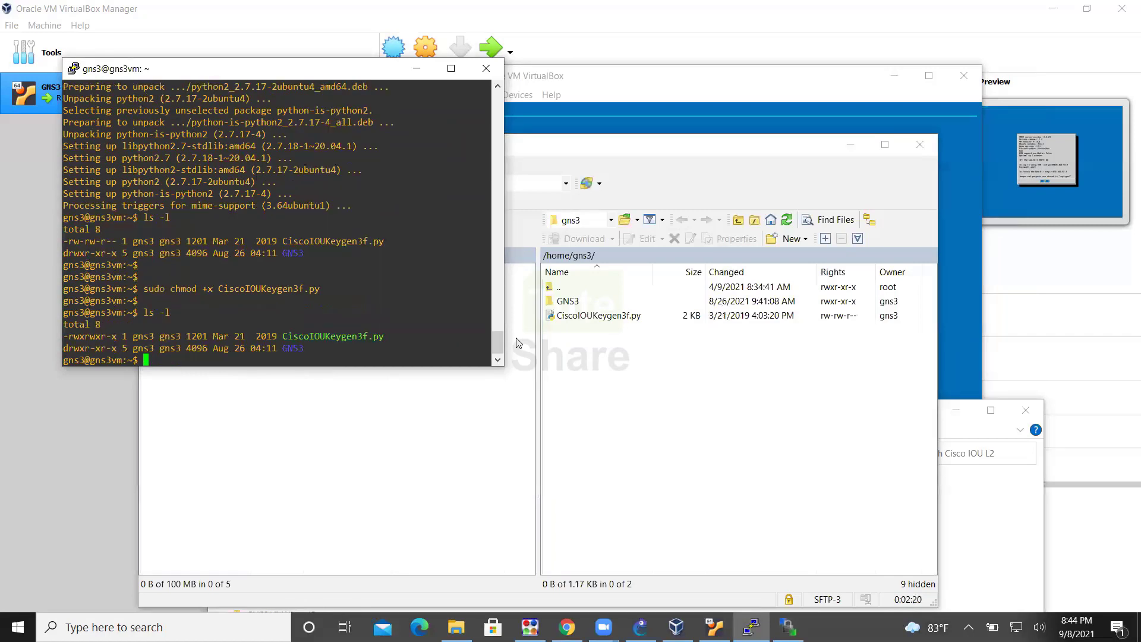
double_click(68, 337)
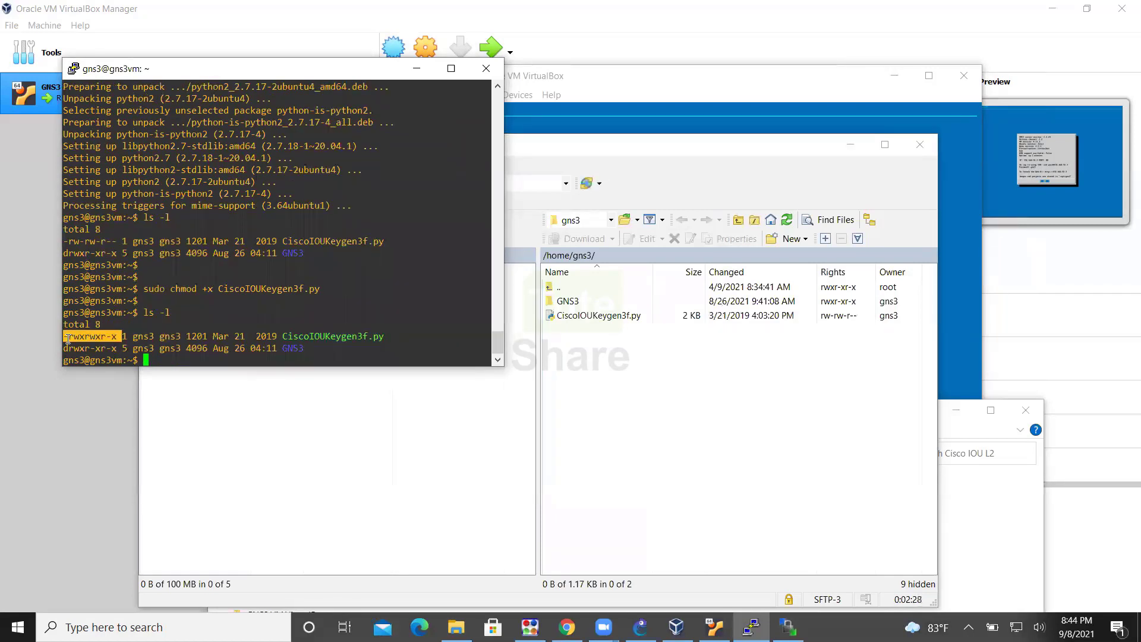
left_click(179, 360)
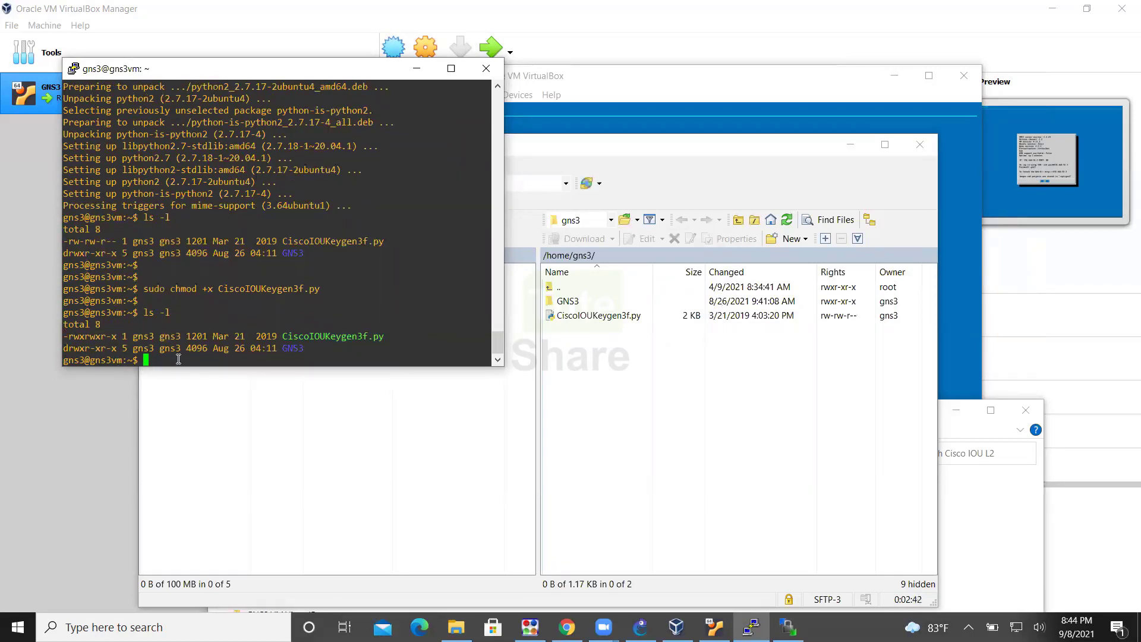
key("Return")
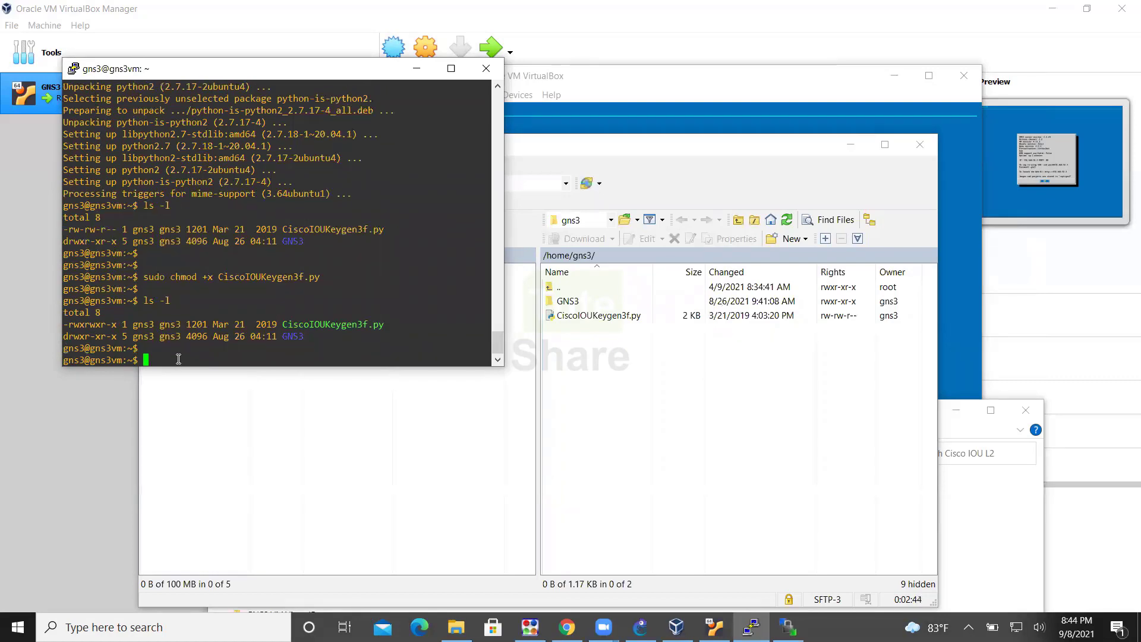
Run CiscoIOUKeygen3f.py with sudo python3 and examine the license line and output file note it prints
type("sudo python3 C")
key("Tab")
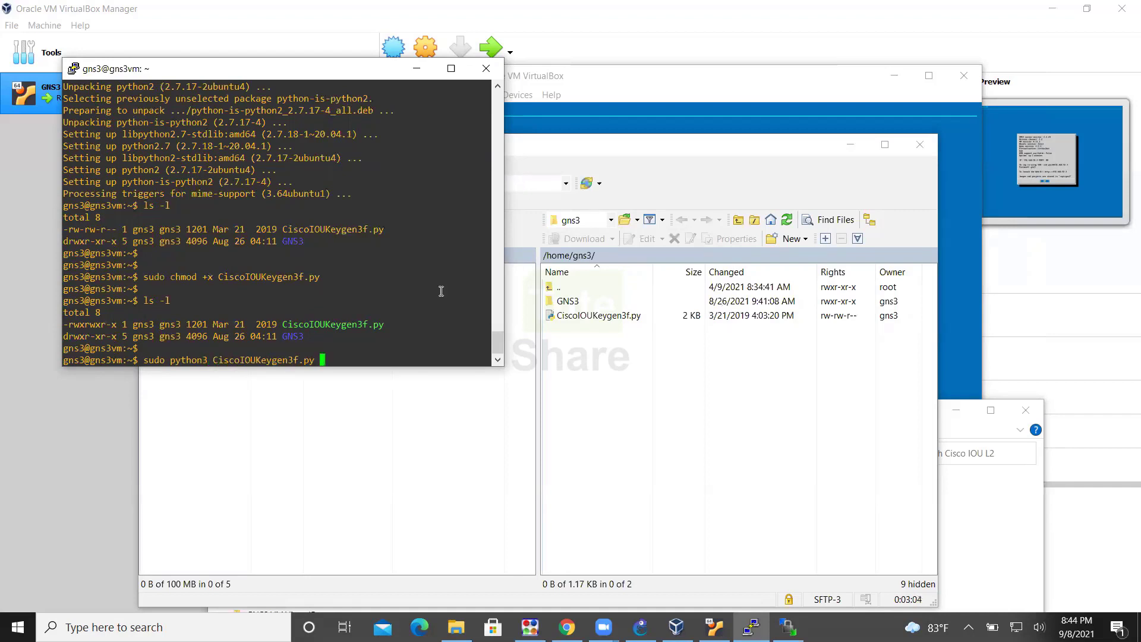
key("Return")
double_click(314, 183)
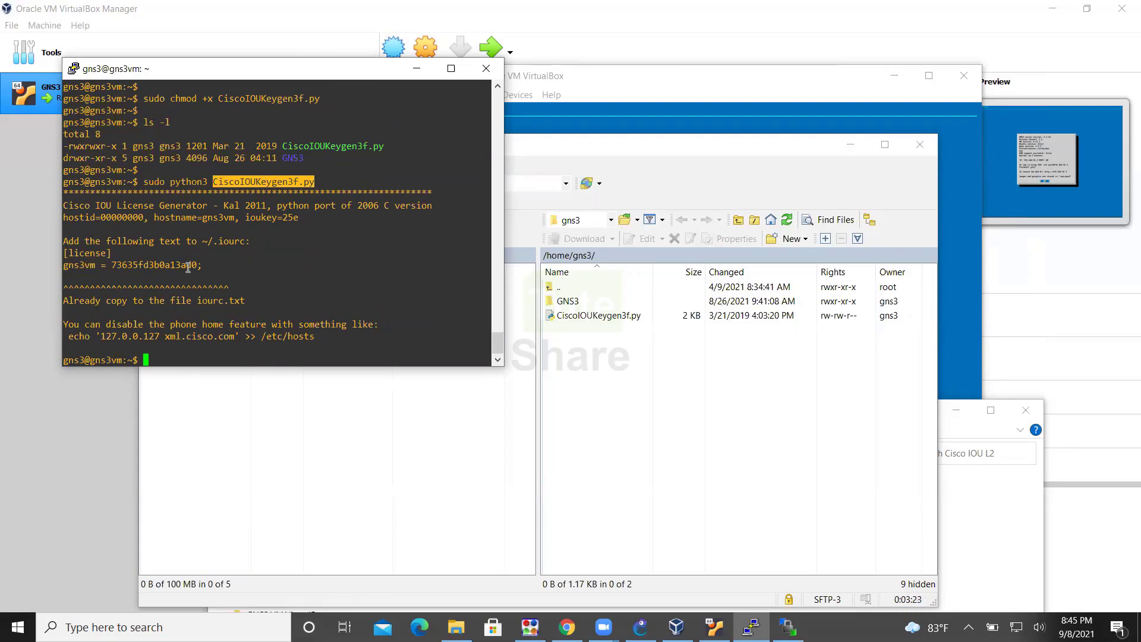
left_click_drag(198, 266, 65, 267)
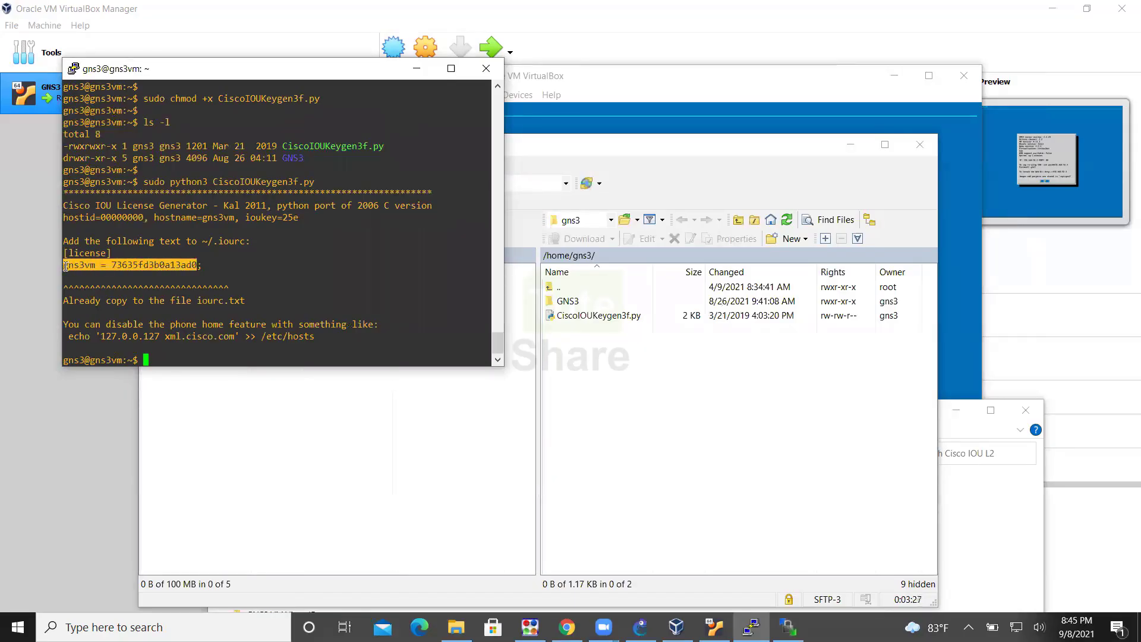
left_click(66, 266)
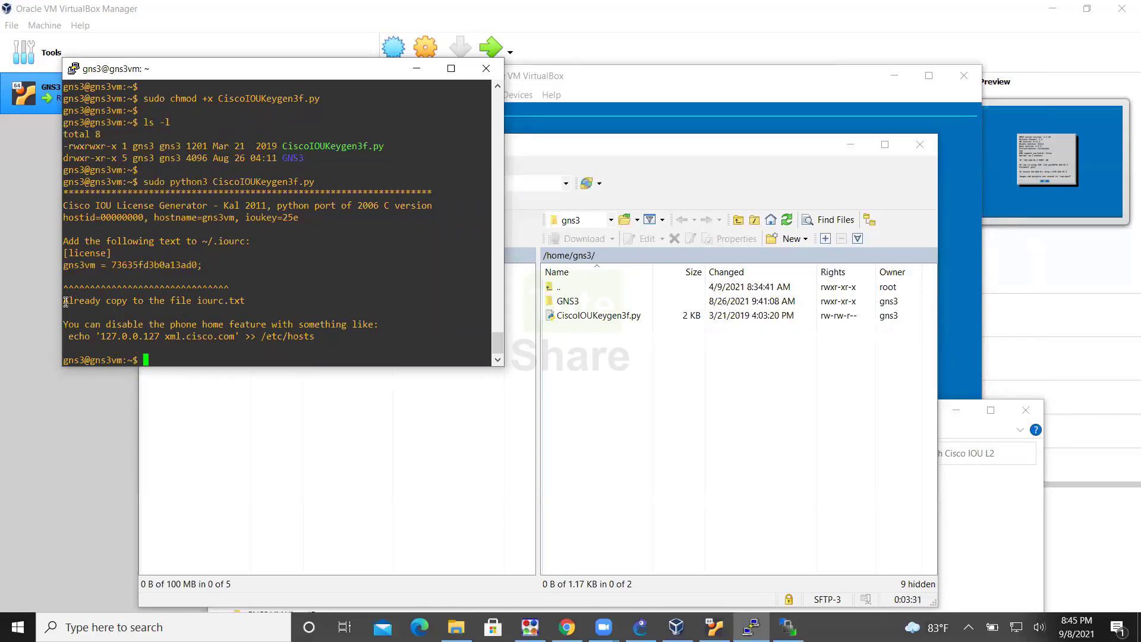
left_click_drag(65, 301, 243, 302)
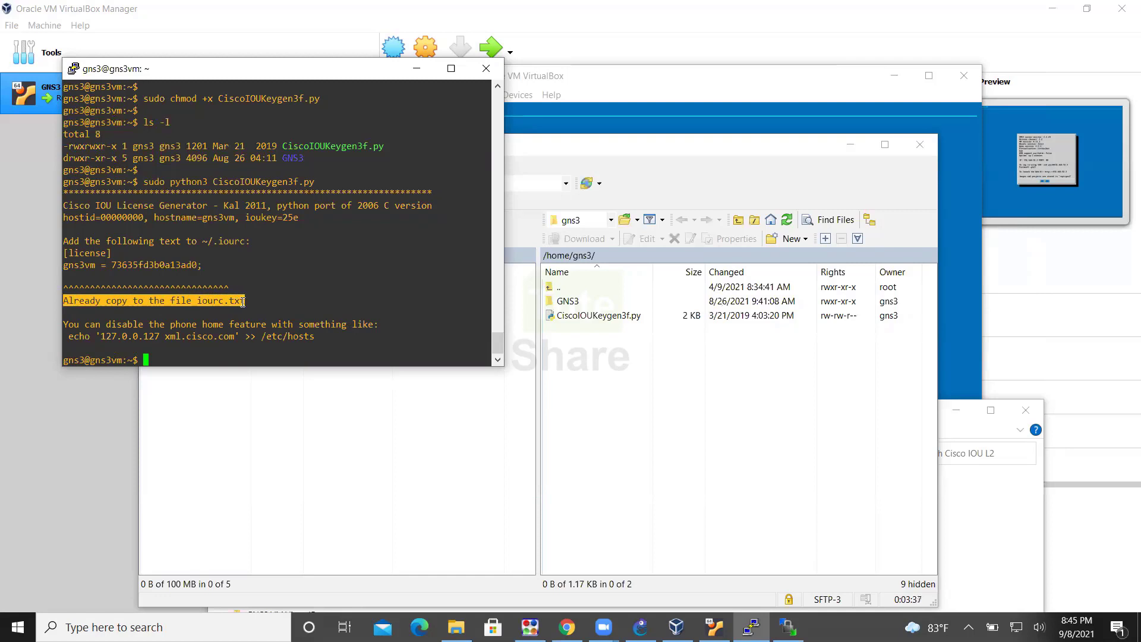
Switch to WinSCP and refresh the remote /home/gns3/ directory
left_click(640, 481)
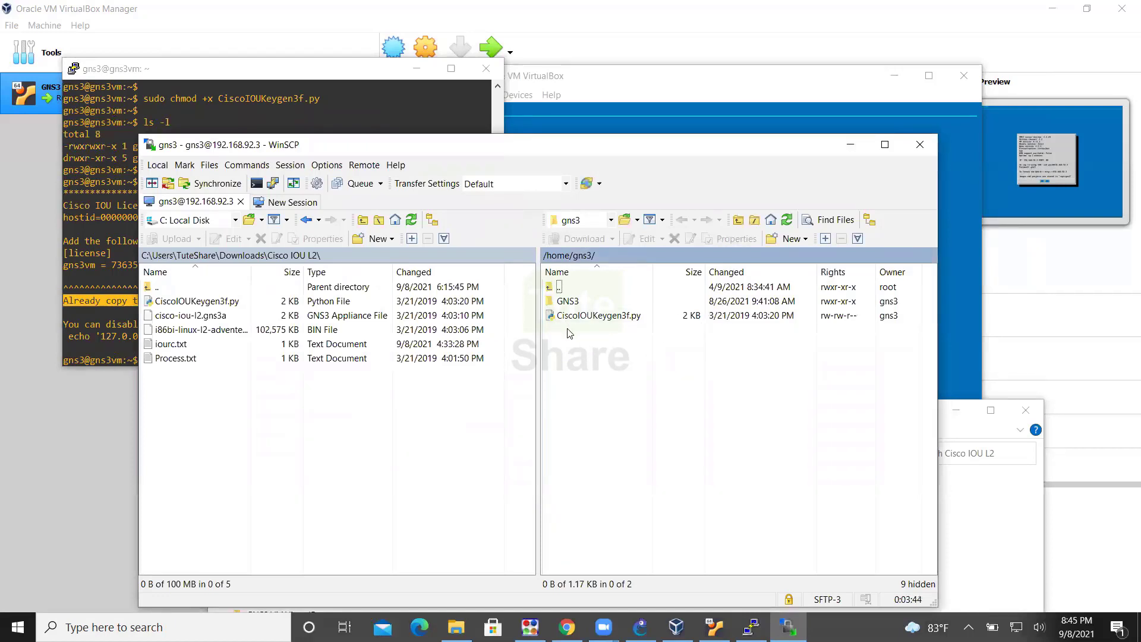
right_click(576, 348)
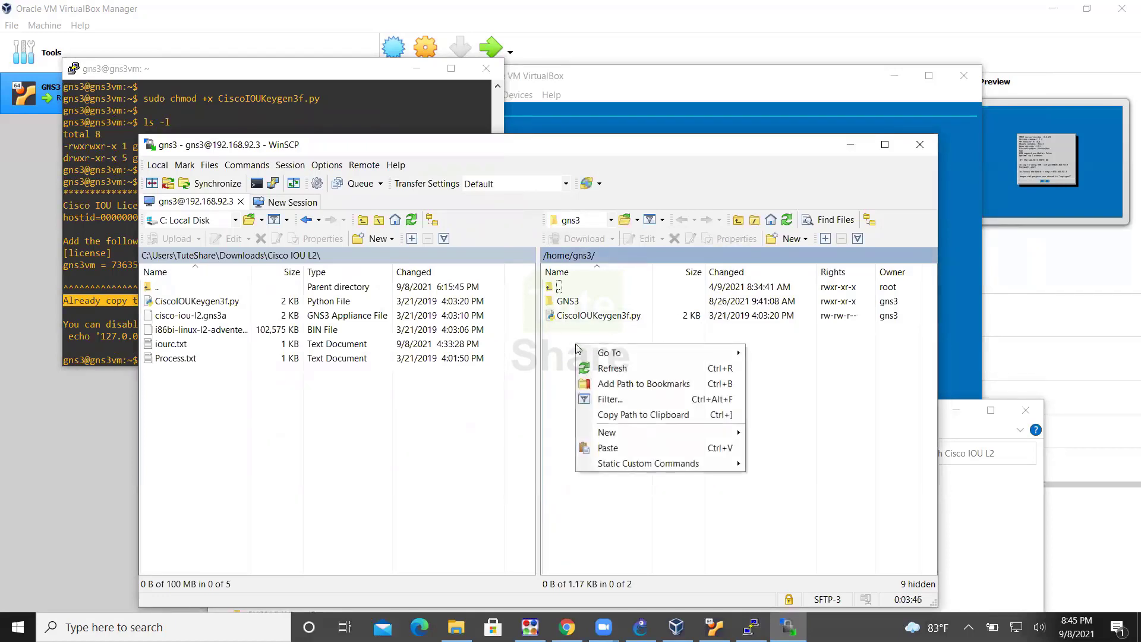
left_click(613, 369)
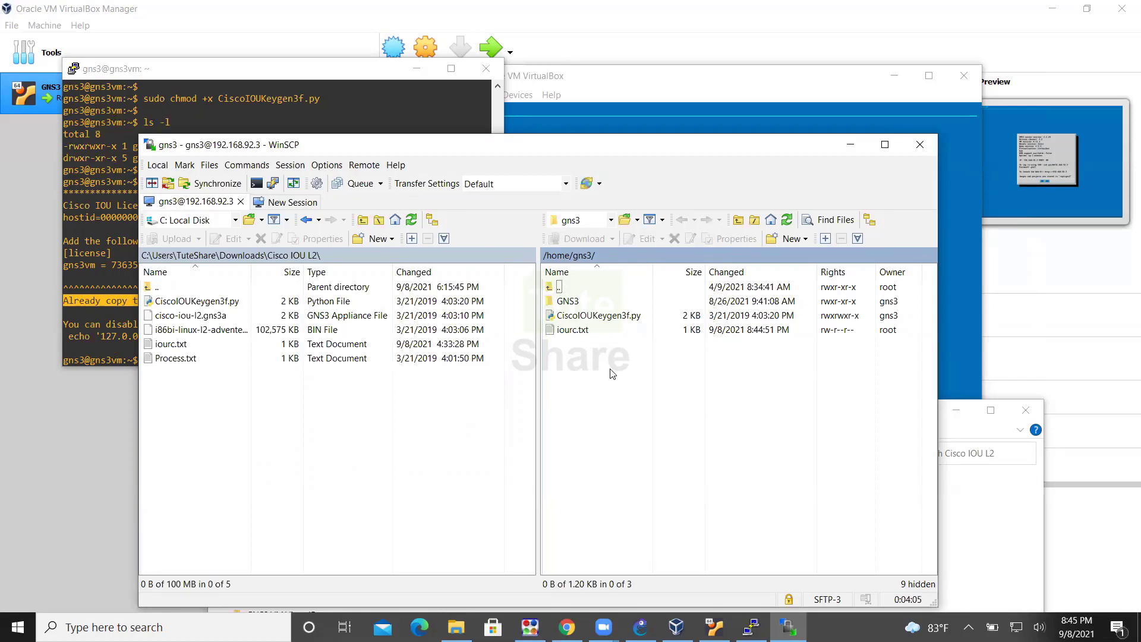
Delete iourc.txt from the local Cisco IOU L2 folder and download the server's iourc.txt in its place
left_click(172, 345)
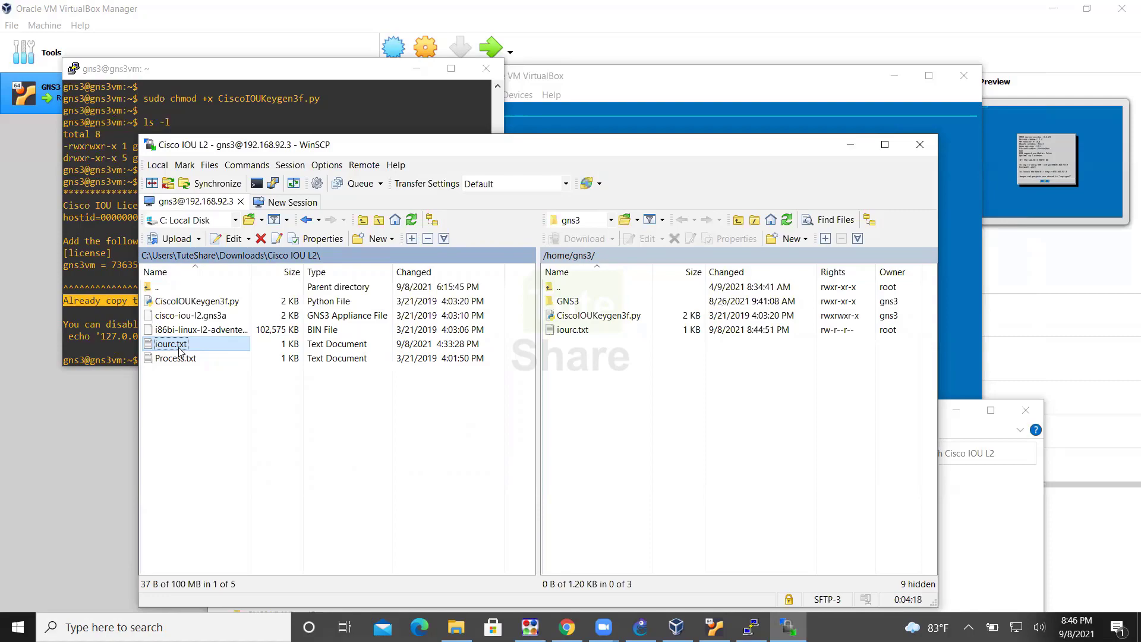
right_click(180, 350)
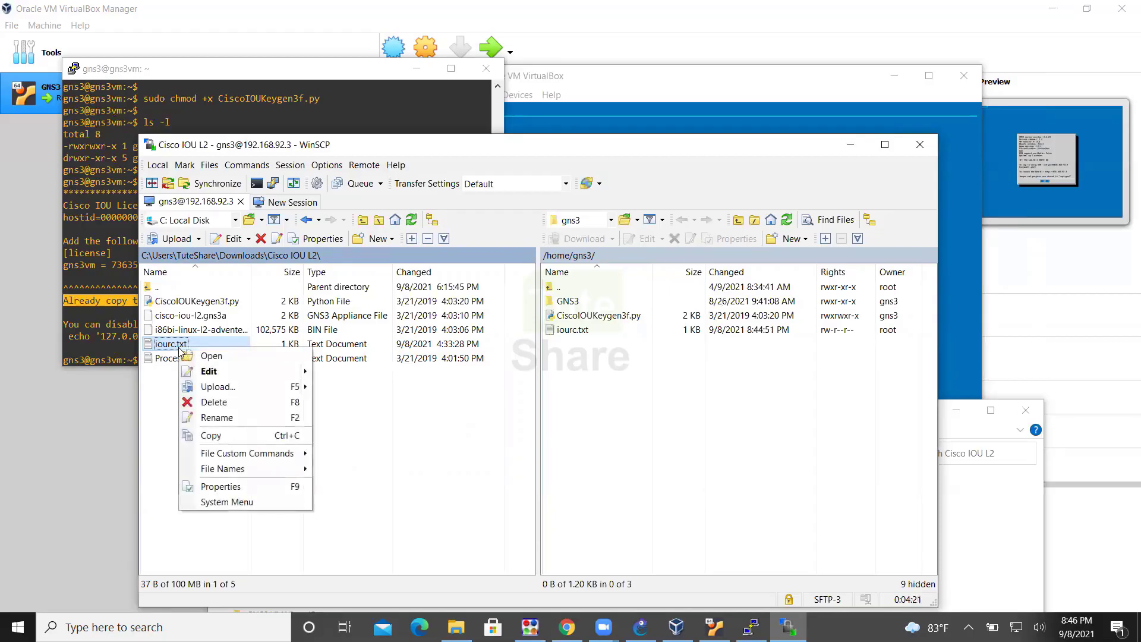
left_click(207, 403)
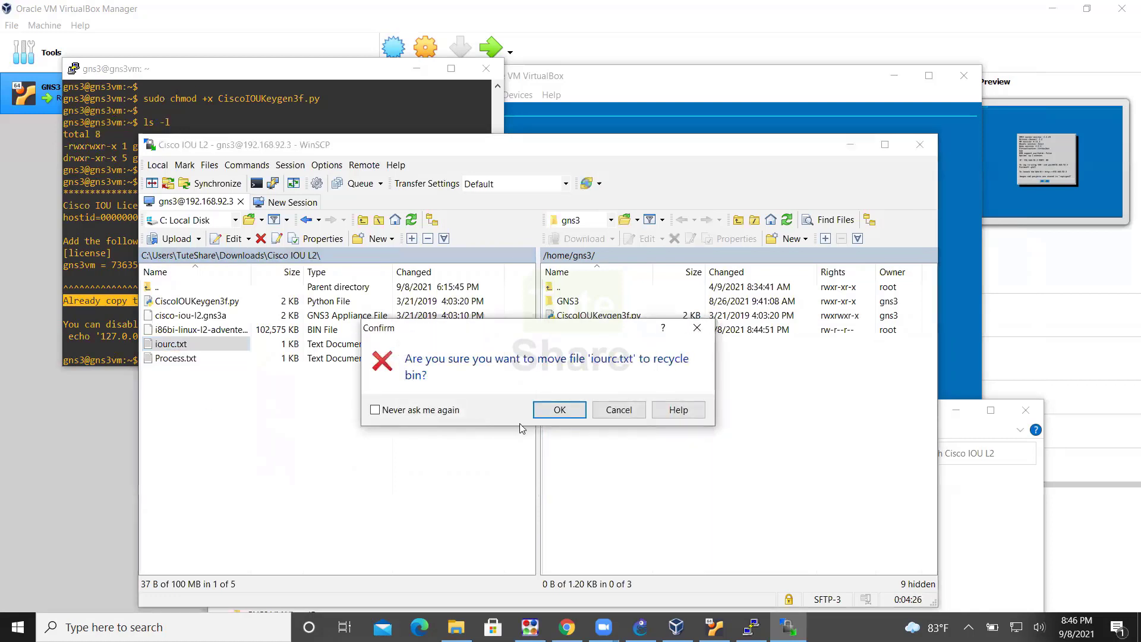
left_click(557, 410)
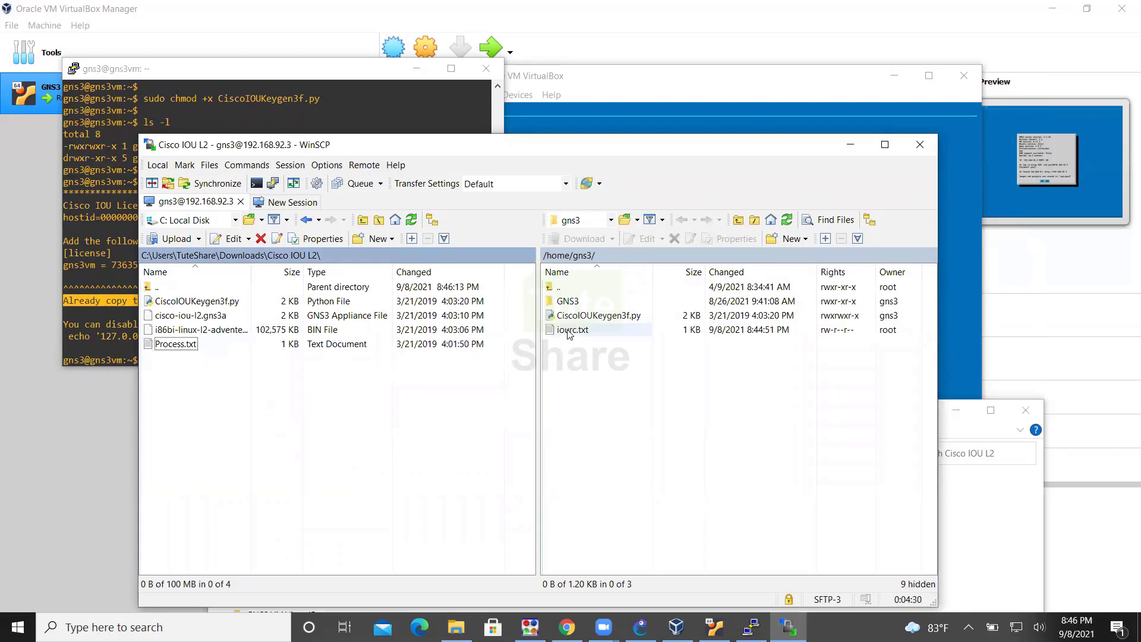
left_click_drag(569, 331, 229, 376)
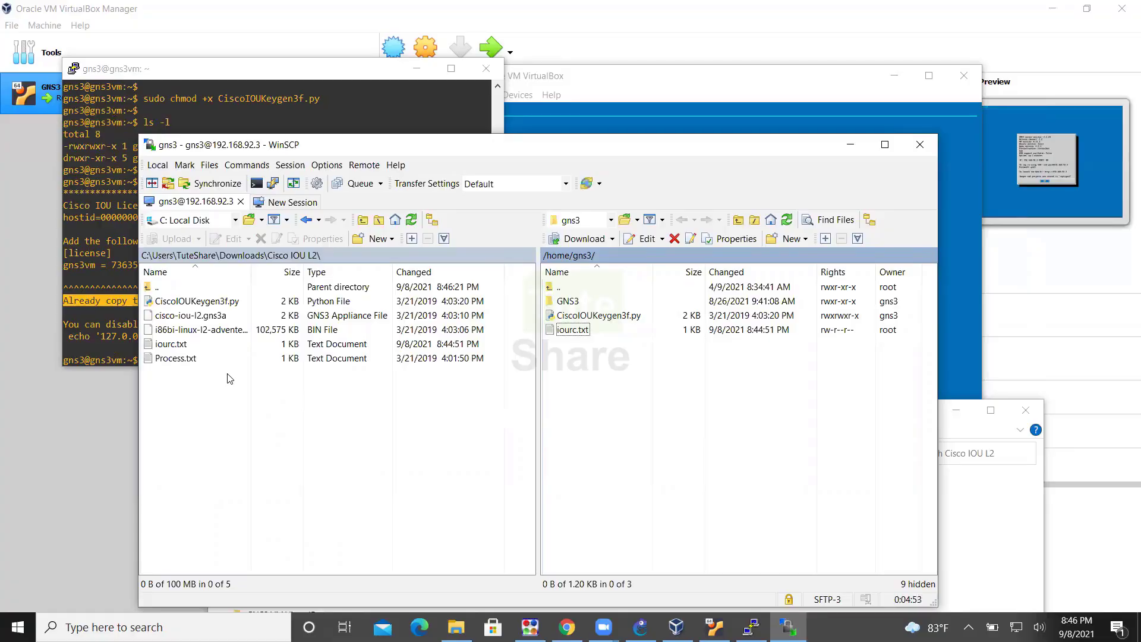
Switch to the PuTTY session, list the home directory with ls -l, and examine the iourc.txt entry
left_click(355, 118)
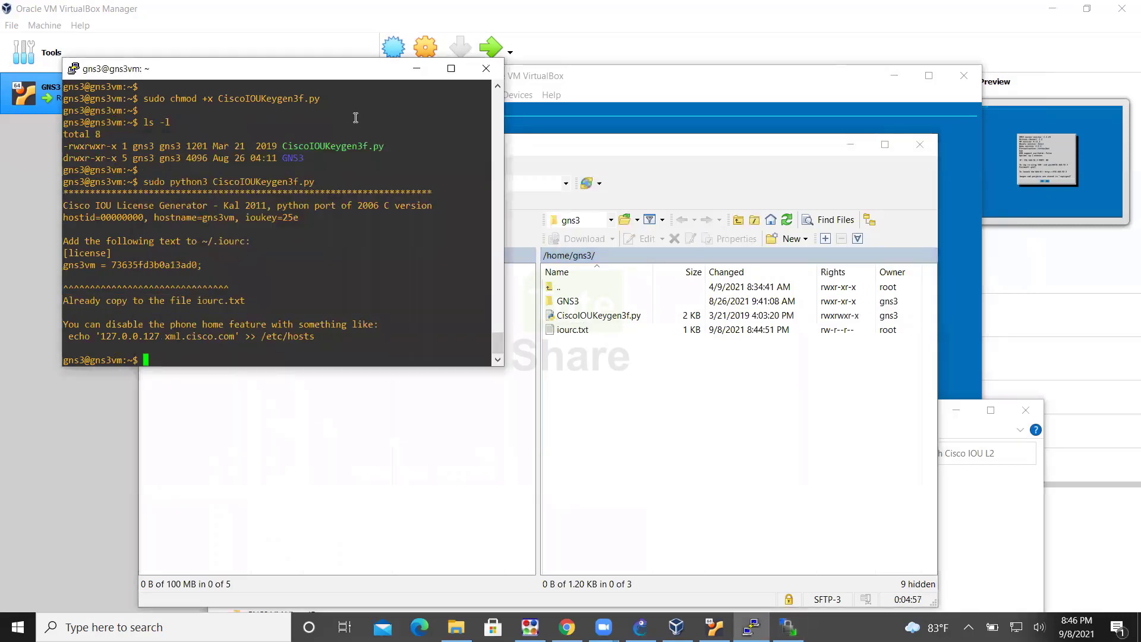
type("ls -l")
key("Return")
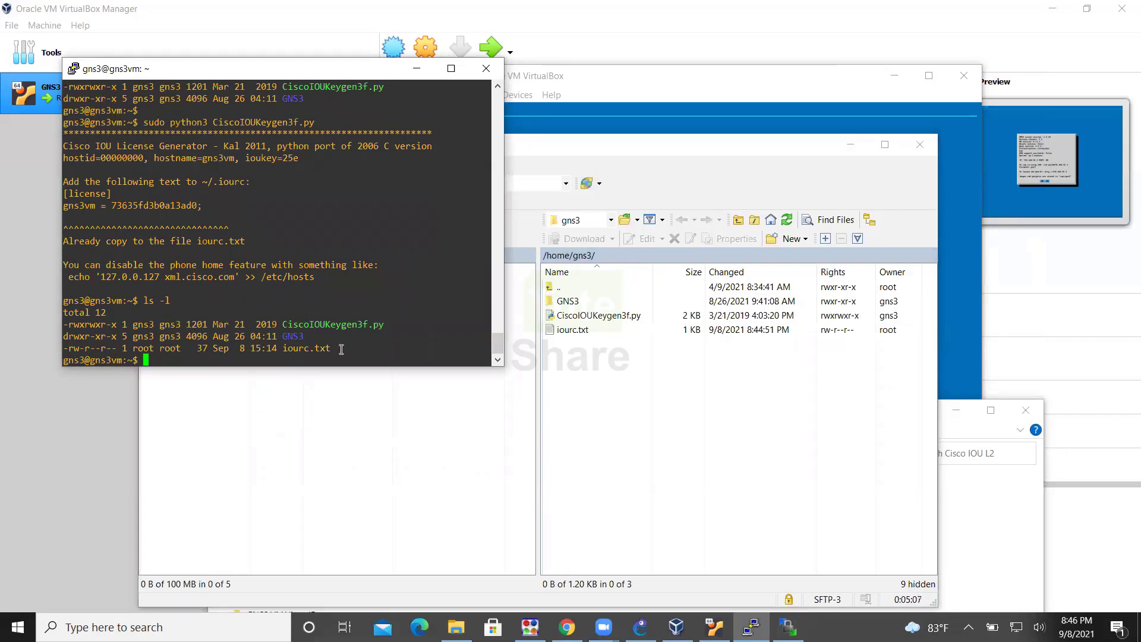
left_click_drag(342, 349, 61, 349)
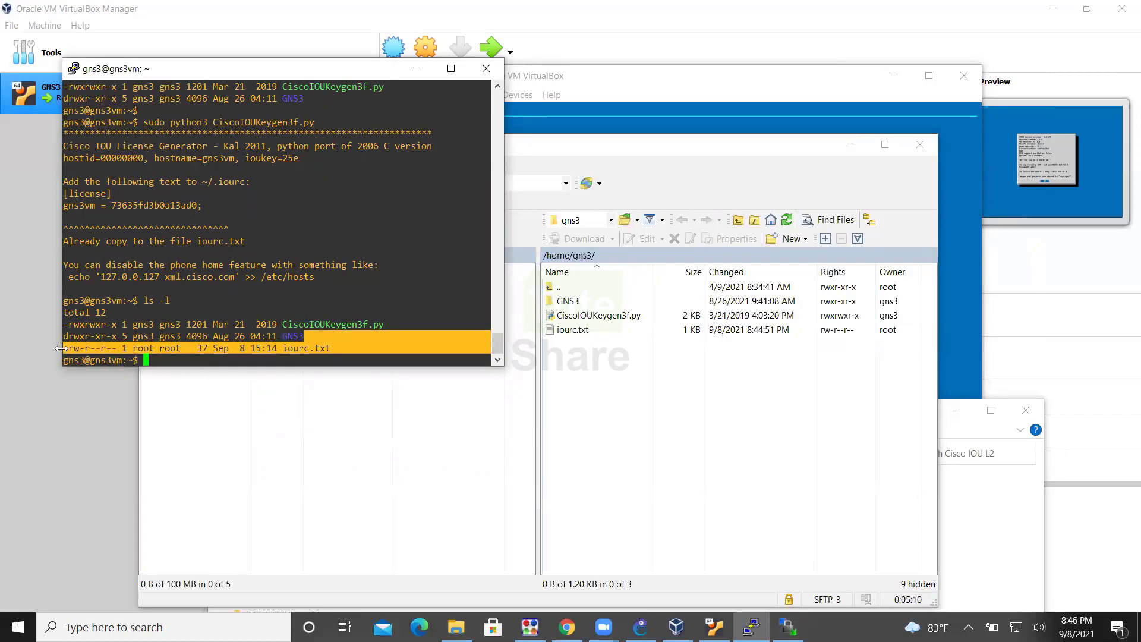
left_click(151, 357)
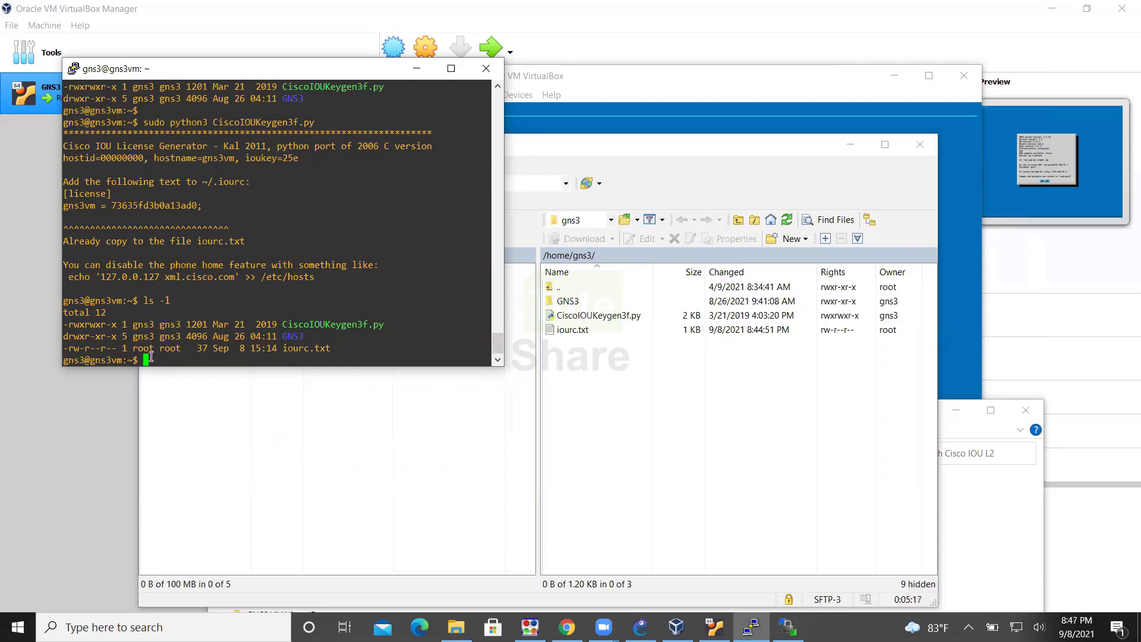
Copy iourc.txt to /opt/gns3/images/ with sudo cp
key("Return")
type("sudo cp ")
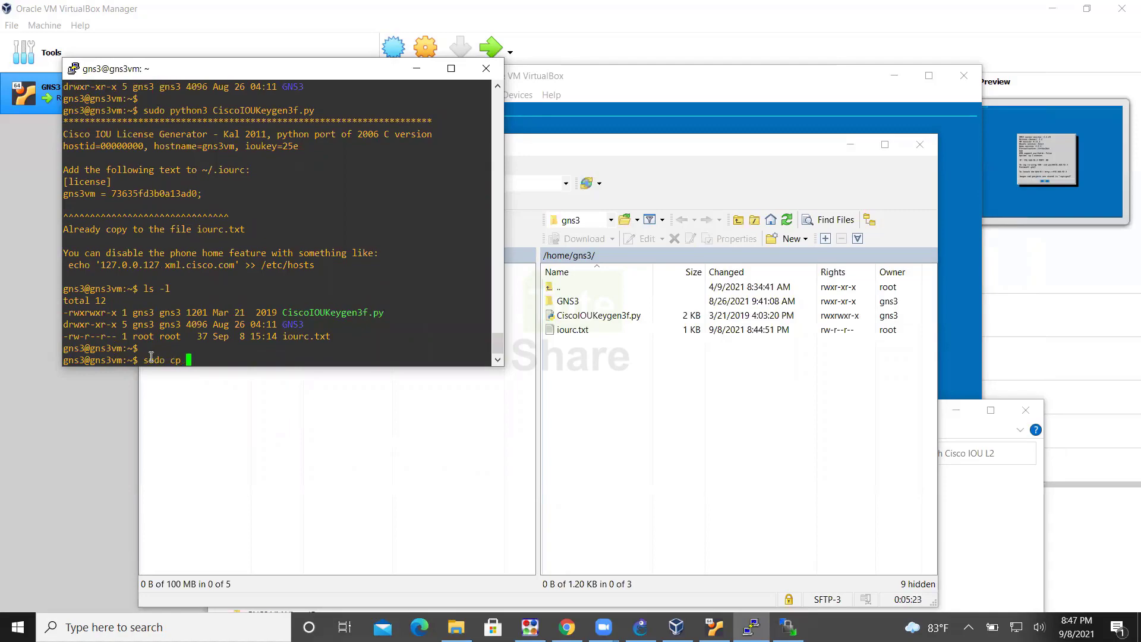
type("io")
key("Tab")
type("/opt/gns3/images/")
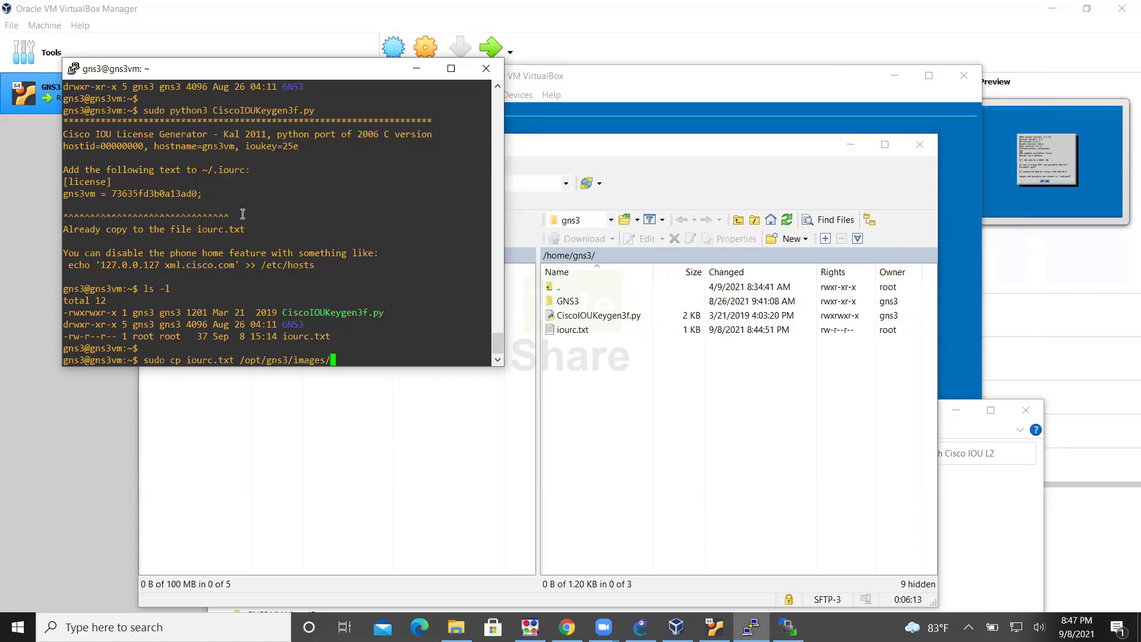
key("Return")
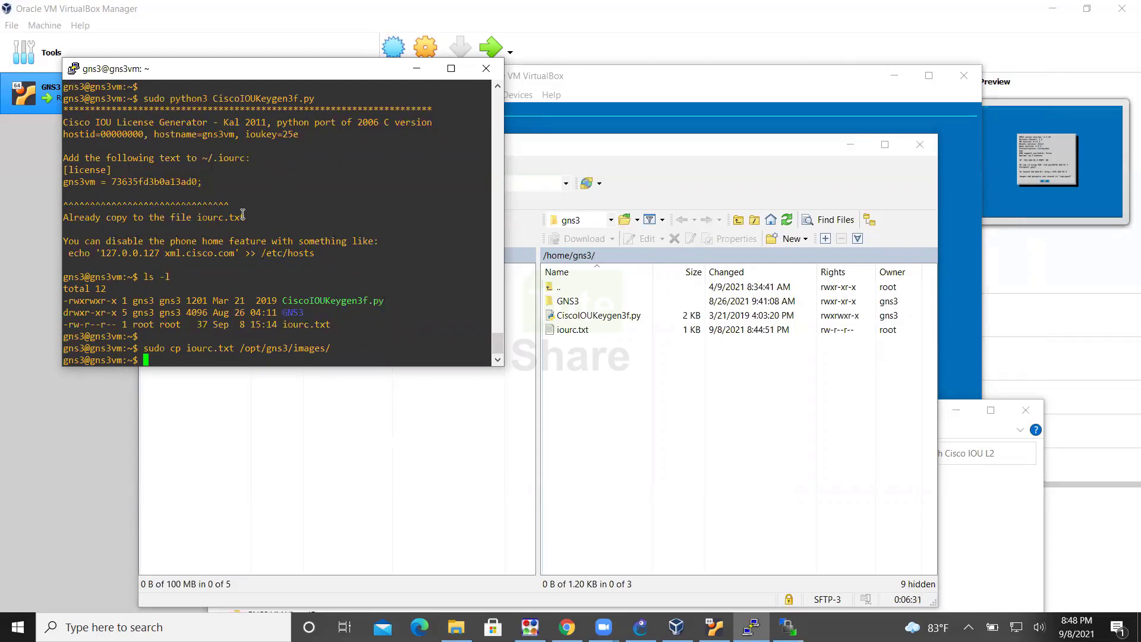
key("Return")
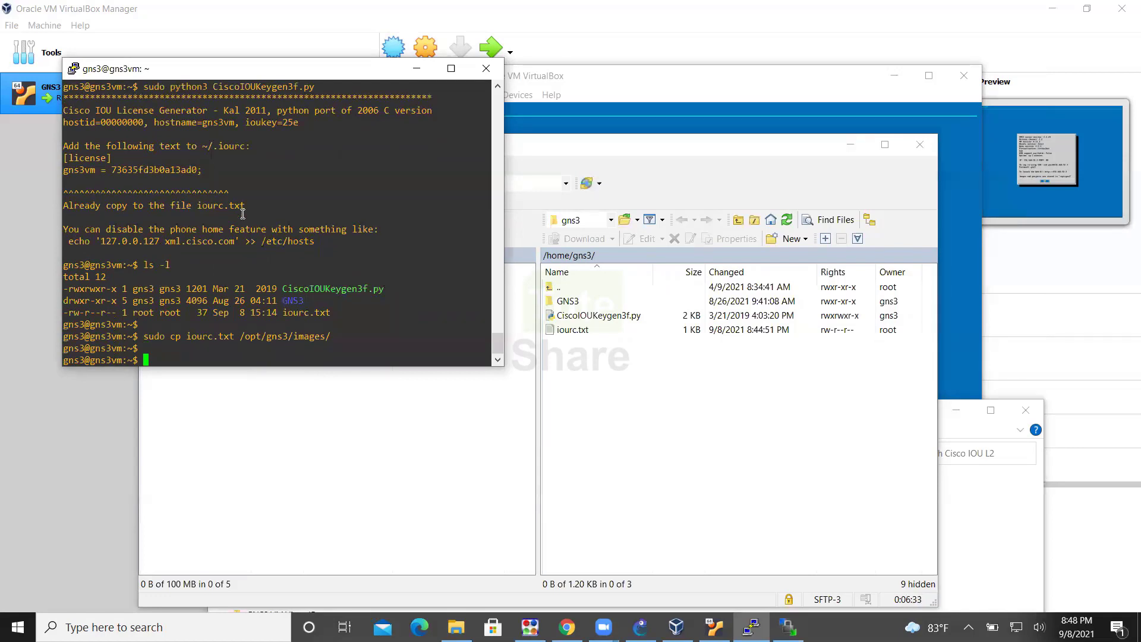
Rework the previous copy command into ls /opt/gns3/images/ and run it to check the folder's contents
key("Up")
key("Left")
key("Left")
key("Left")
key("Left")
key("Left")
key("Left")
key("Left")
key("Left")
key("Left")
key("Left")
key("Left")
key("Left")
key("Left")
key("Left")
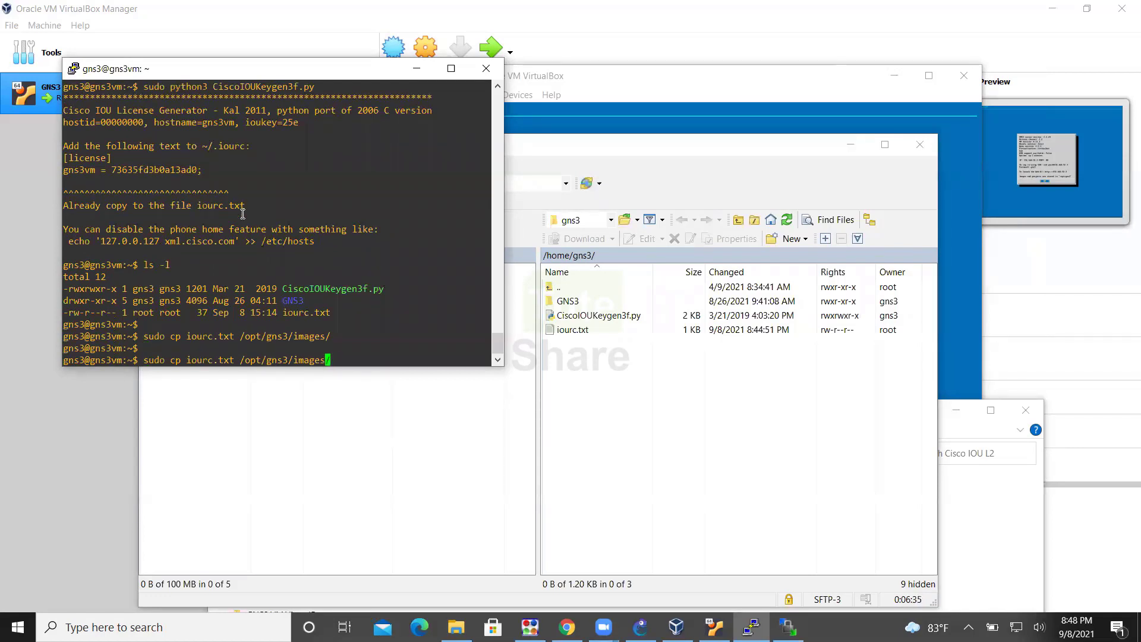
key("Left")
key("Left")
key("Left")
key("Left")
key("BackSpace")
key("BackSpace")
key("BackSpace")
key("BackSpace")
key("BackSpace")
key("BackSpace")
key("BackSpace")
key("BackSpace")
key("BackSpace")
key("BackSpace")
key("BackSpace")
key("BackSpace")
key("BackSpace")
key("BackSpace")
key("BackSpace")
key("BackSpace")
key("BackSpace")
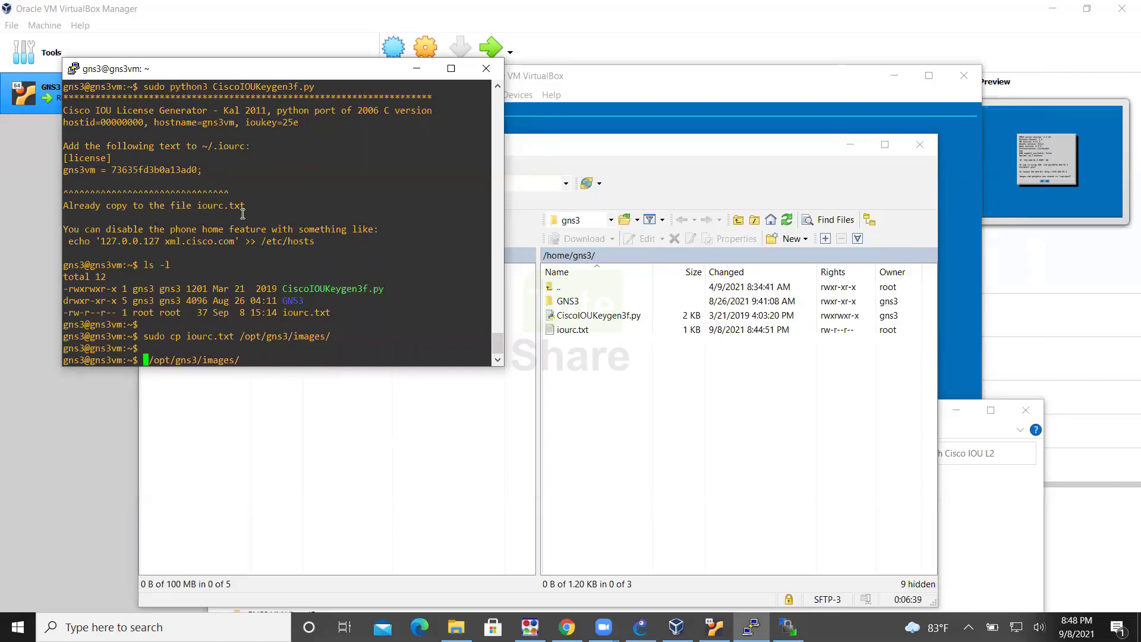
type("ls")
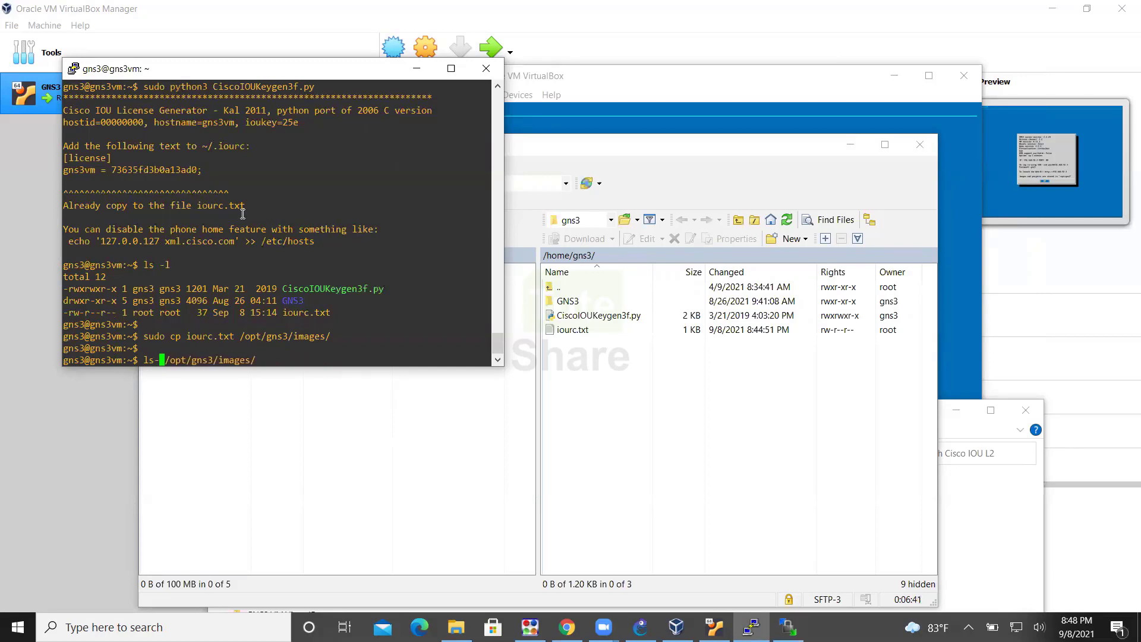
key("Return")
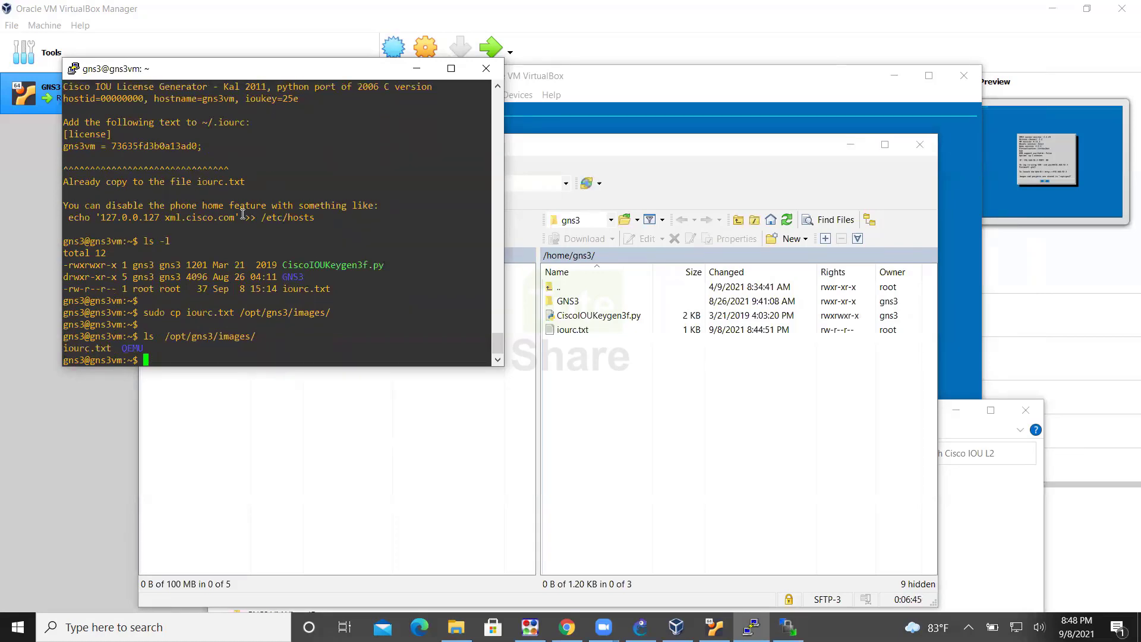
Rerun the /opt/gns3/images/ listing with the -l option to show file details
key("Up")
key("Left")
key("Left")
key("Left")
key("Left")
key("Left")
key("Left")
key("Left")
key("Left")
key("Left")
key("Left")
key("Left")
key("Left")
key("Left")
key("Left")
key("Left")
key("Left")
key("Left")
key("Left")
type("-l")
key("Return")
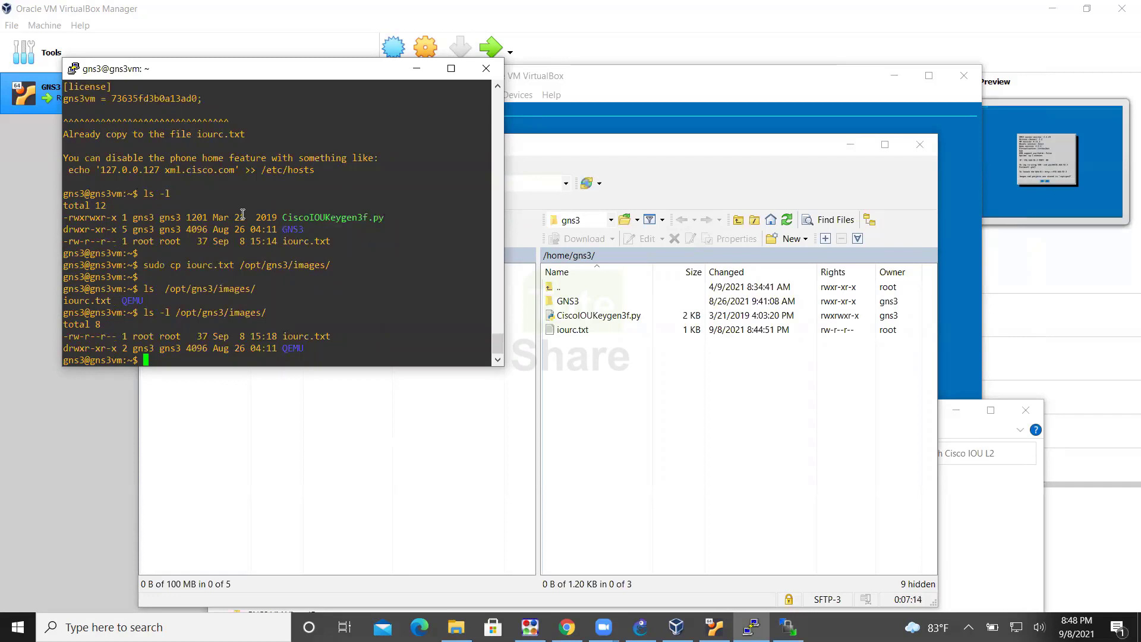
Close the PuTTY session, the WinSCP window and the Cisco IOU L2 folder window
left_click(488, 69)
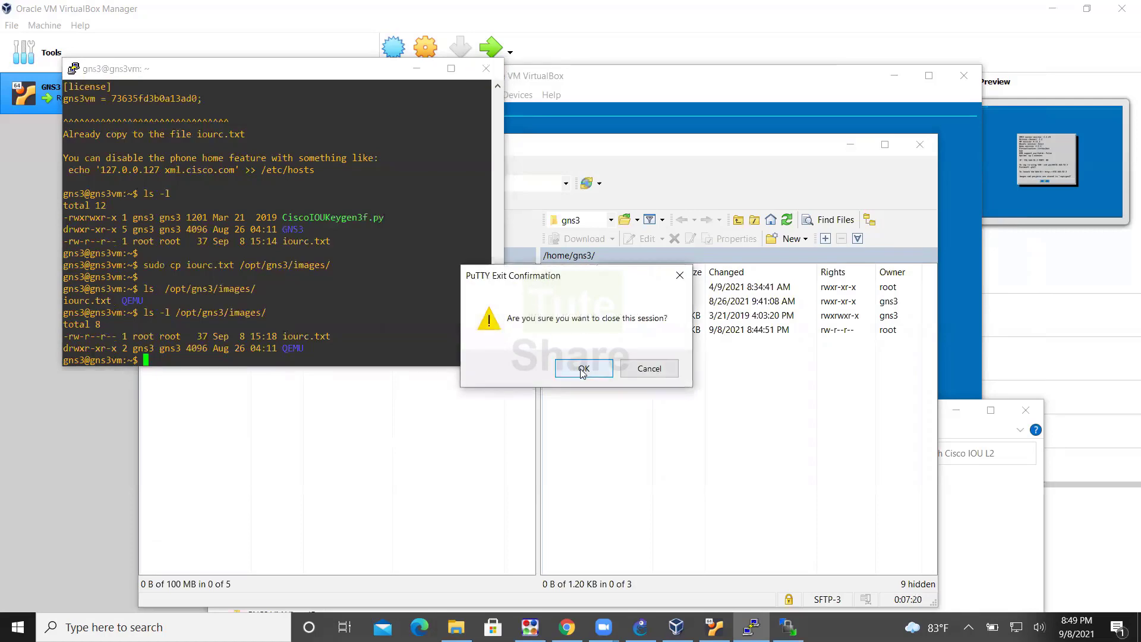
left_click(583, 370)
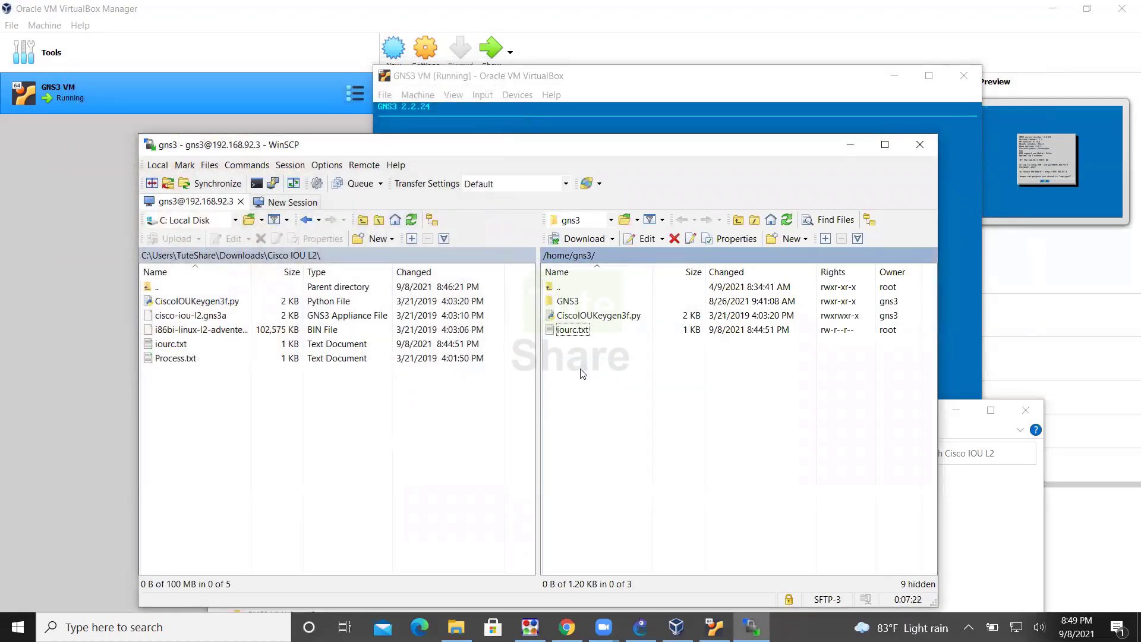
left_click(921, 145)
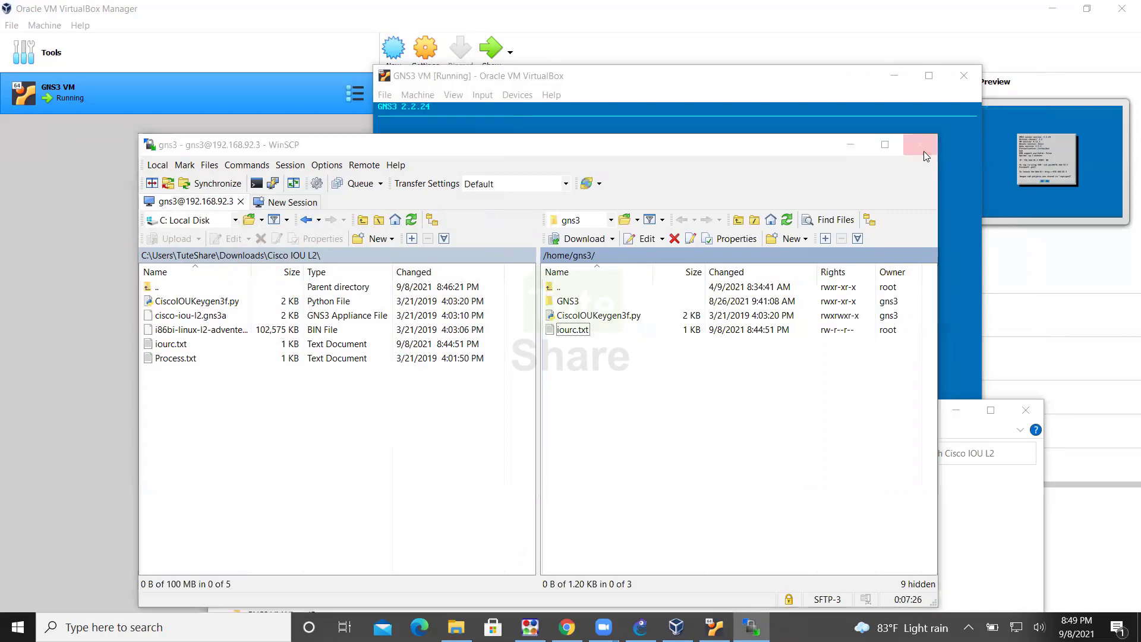
left_click(548, 426)
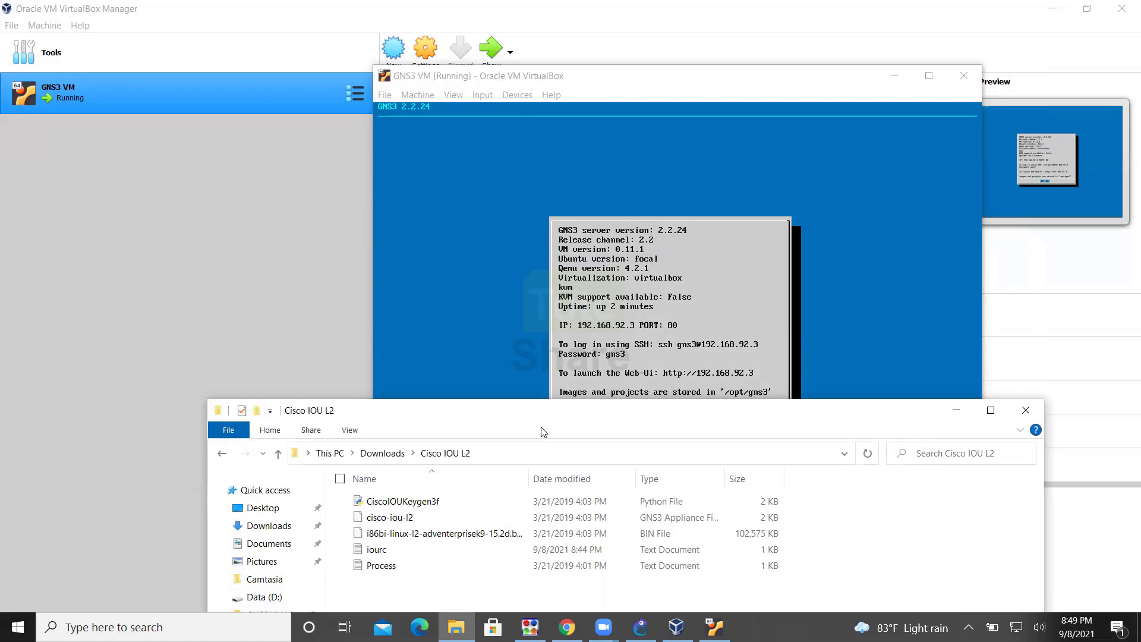
left_click(1025, 410)
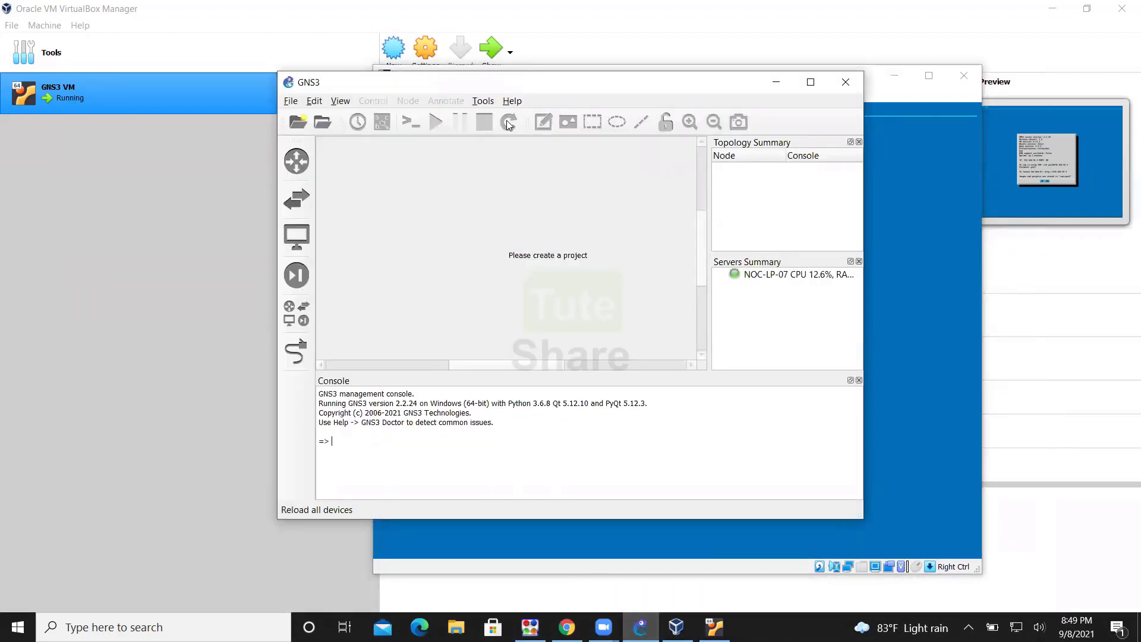
Run the GNS3 Setup Wizard for appliances in a virtual machine and bind the local server to host 192.168.92.1
left_click(512, 101)
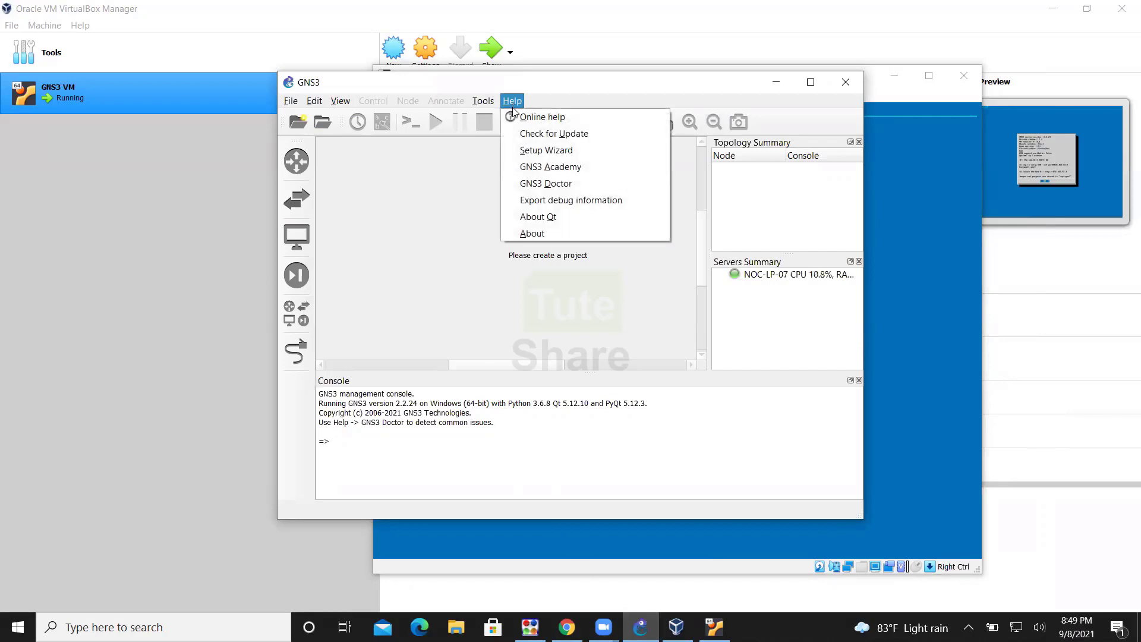
left_click(522, 149)
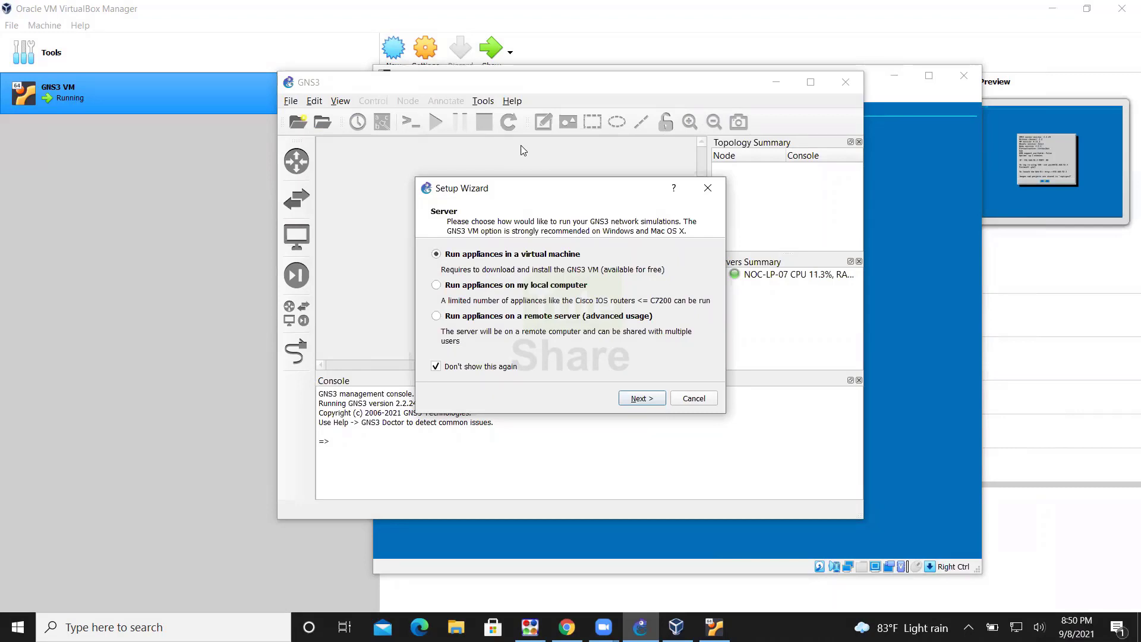
left_click(637, 399)
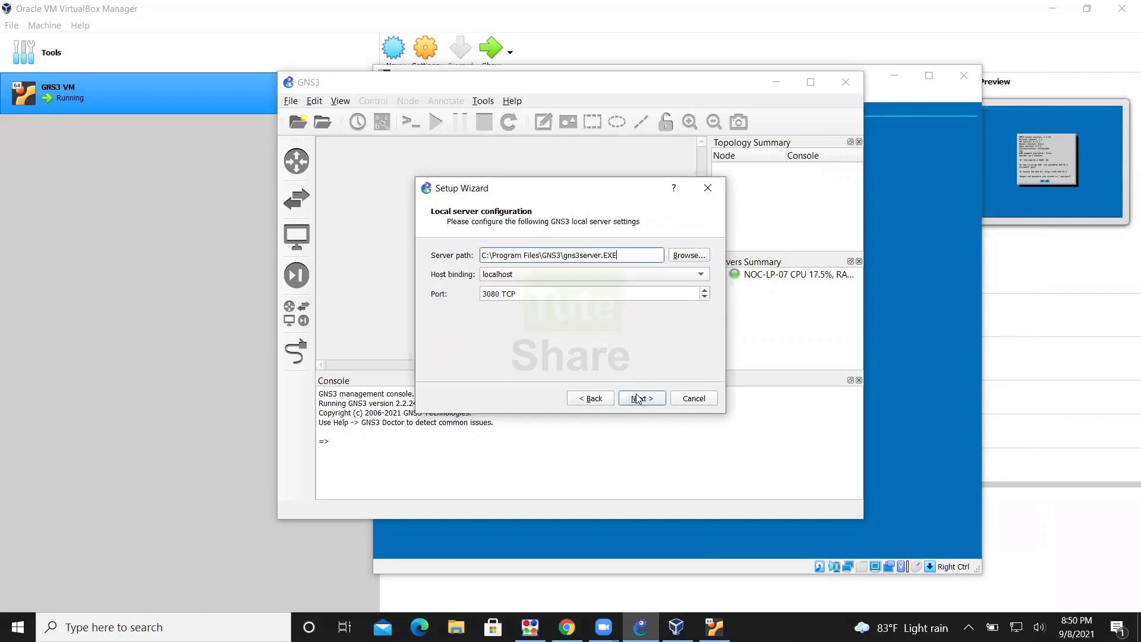
left_click(569, 274)
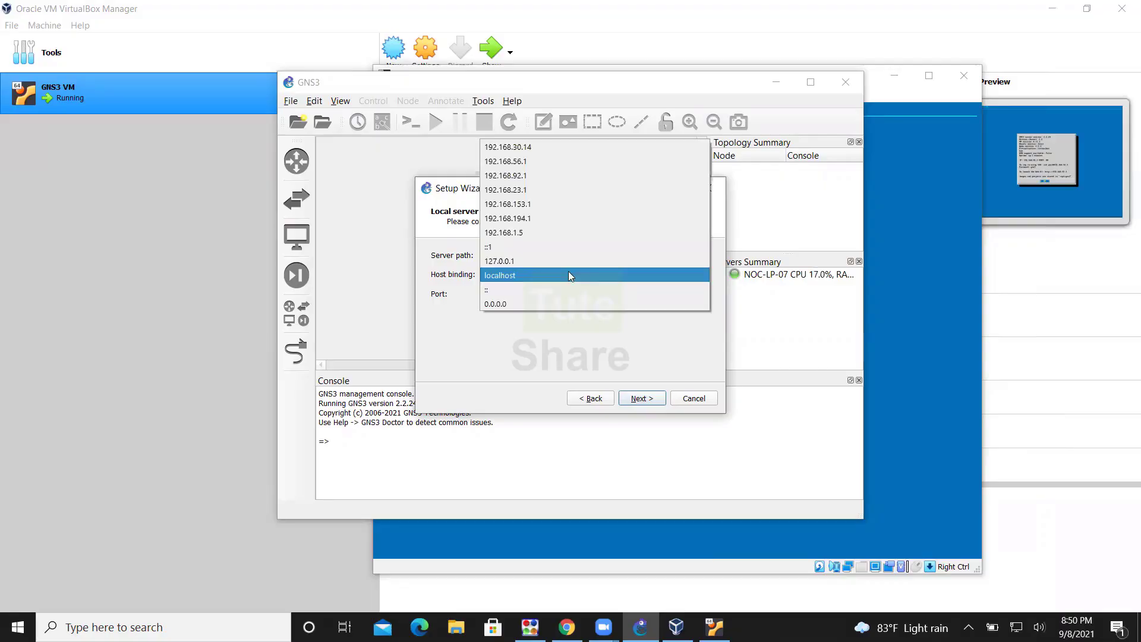
left_click(565, 176)
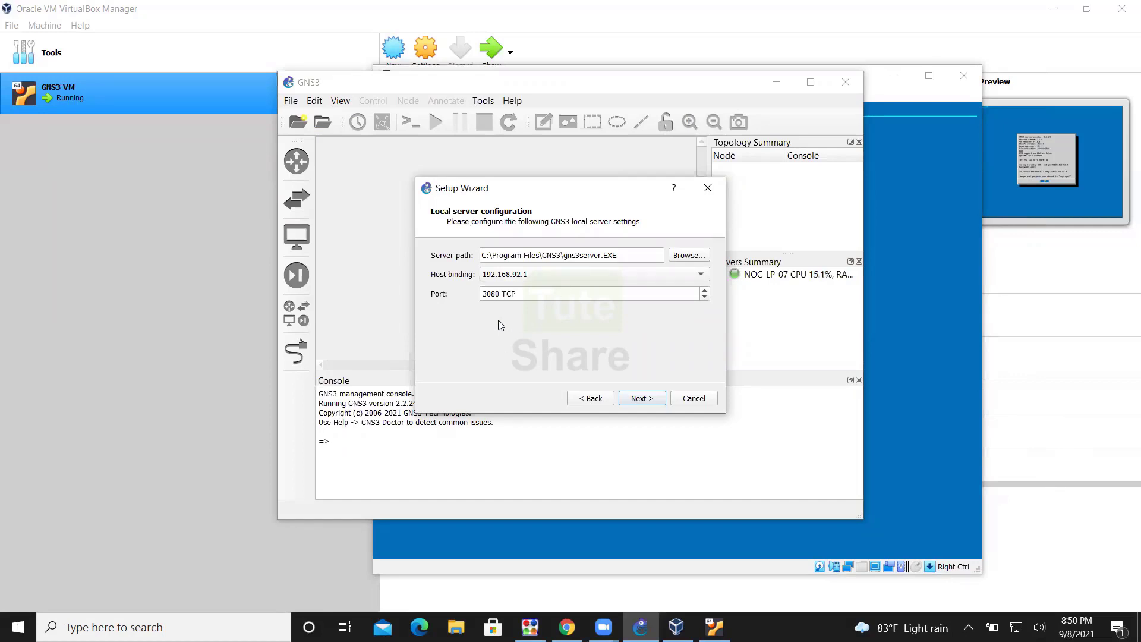
left_click(633, 407)
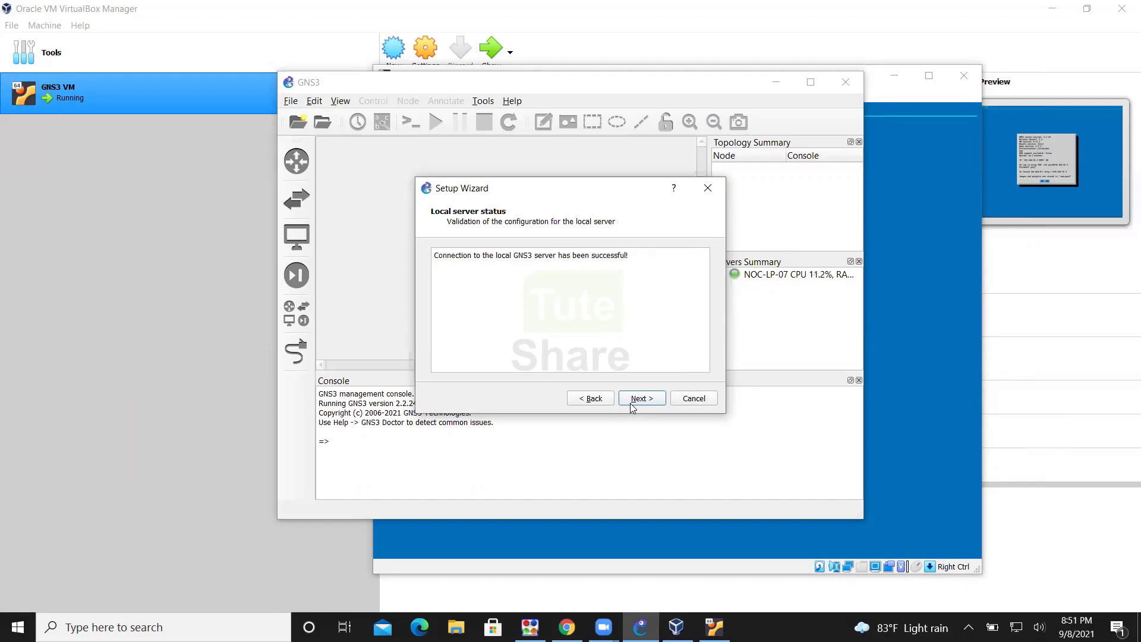
Choose VirtualBox as the virtualization software with the VM named GNS3 VM and finish the Setup Wizard
left_click(641, 399)
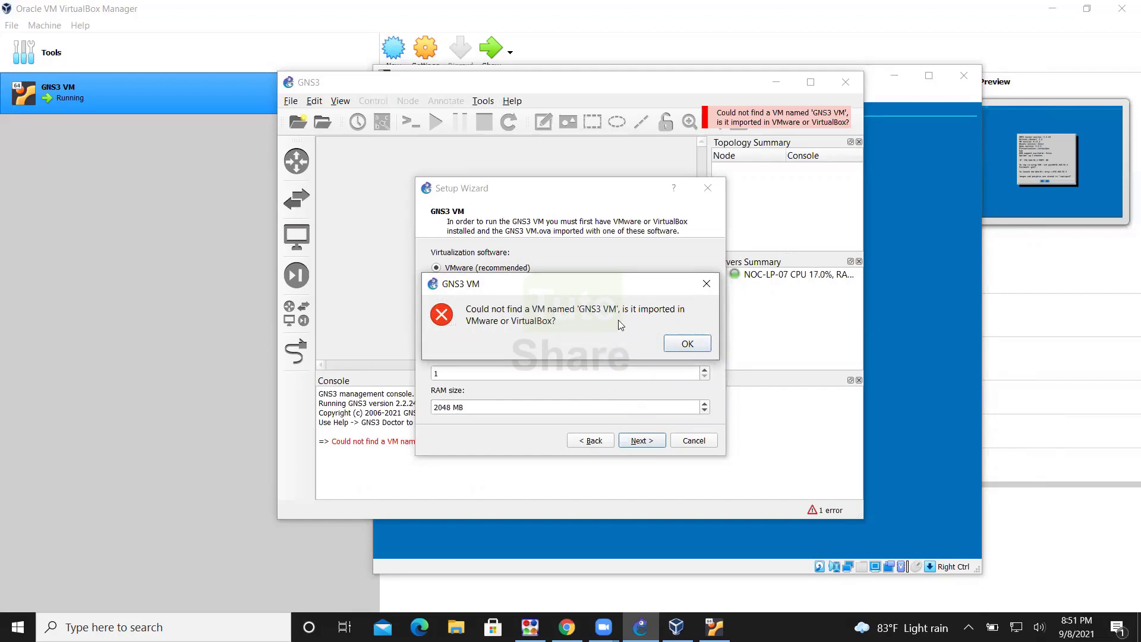
left_click(686, 345)
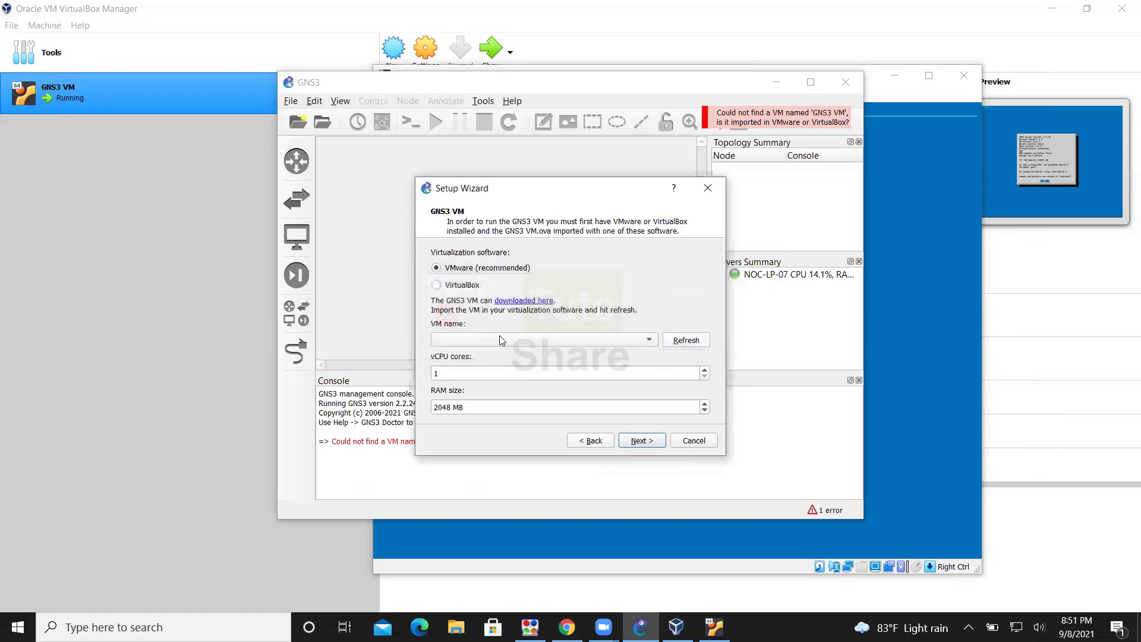
left_click(437, 287)
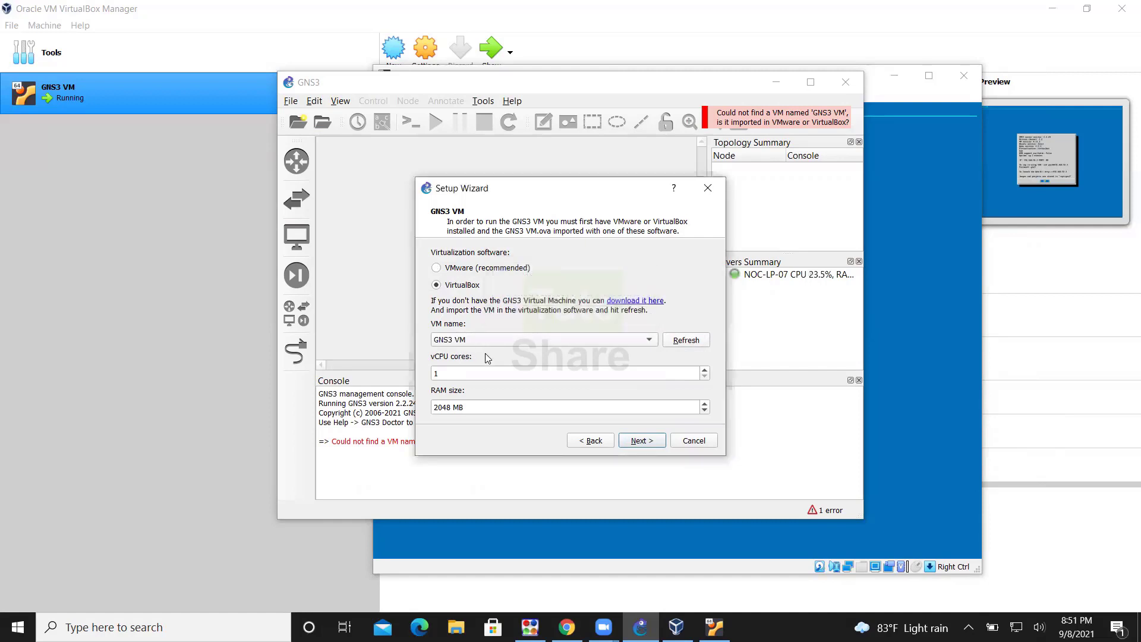
left_click(648, 446)
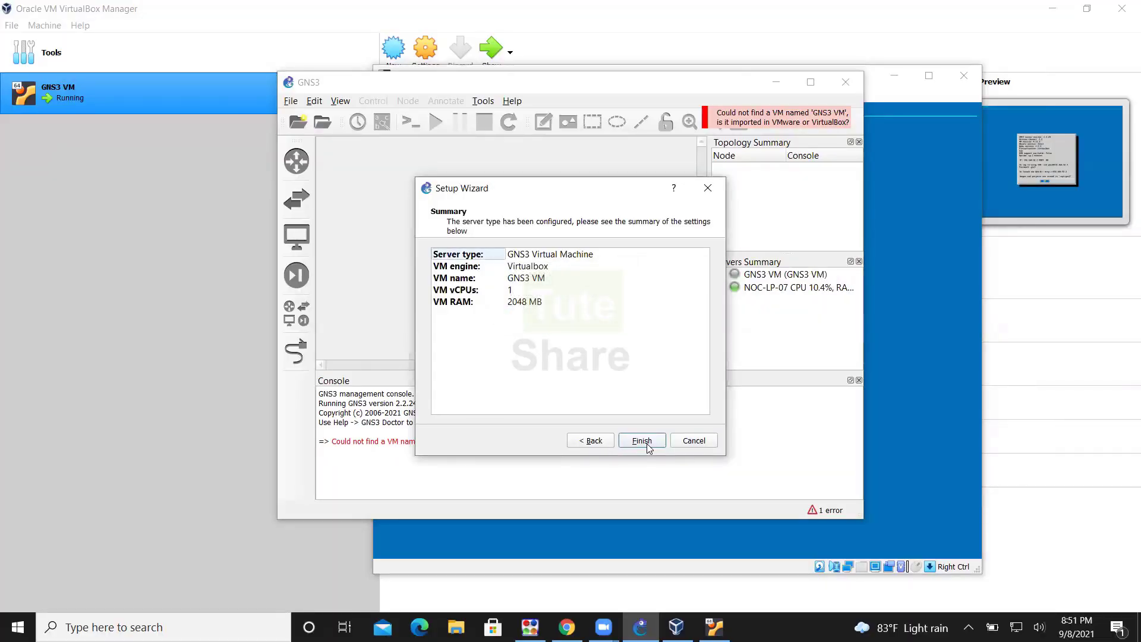
left_click(642, 441)
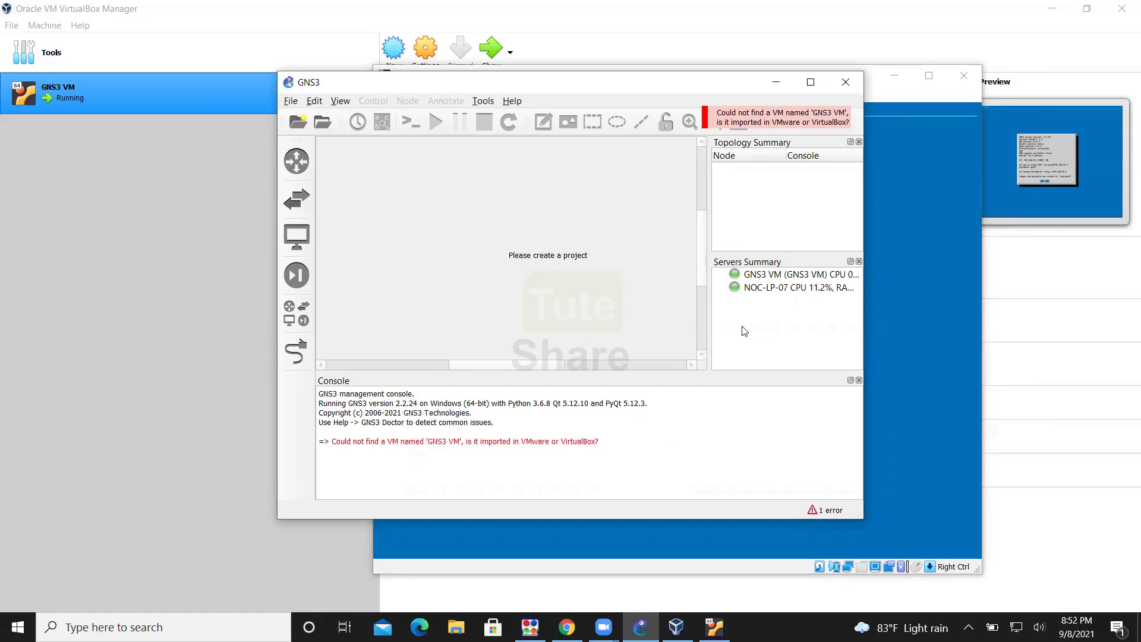
Switch to the running GNS3 VM console and show the GNS3 server log to check the connection
left_click(677, 627)
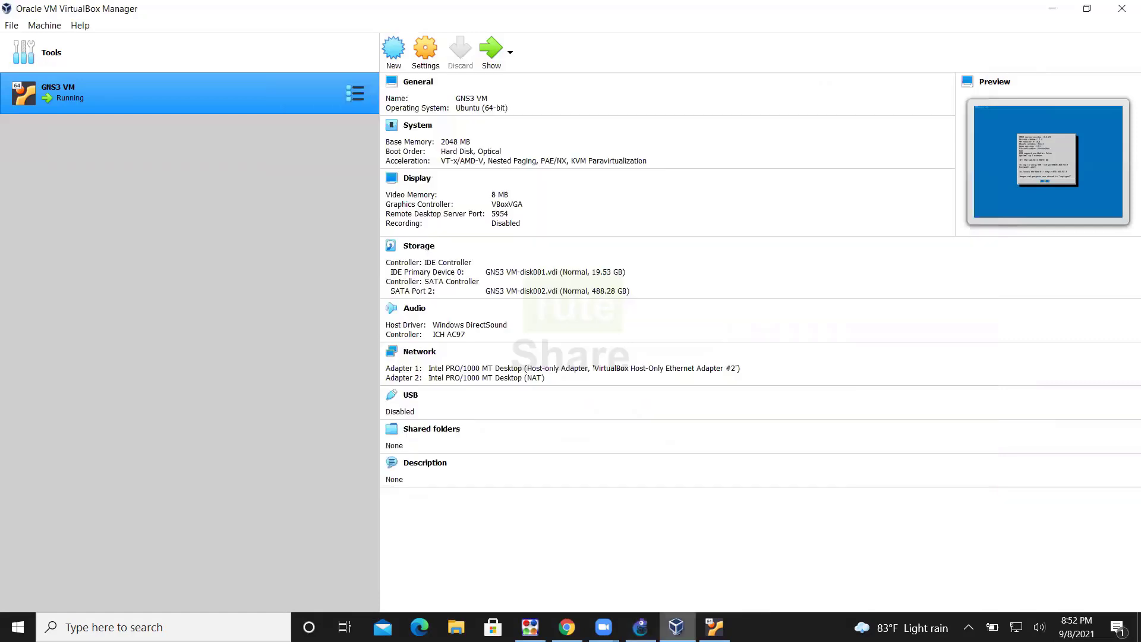
left_click(714, 627)
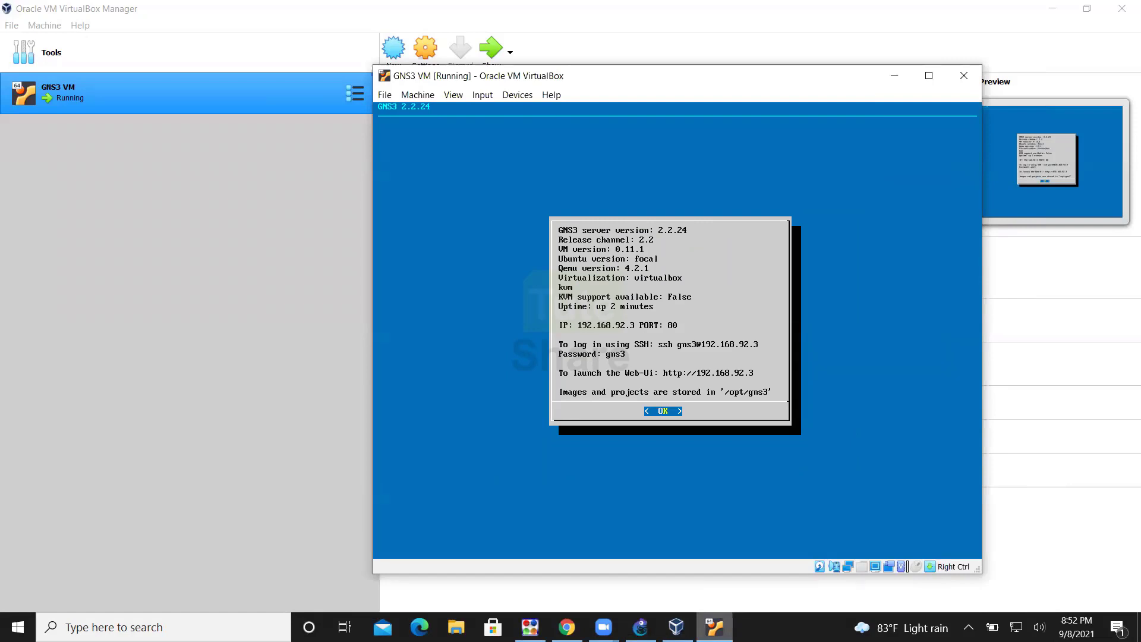
key("Return")
key("Down")
key("Down")
key("Down")
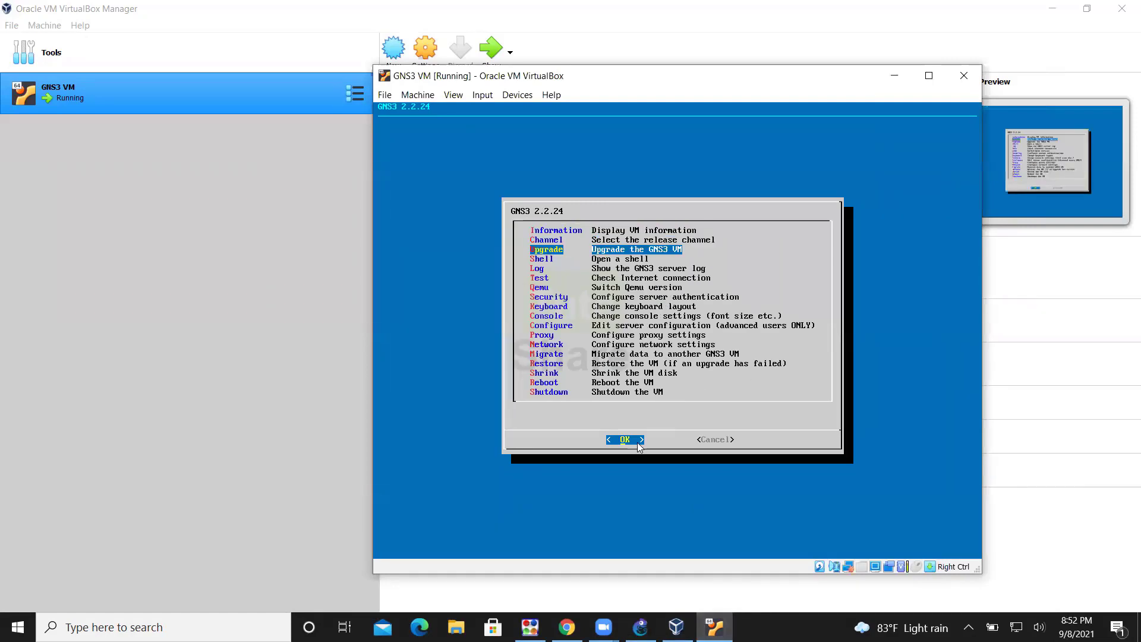
key("Down")
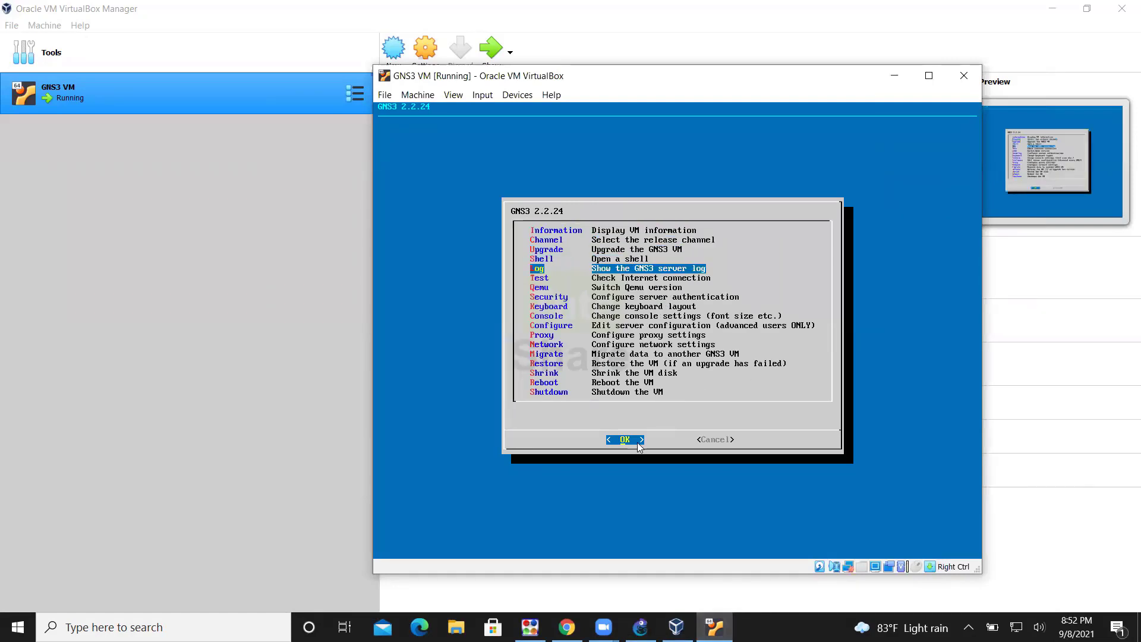
key("Return")
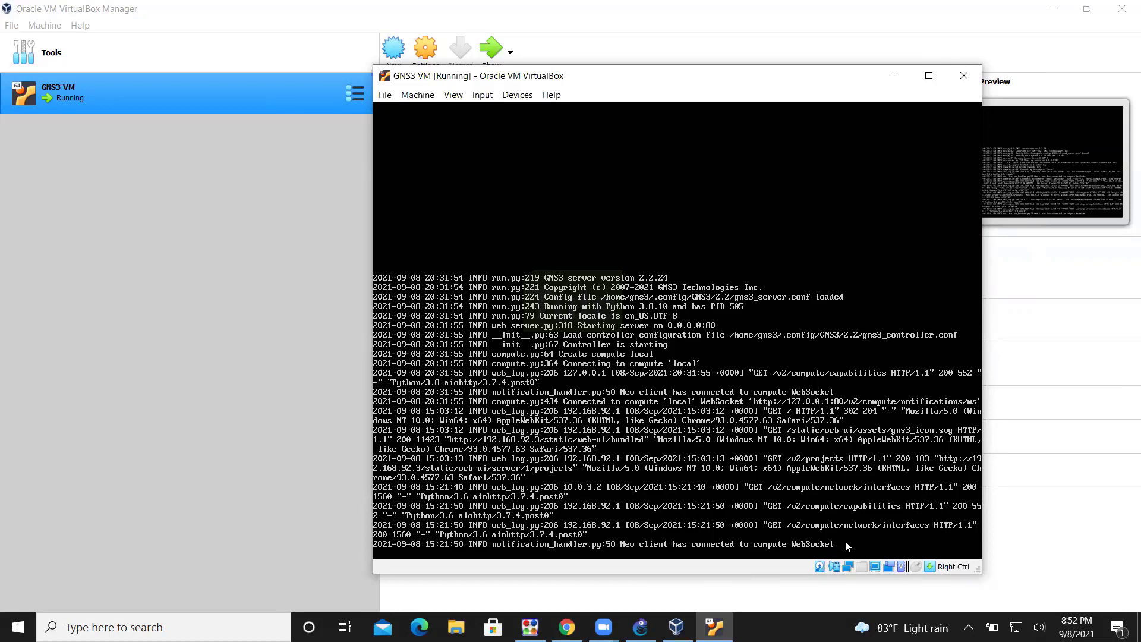
Switch back to GNS3, maximize its window, and review the Server and GNS3 VM preferences
left_click(641, 627)
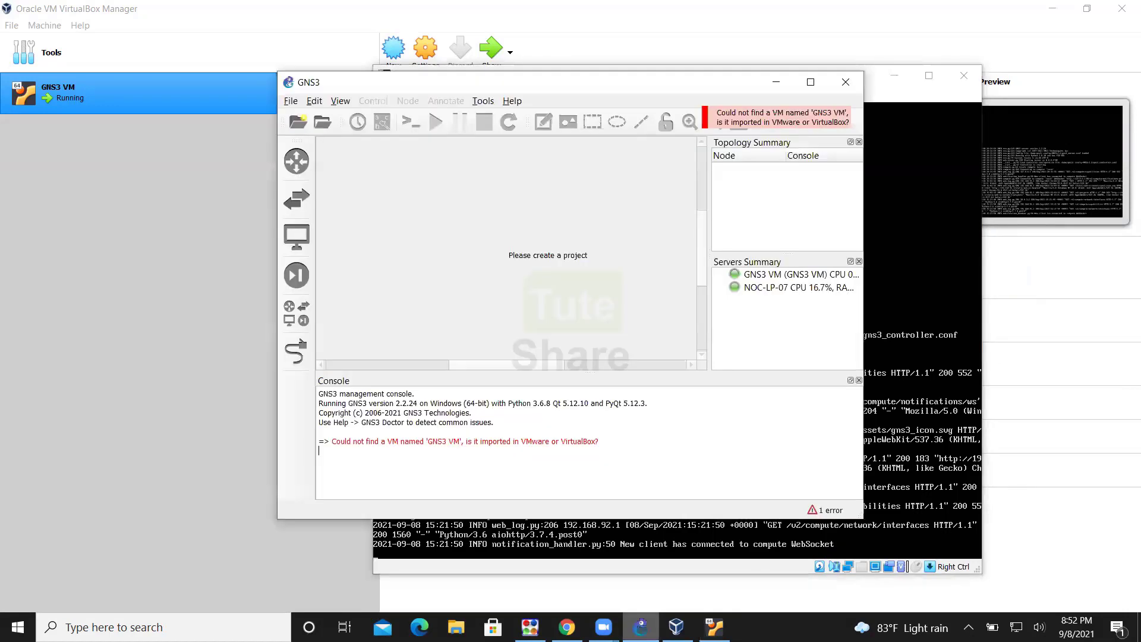
left_click(811, 81)
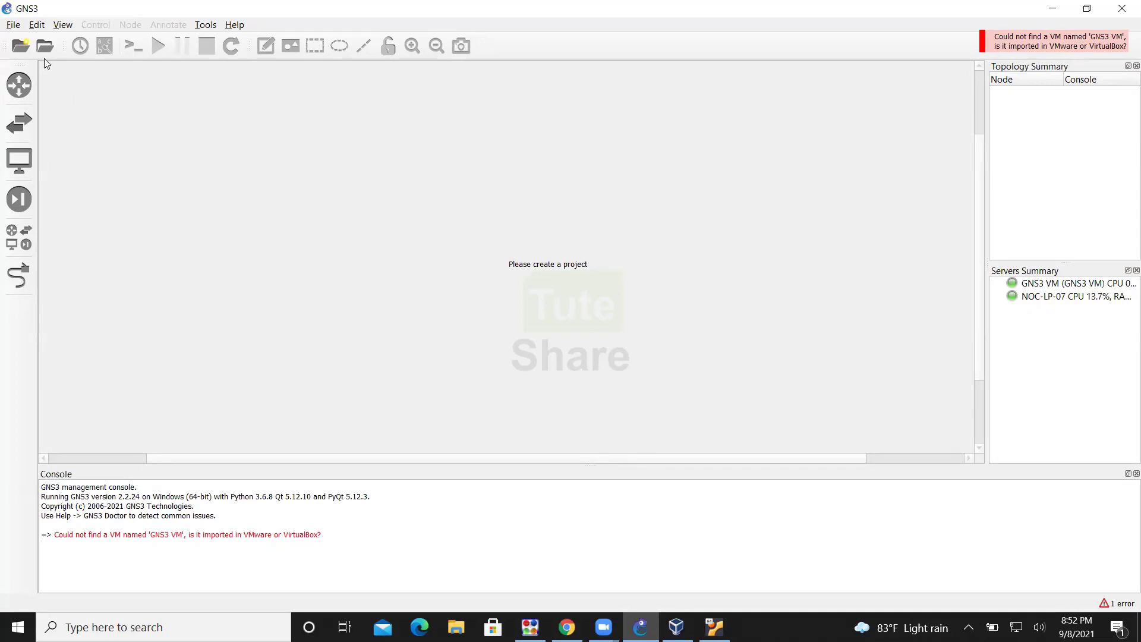
left_click(37, 25)
left_click(48, 91)
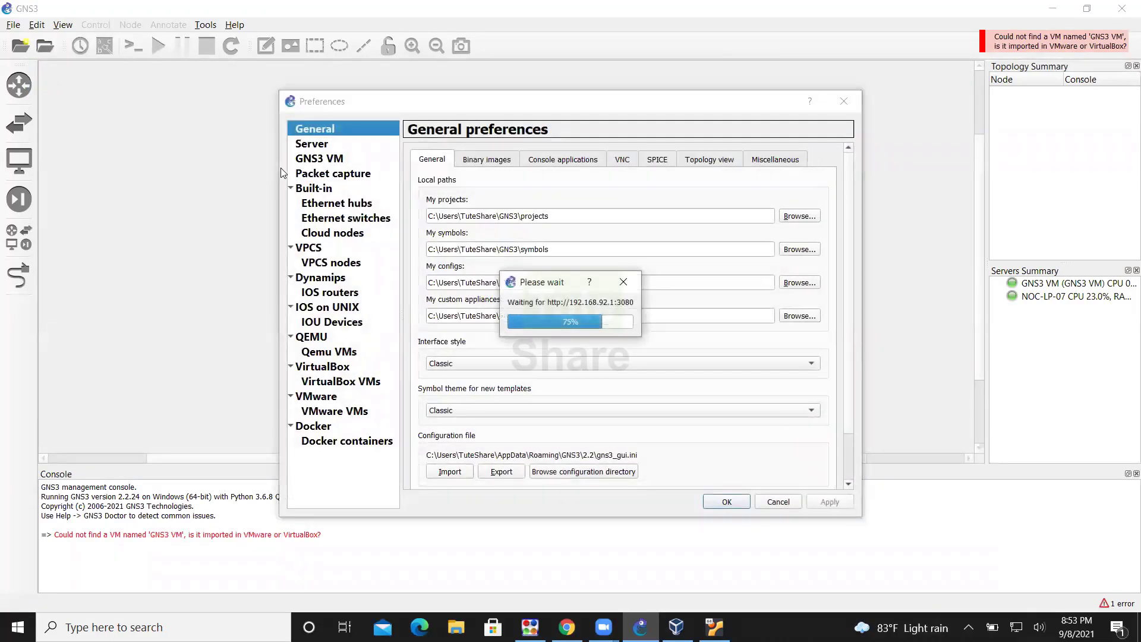
left_click(311, 143)
left_click(309, 160)
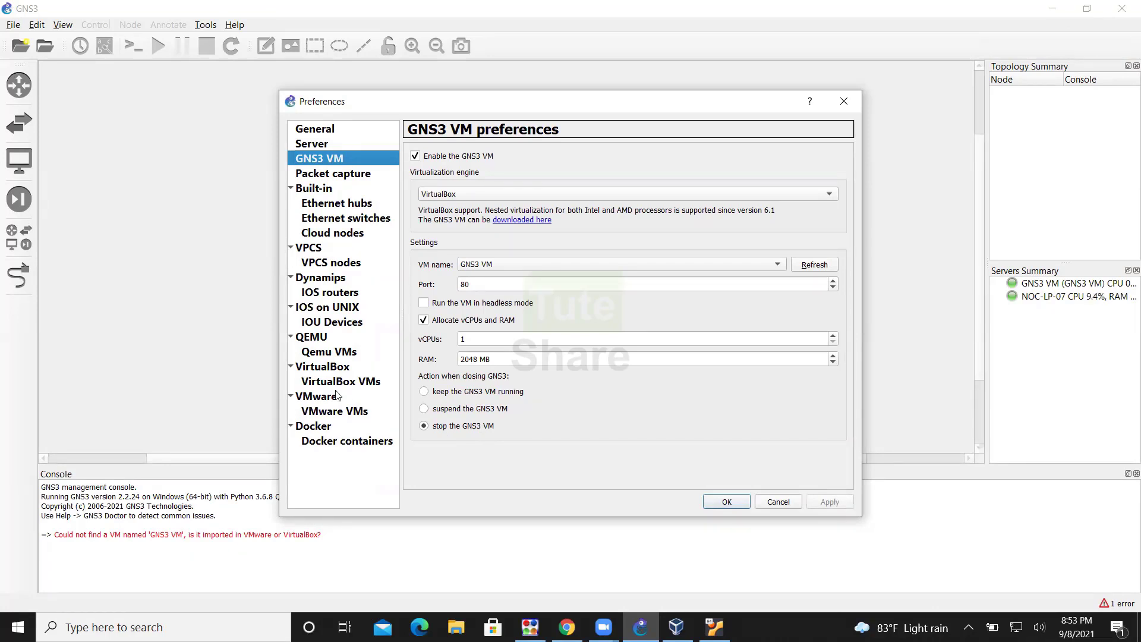
Load the iourc file from Downloads\Cisco IOU L2 as the IOU licence in the IOS on UNIX preferences and apply it
left_click(347, 315)
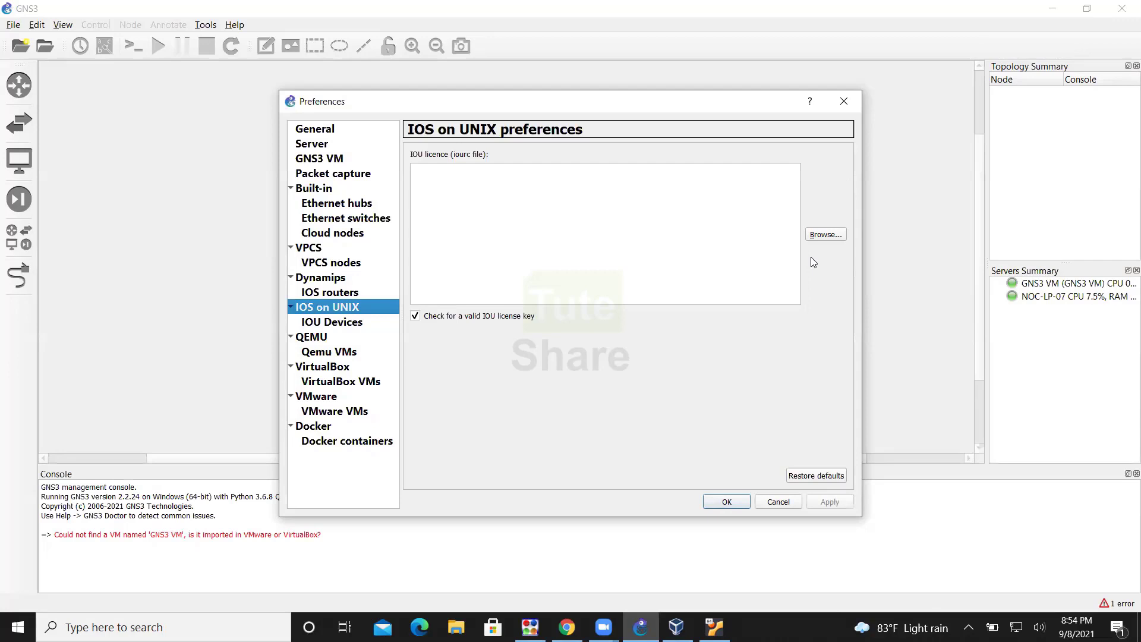
left_click(826, 234)
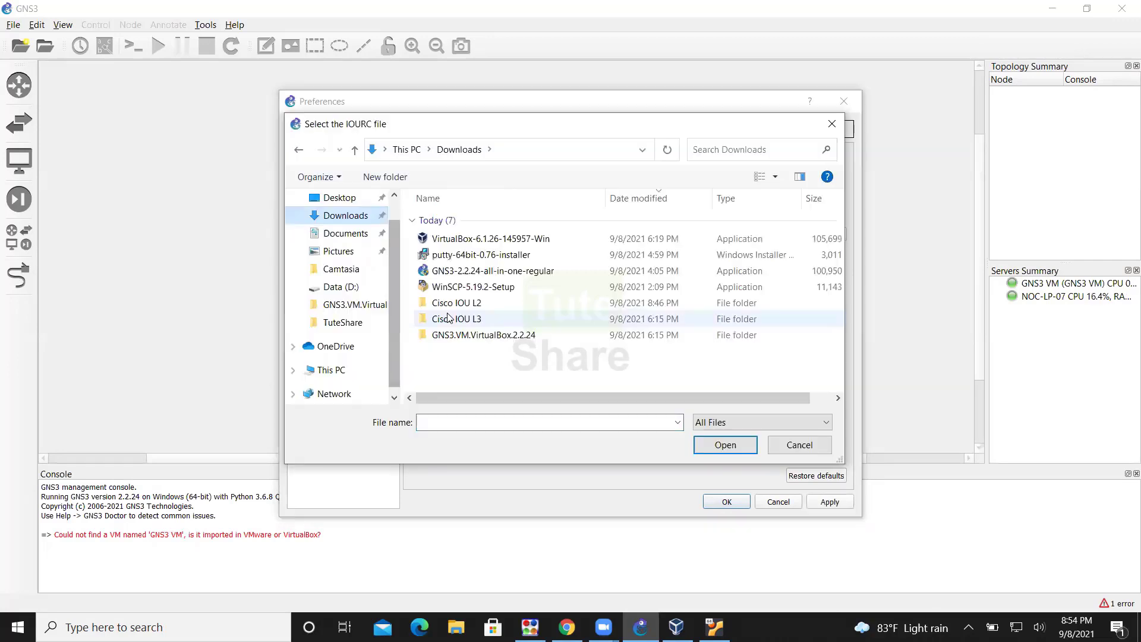
double_click(459, 306)
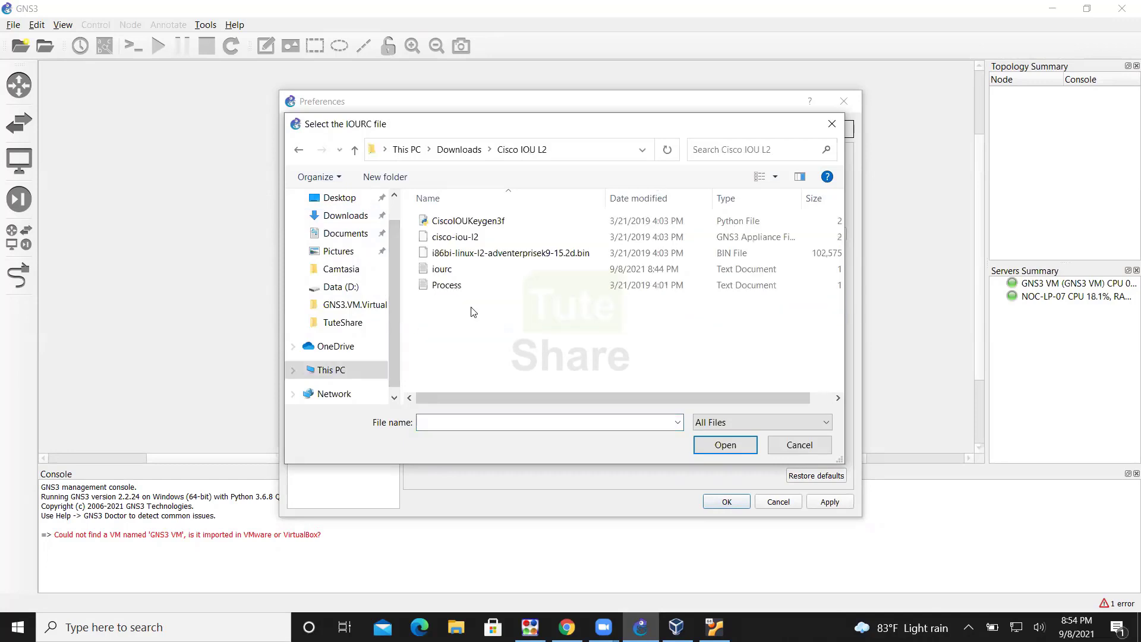
double_click(442, 269)
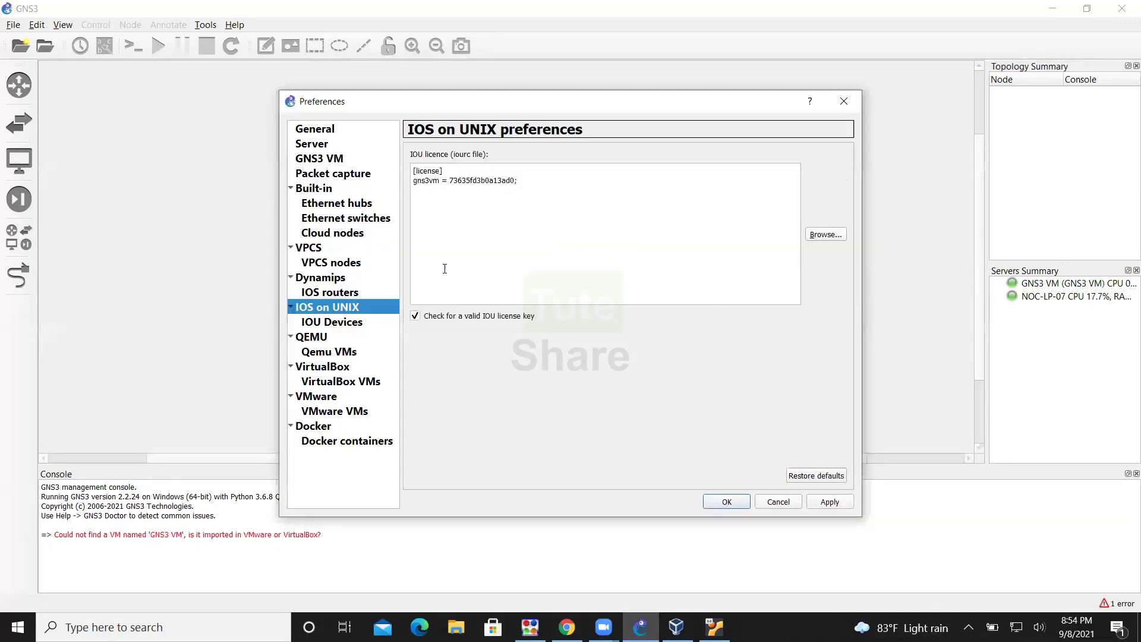
left_click(826, 504)
left_click(726, 503)
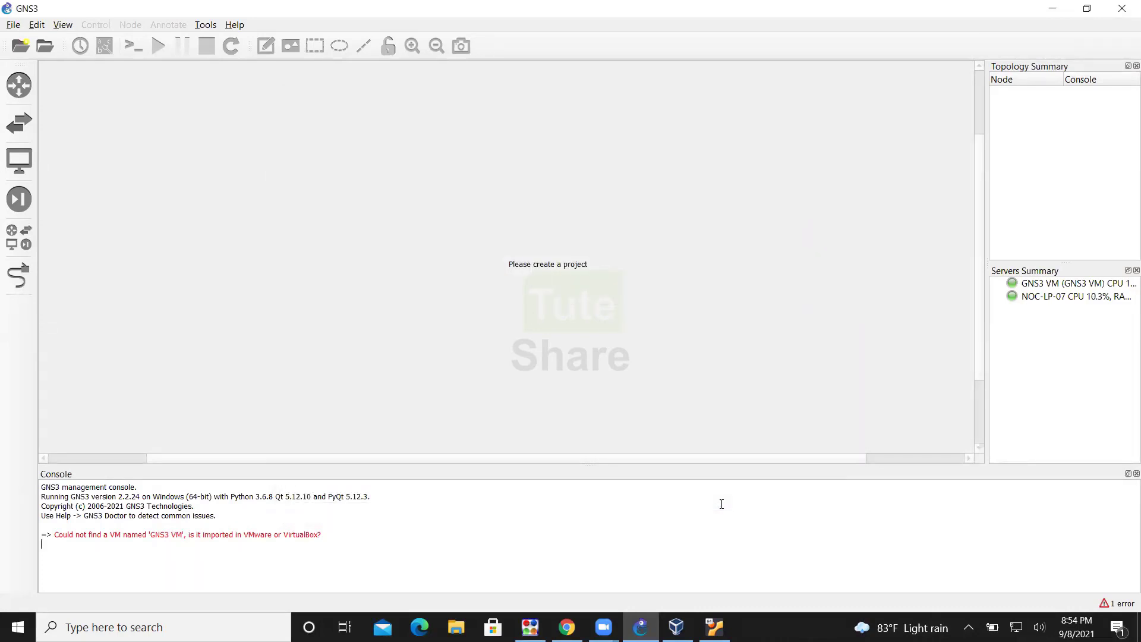
Start a new switch template from the GNS3 server's Cisco IOU L2 appliance, to be installed on the GNS3 VM
left_click(20, 131)
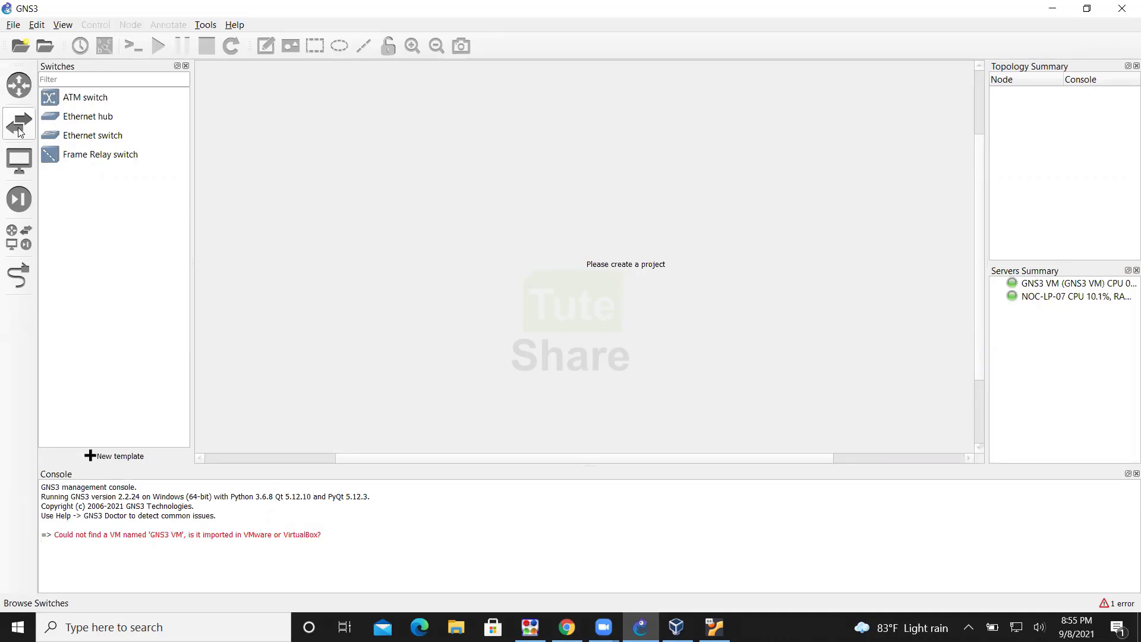
left_click(119, 456)
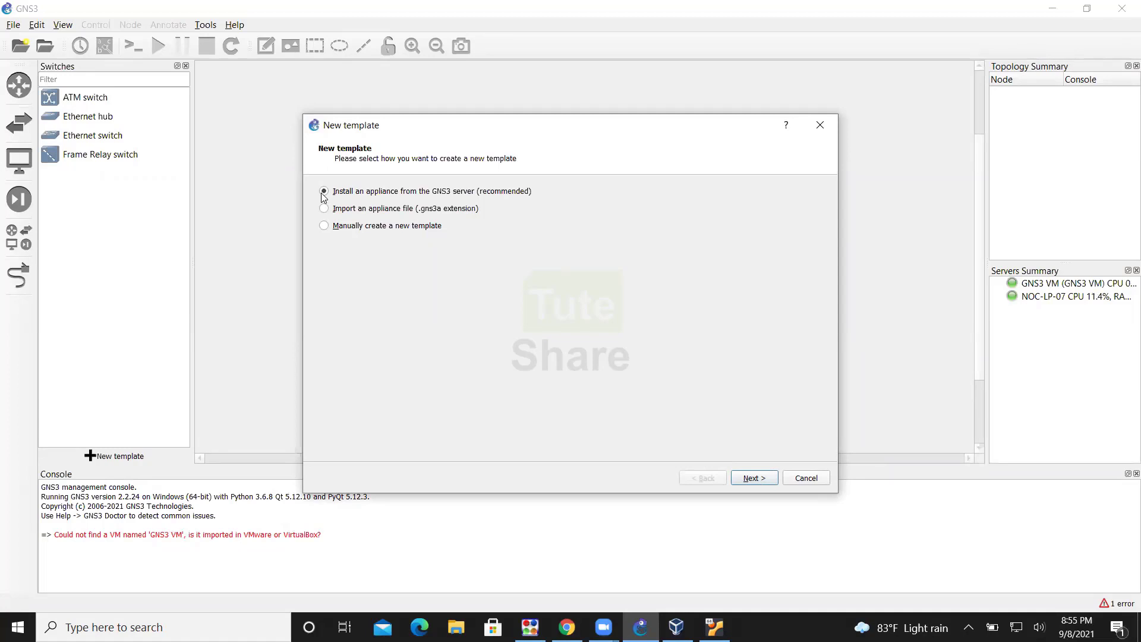
left_click(755, 478)
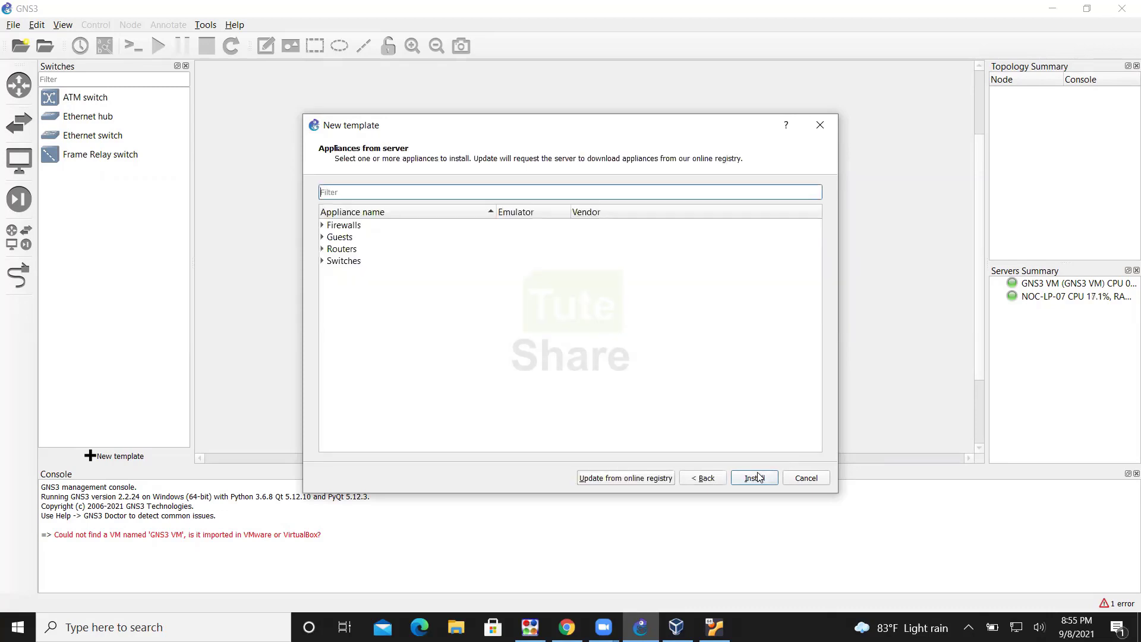
left_click(324, 262)
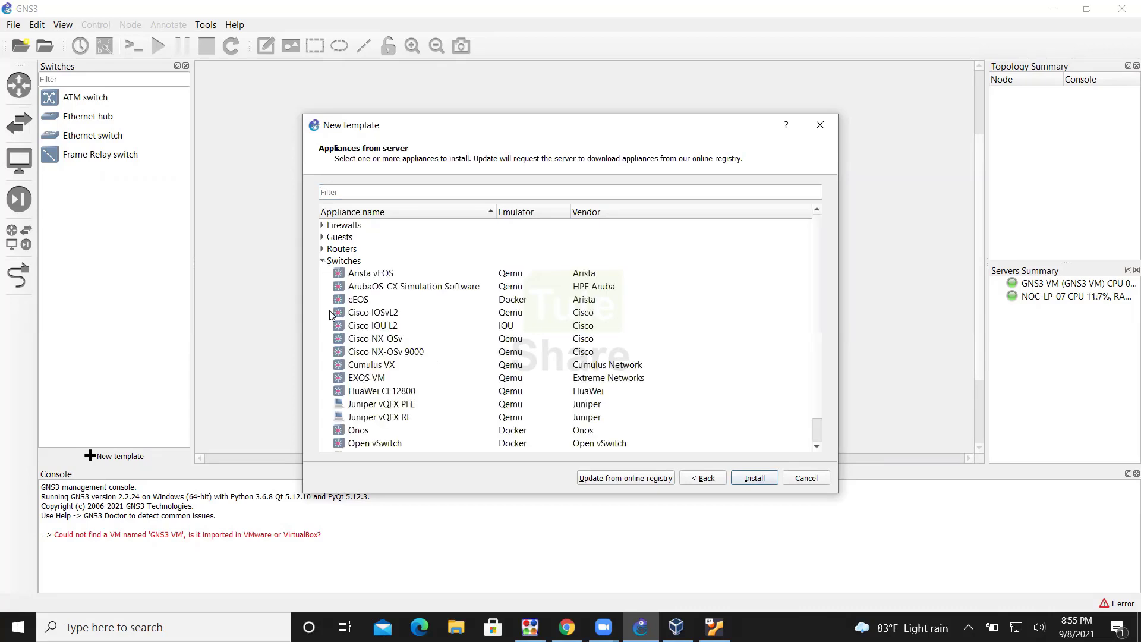
left_click(368, 331)
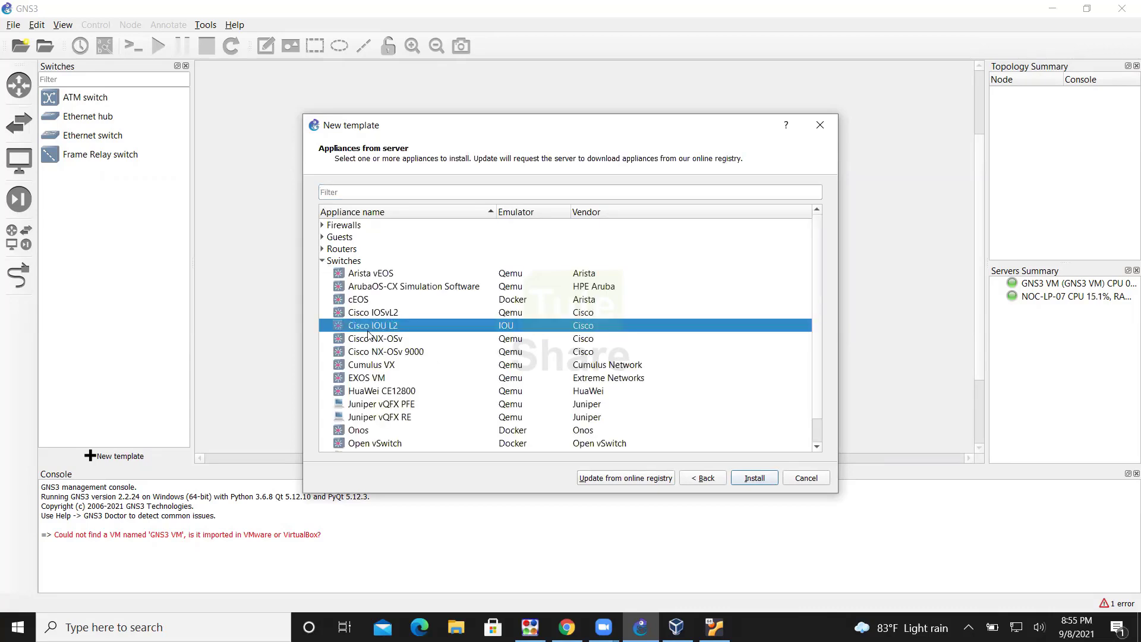
left_click(755, 478)
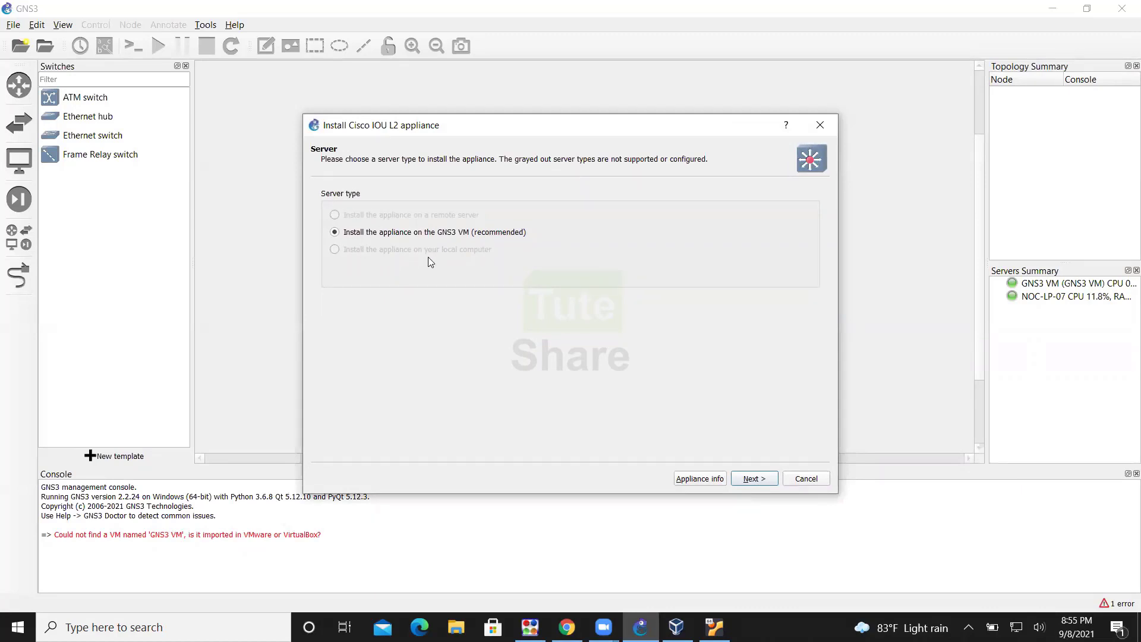
left_click(755, 479)
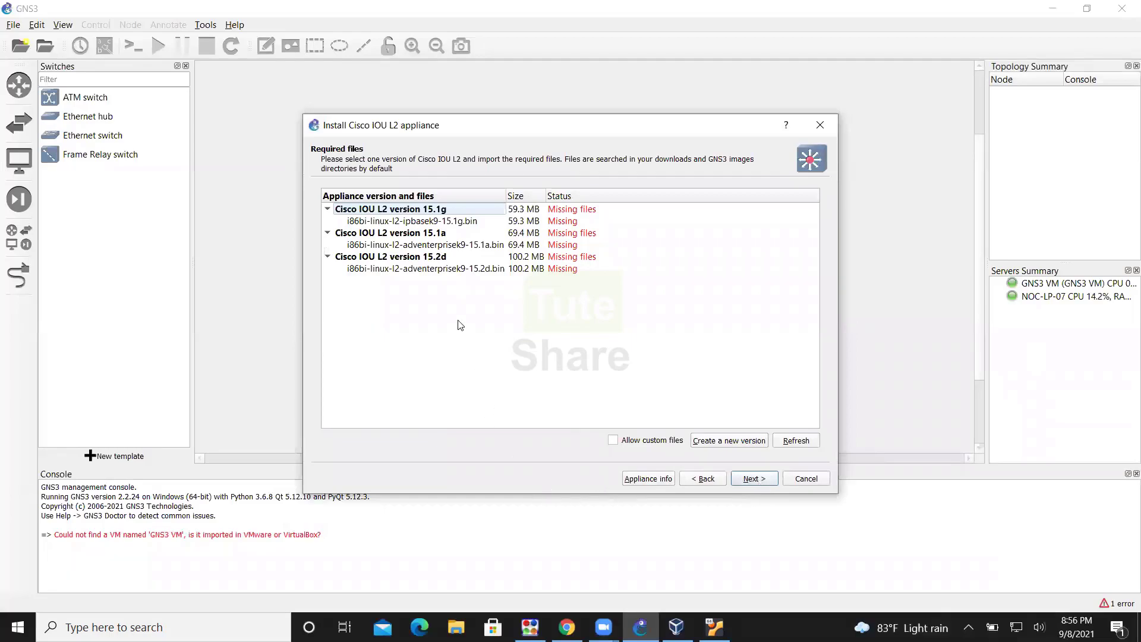
Create a new Cisco IOU L2 version named 15.2d-NP based on version 15.2d, keeping the suggested image filename
left_click(432, 259)
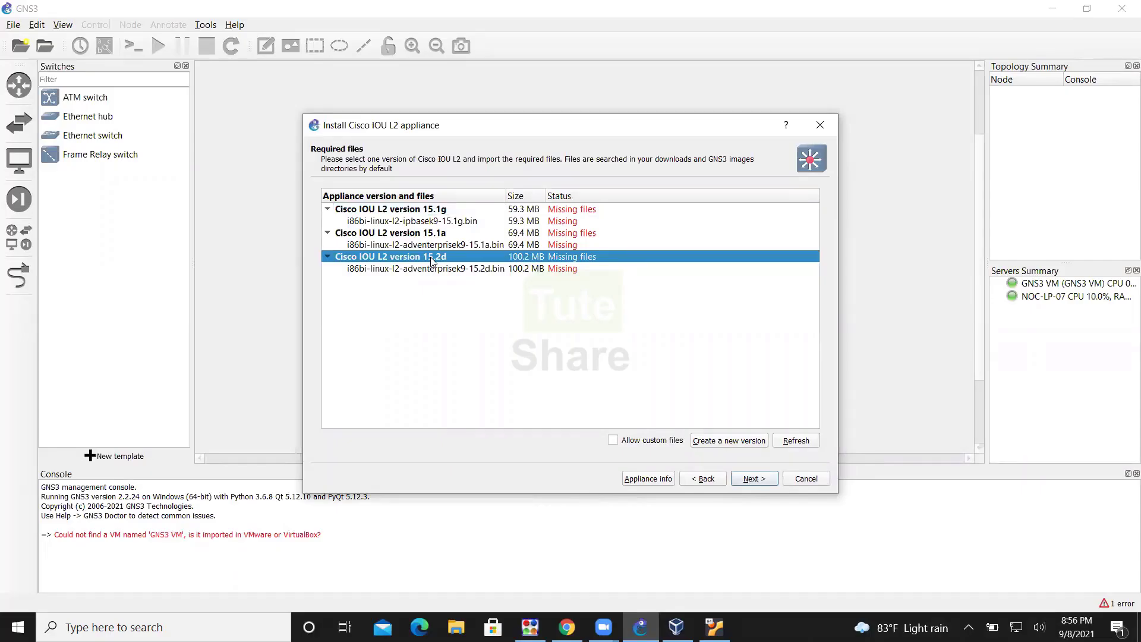
left_click(729, 440)
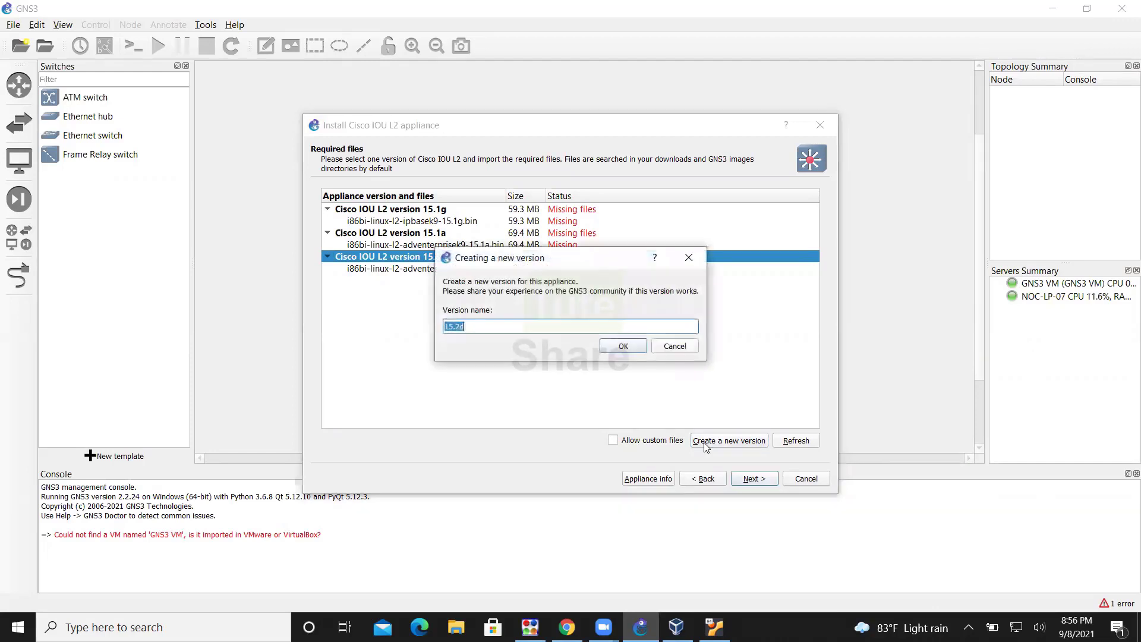
left_click(476, 331)
left_click(614, 348)
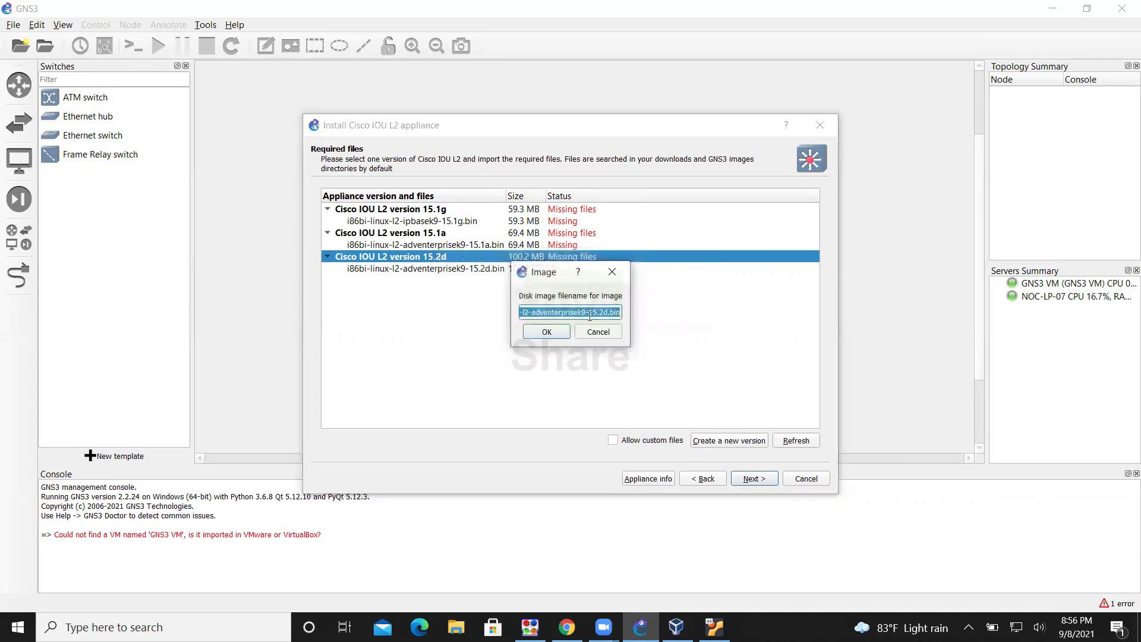
left_click(546, 333)
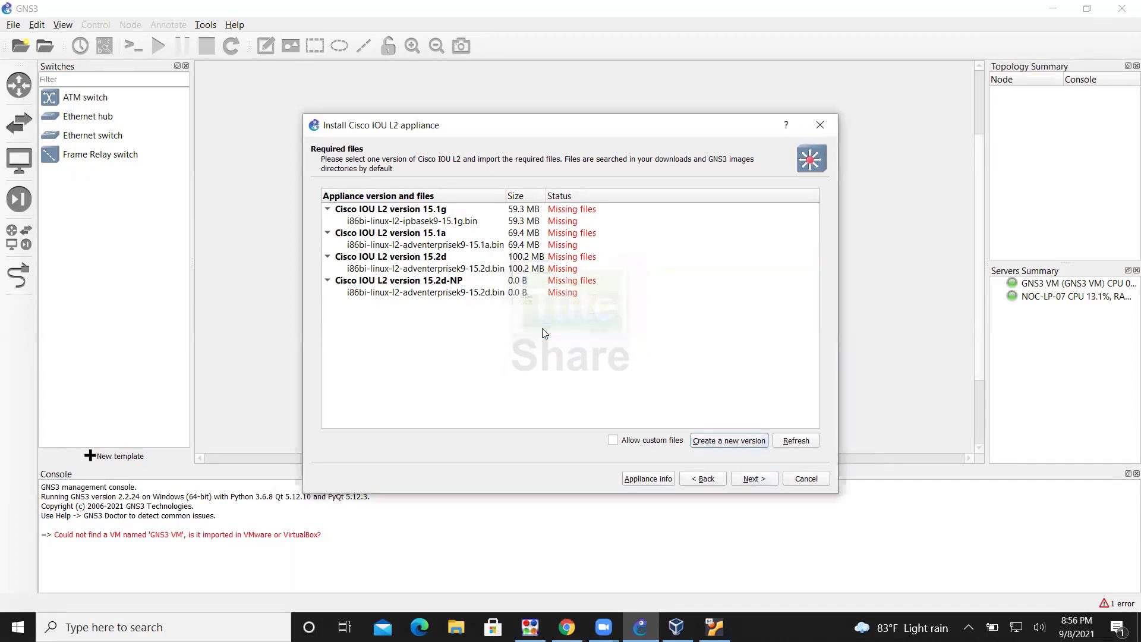
Import i86bi-linux-l2-adventerprisek9-15.2d.bin from Downloads\Cisco IOU L2 as the image for version 15.2d-NP
left_click(449, 282)
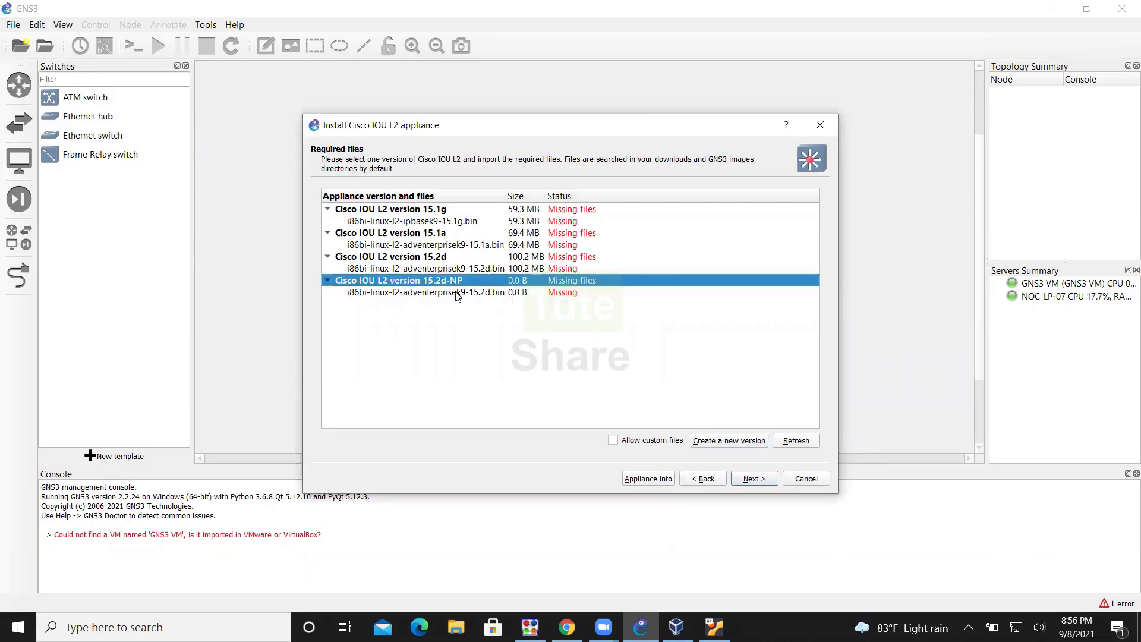
left_click(456, 292)
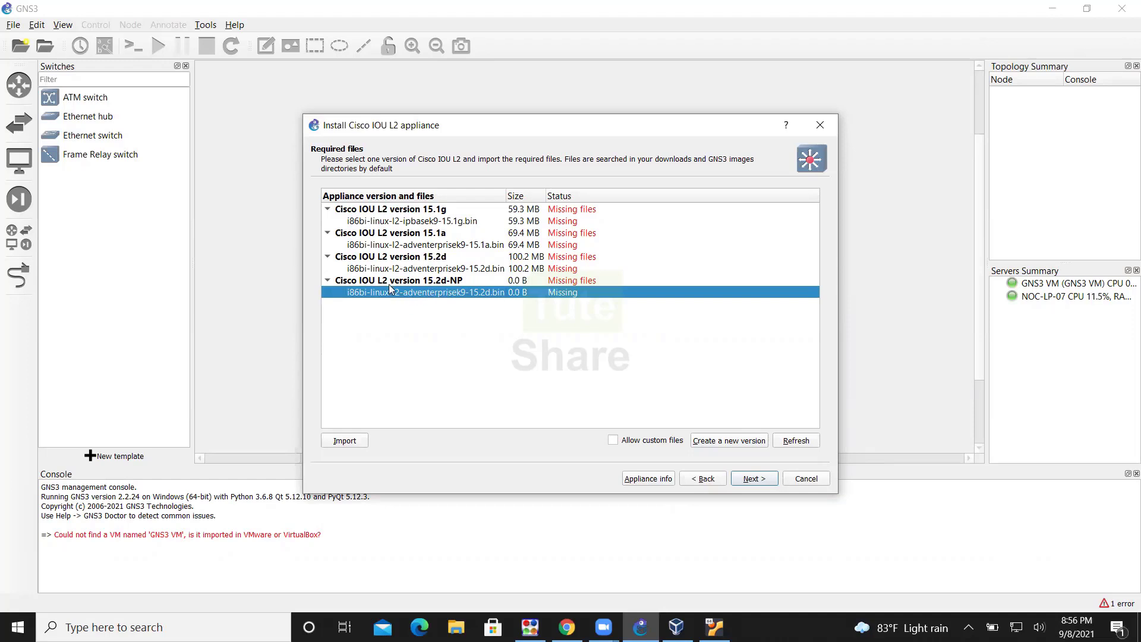
left_click(339, 440)
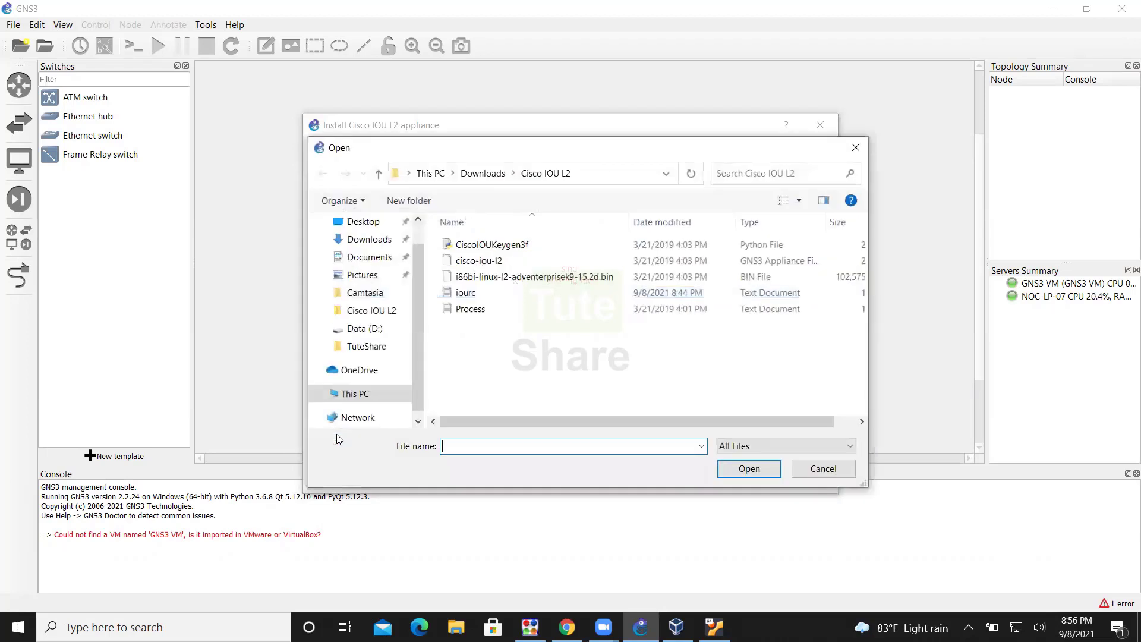
left_click(545, 278)
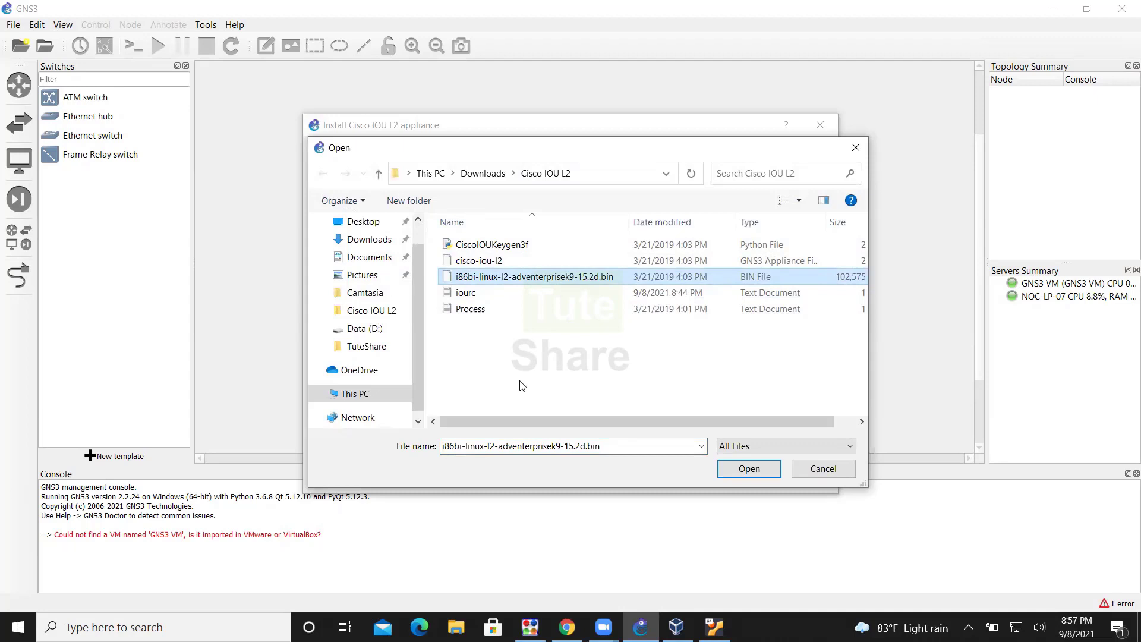
left_click(756, 471)
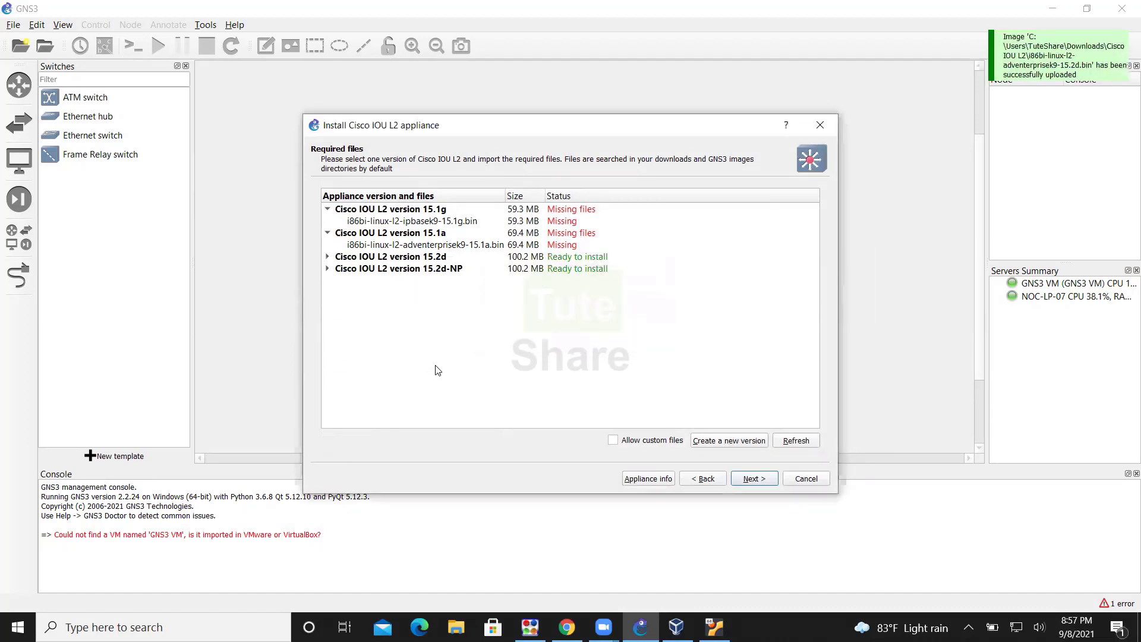
Install Cisco IOU L2 version 15.2d-NP, finish the appliance wizard, and select the new template among the switches
left_click(585, 273)
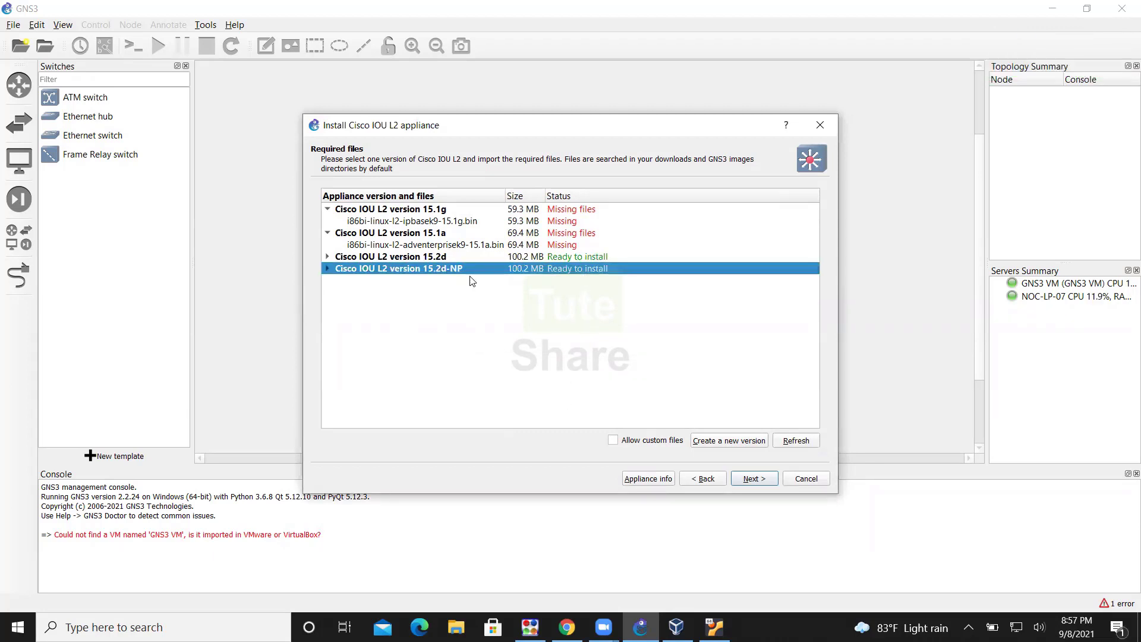
left_click(749, 484)
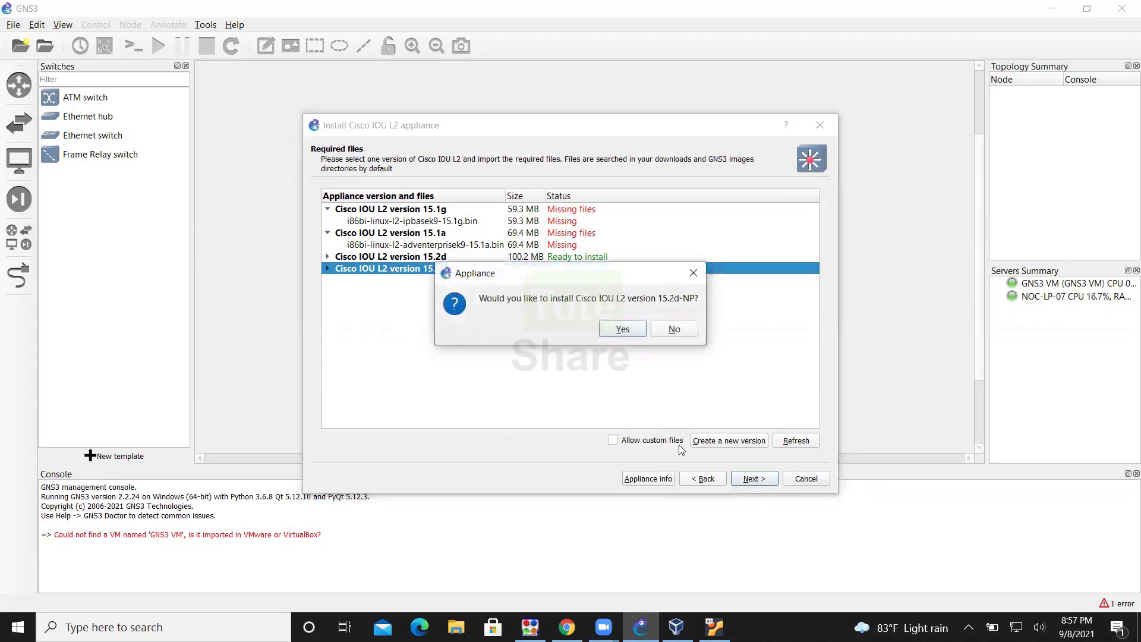
left_click(622, 329)
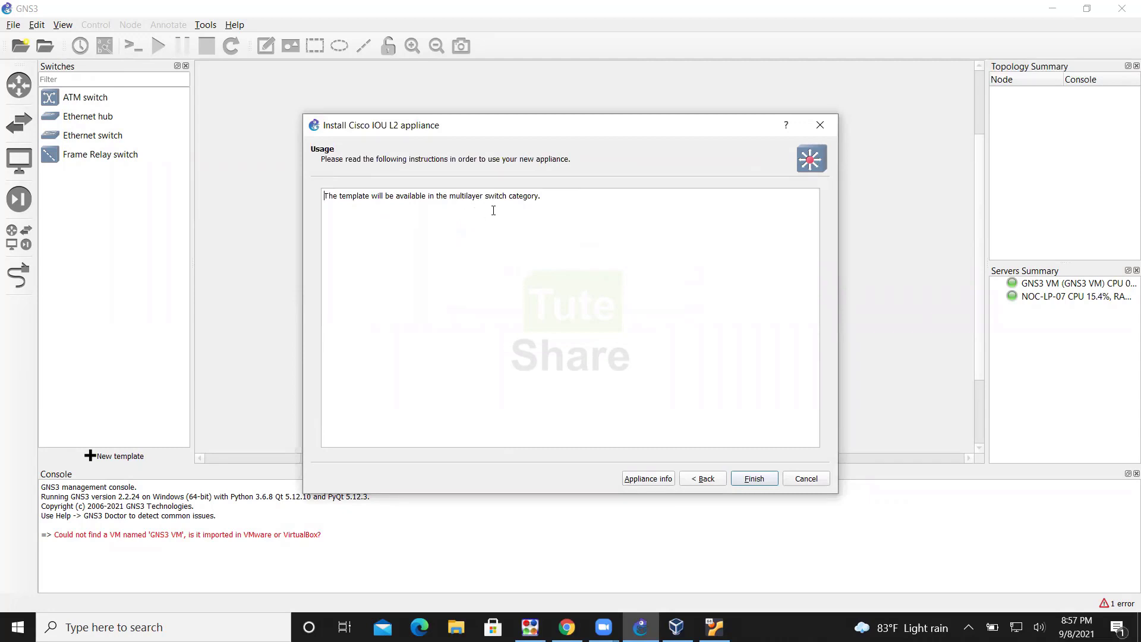
left_click(760, 485)
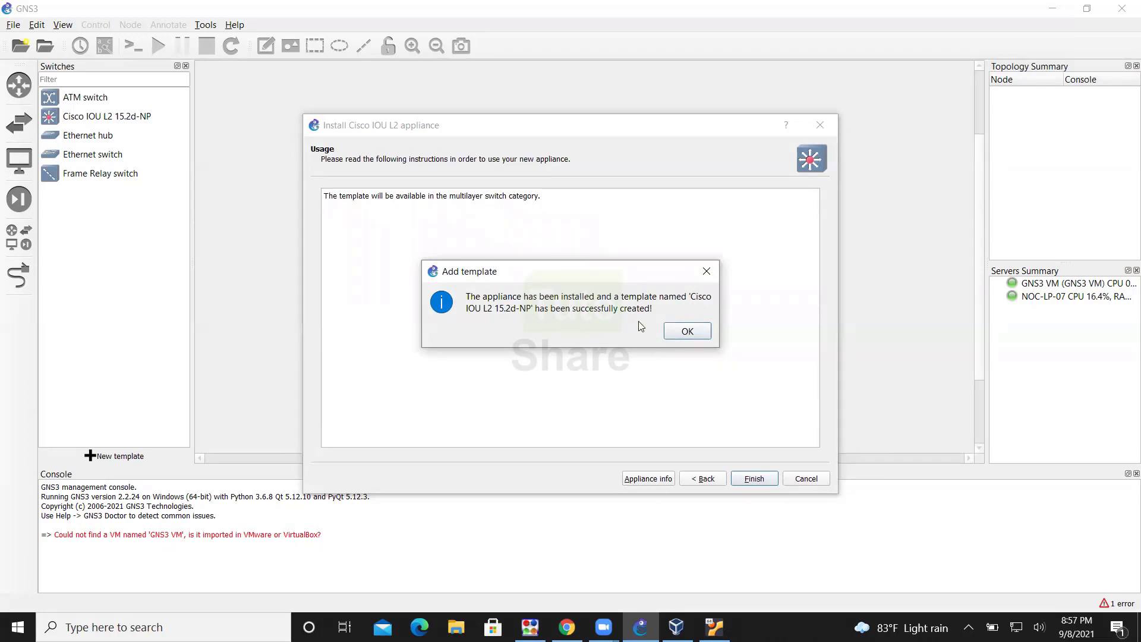
left_click(673, 329)
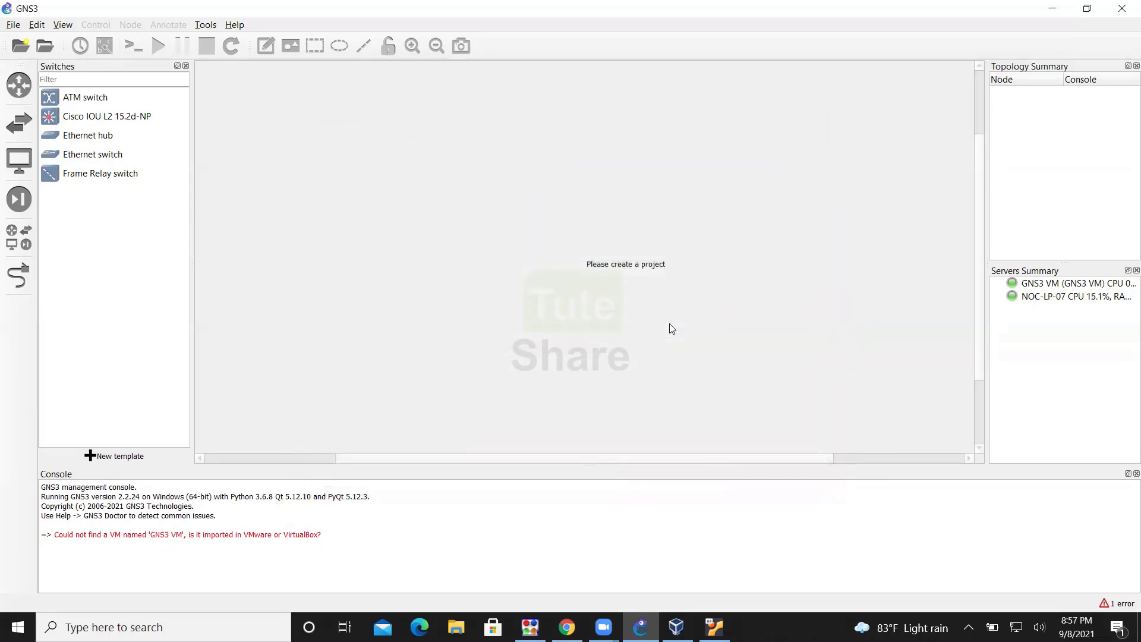
left_click(103, 119)
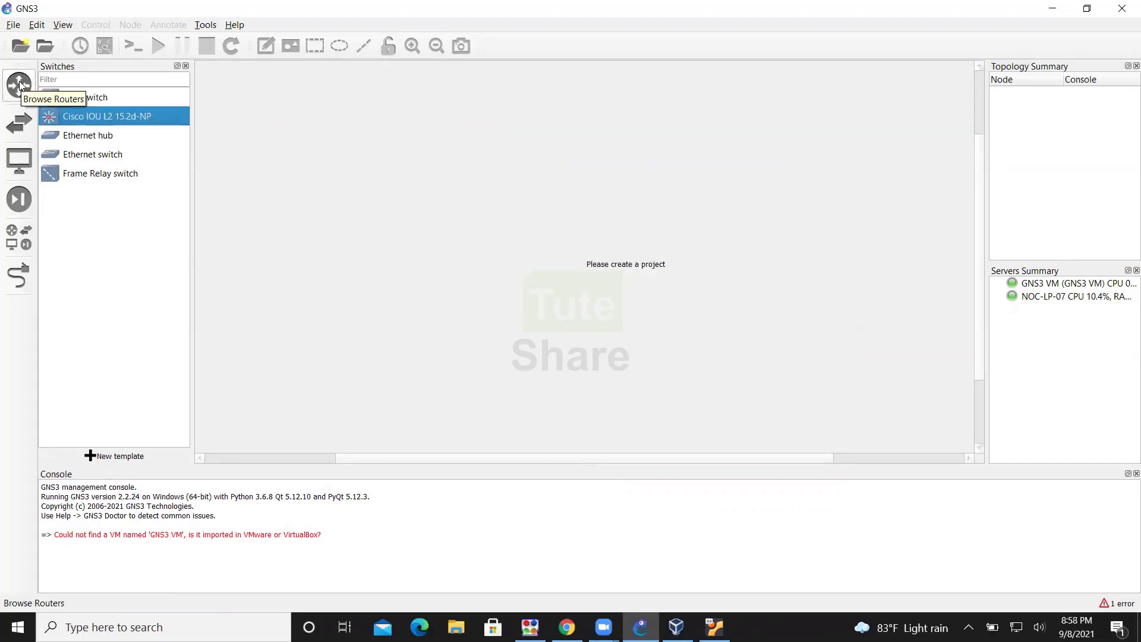
Browse the routers and start a new template from the server's Cisco IOU L3 appliance, installed on the GNS3 VM
left_click(20, 85)
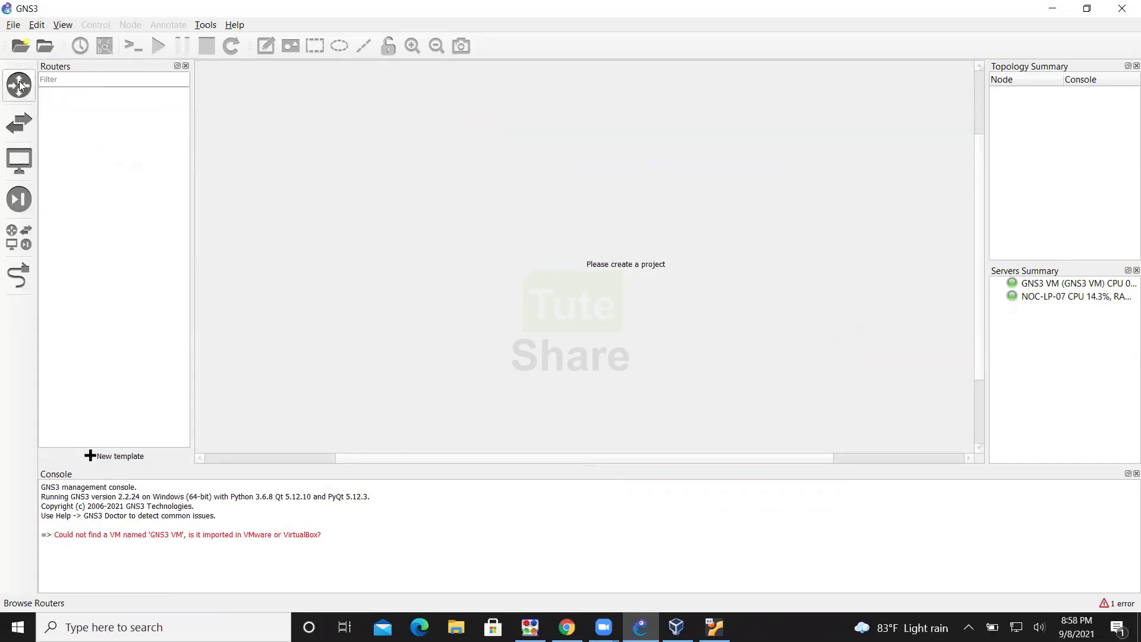
left_click(20, 85)
left_click(20, 85)
left_click(20, 89)
left_click(21, 89)
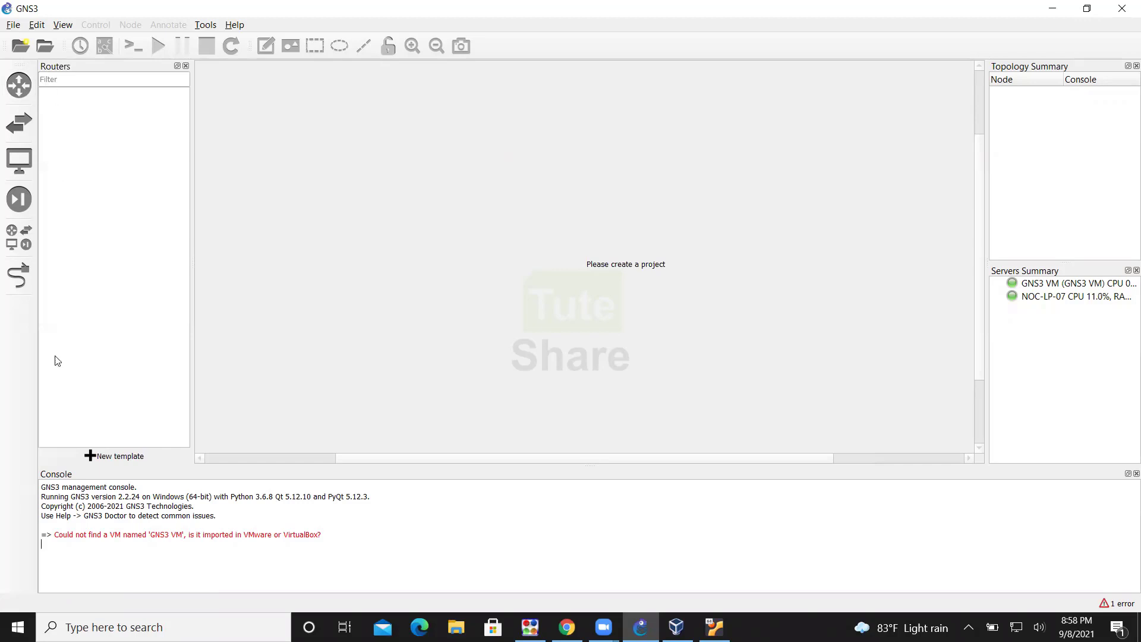
left_click(119, 458)
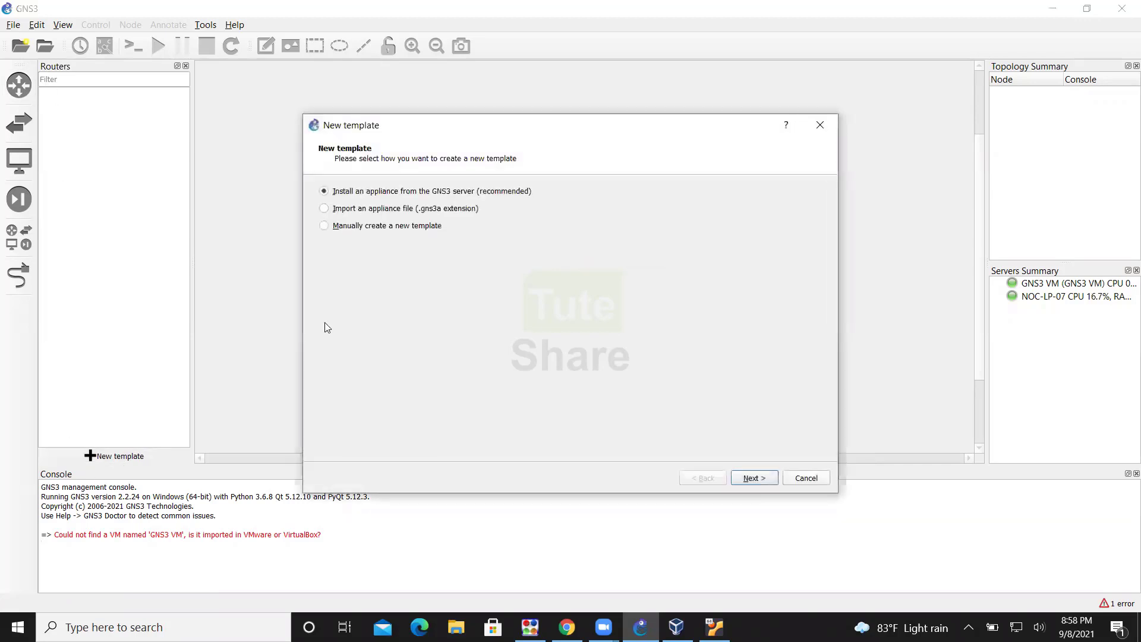
left_click(754, 479)
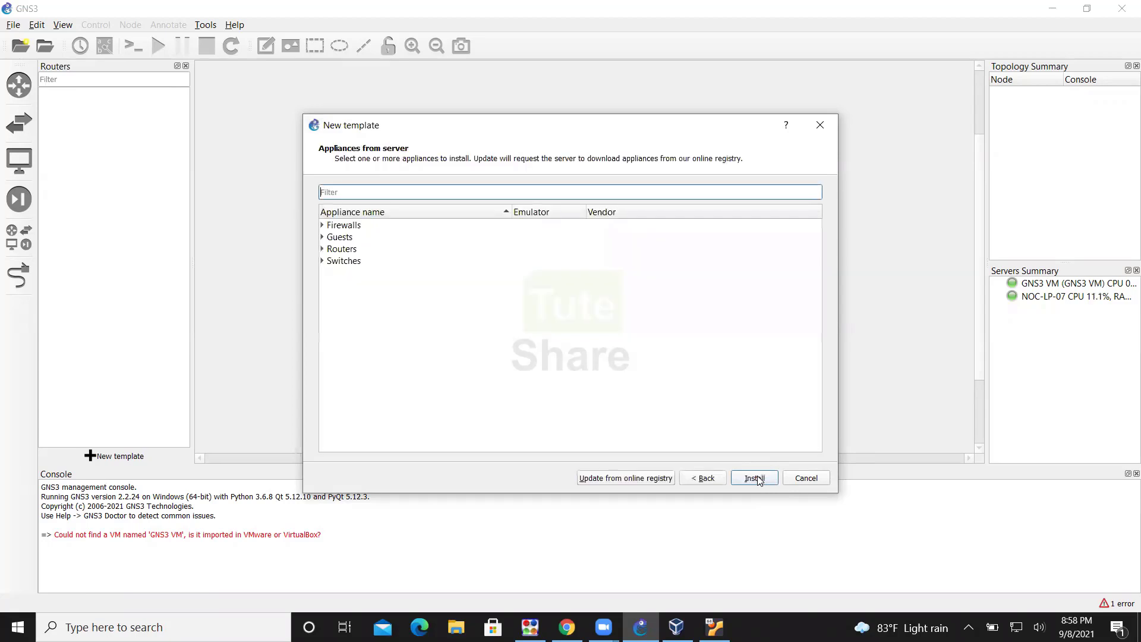
left_click(323, 249)
scroll(357, 402, "down", 4)
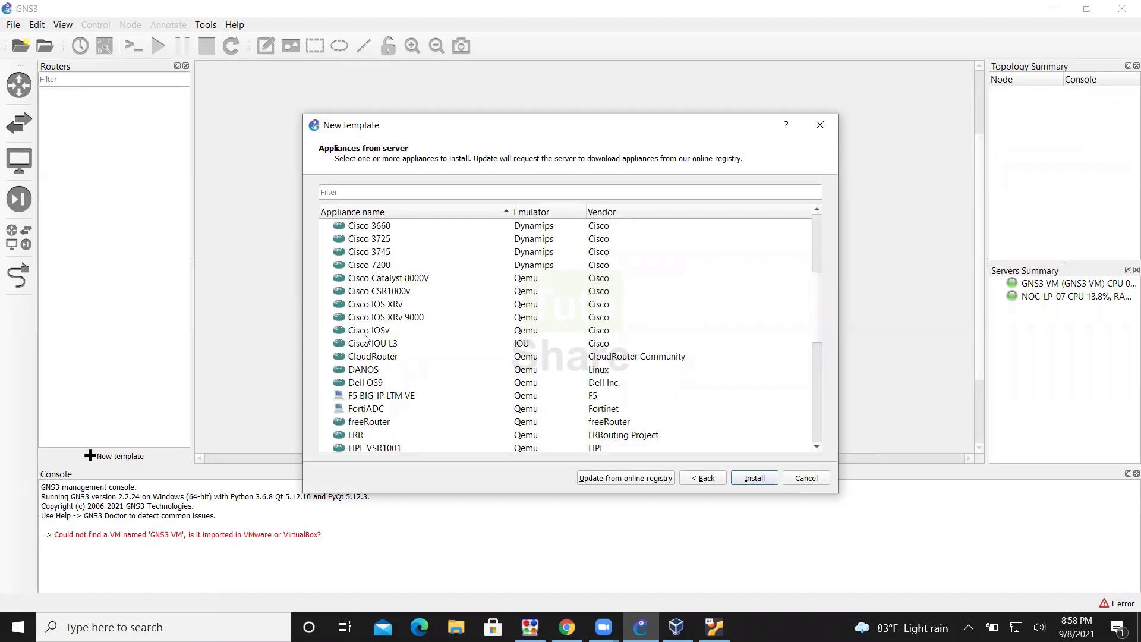
left_click(367, 344)
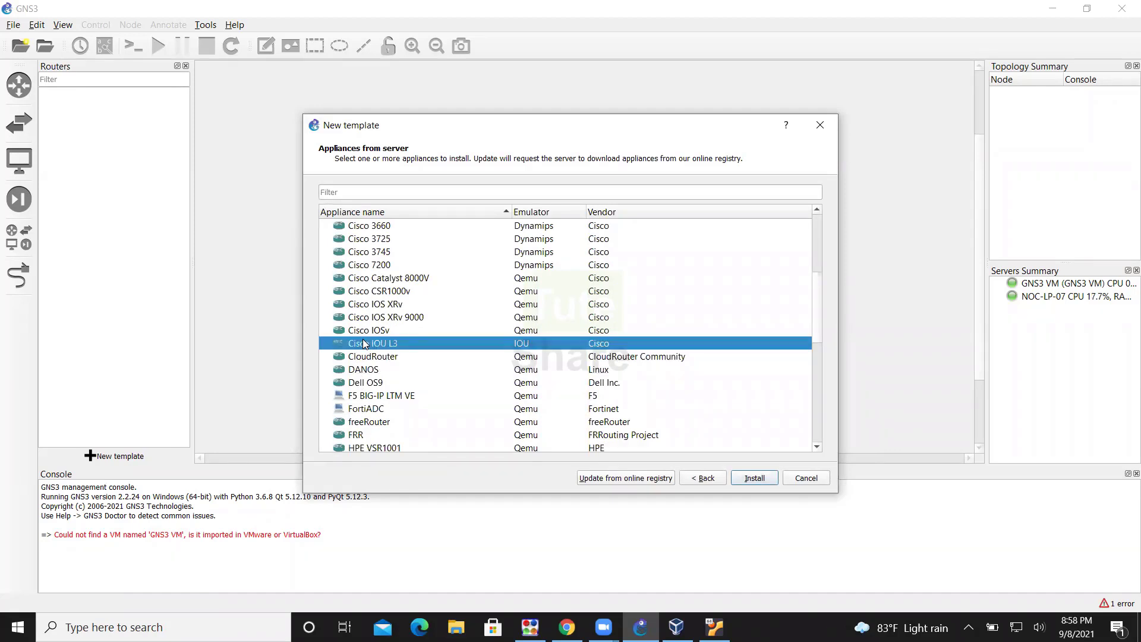
left_click(754, 479)
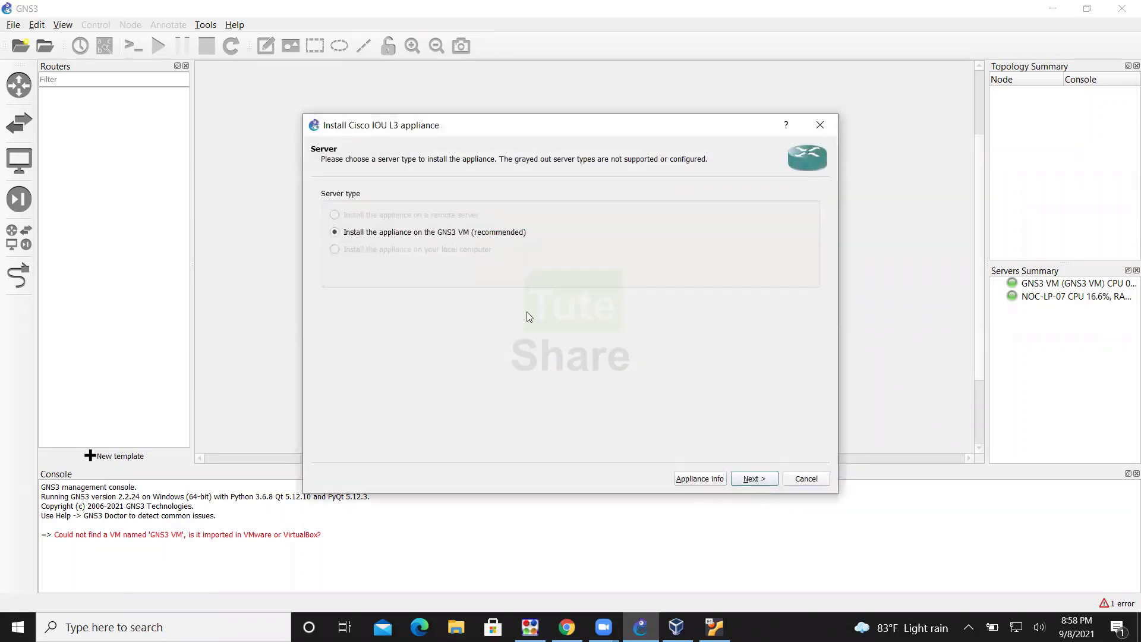
left_click(750, 480)
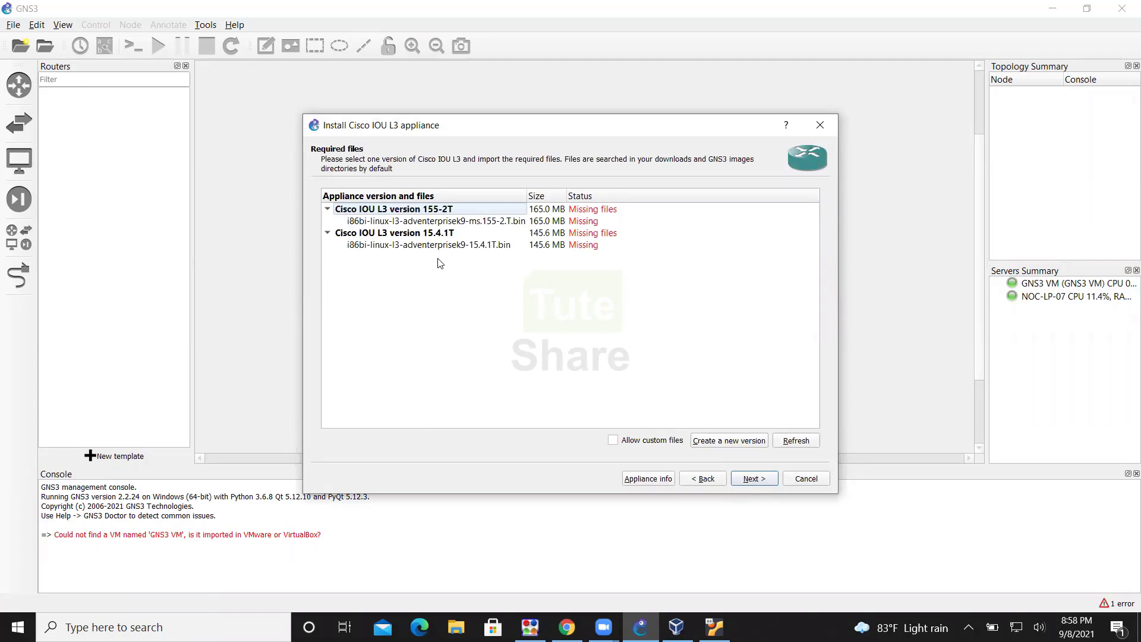
Create a new Cisco IOU L3 version named 155-2T-NP based on version 155-2T, keeping the suggested image filename
left_click(419, 209)
left_click(737, 442)
left_click(516, 321)
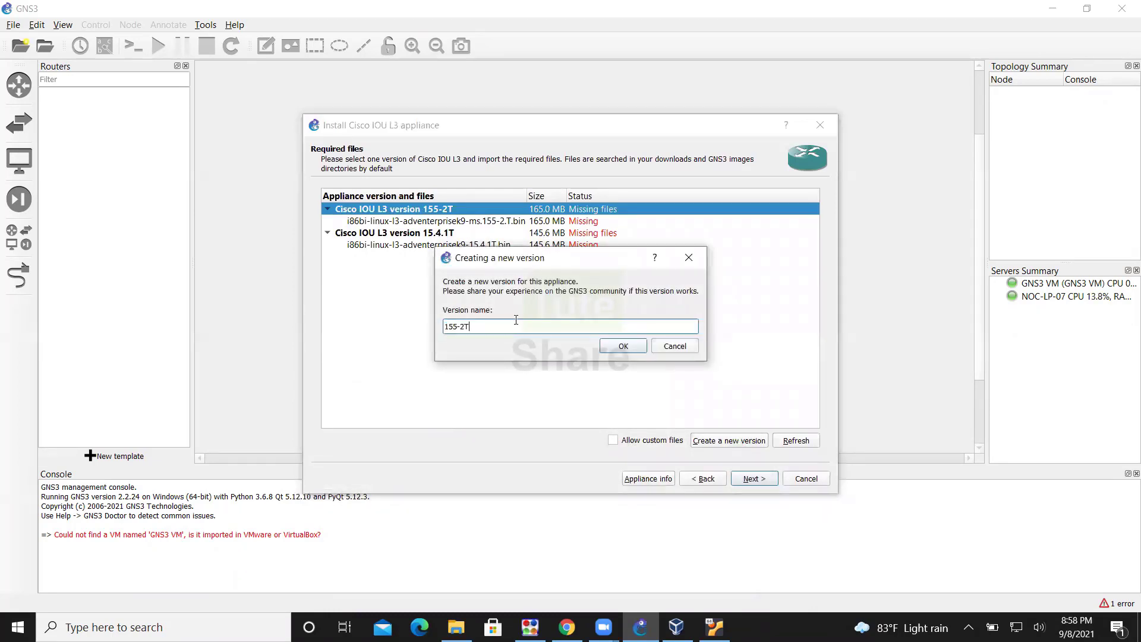
type("-NP")
left_click(633, 348)
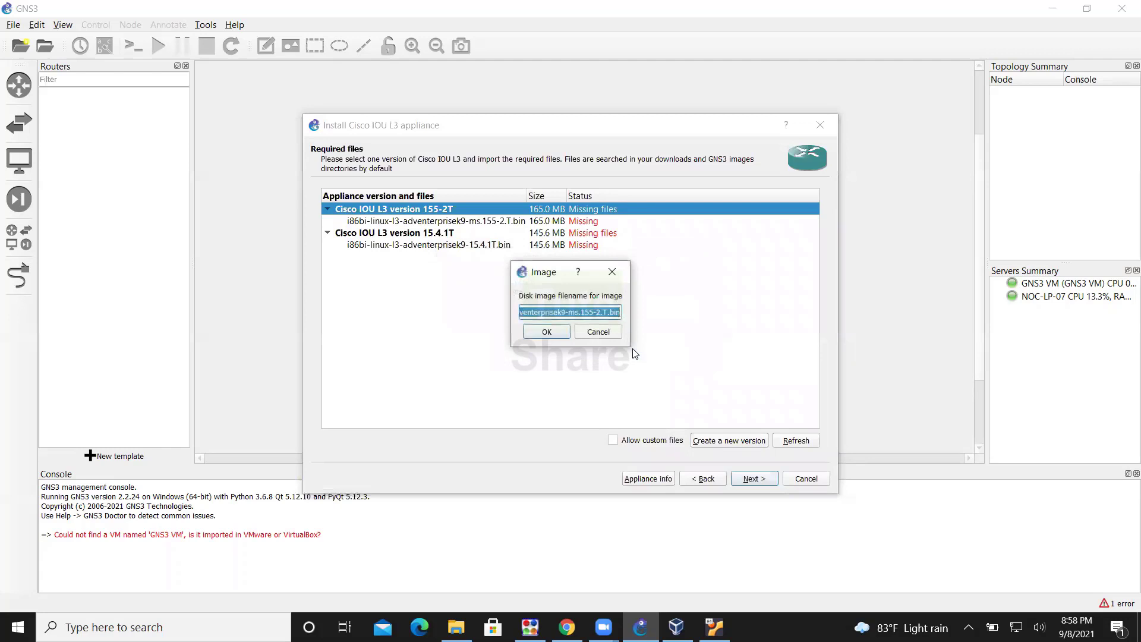
left_click(559, 335)
Import i86bi_linux-adventerprisek9-ms.155-2.T.bin from Downloads\Cisco IOU L3 as the image for version 155-2T-NP
left_click(433, 271)
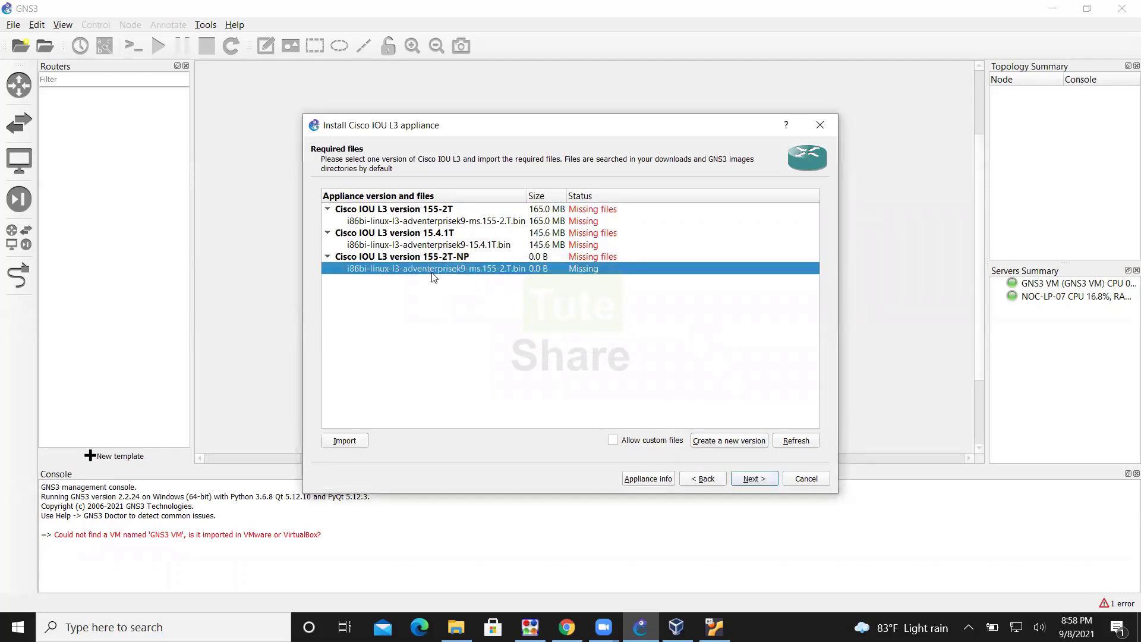
left_click(345, 441)
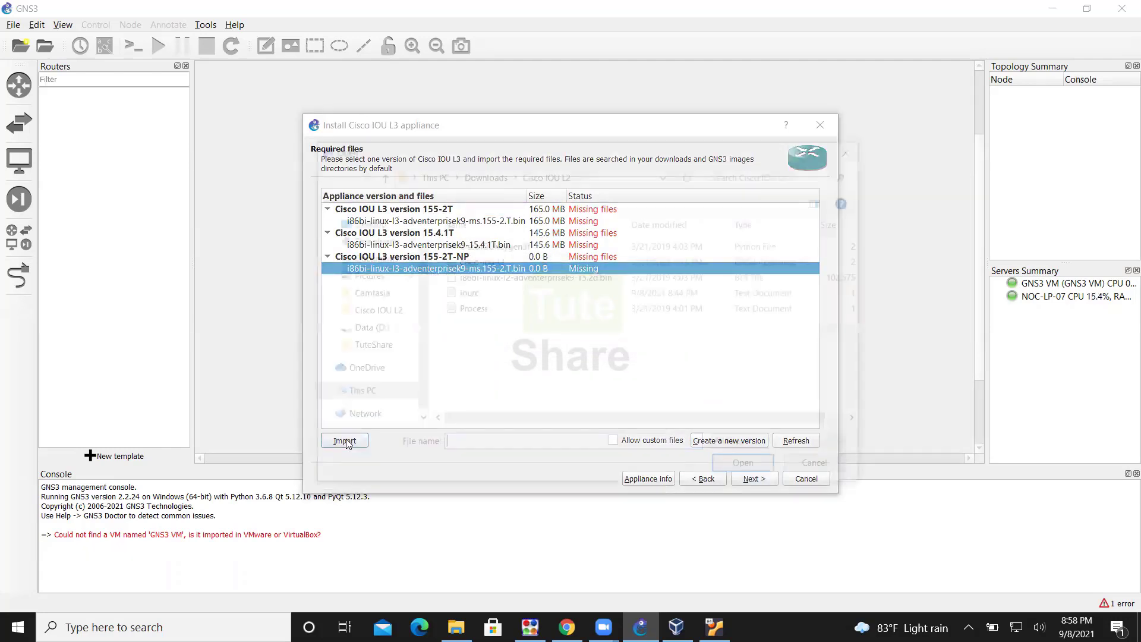
left_click(483, 173)
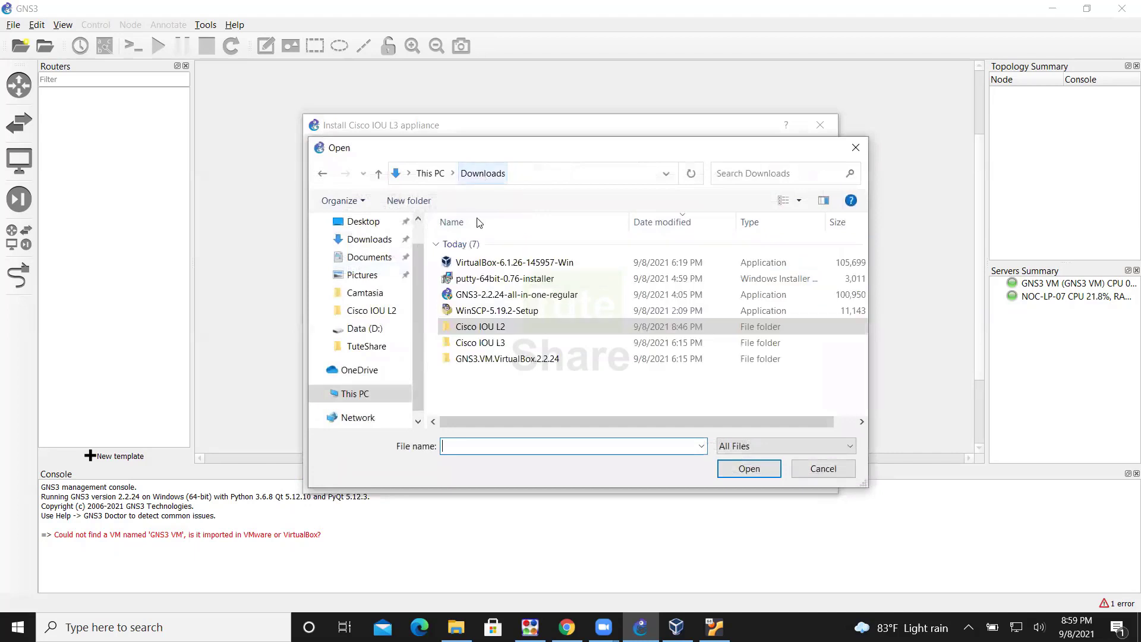
left_click(474, 341)
double_click(473, 342)
double_click(517, 277)
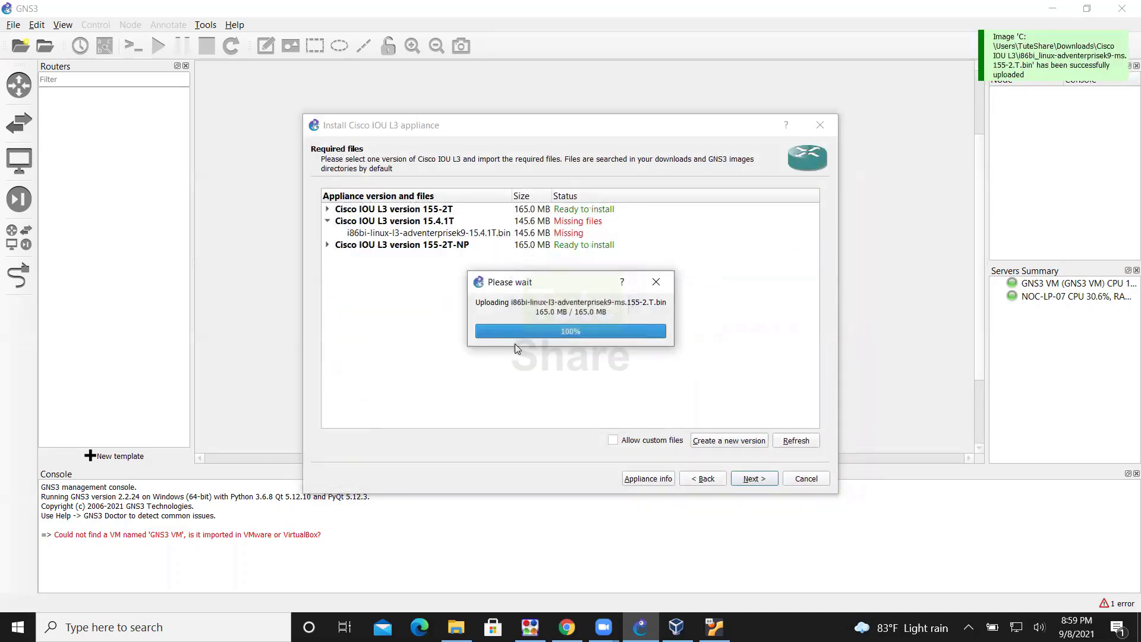
Install Cisco IOU L3 version 155-2T-NP and finish the appliance wizard
left_click(455, 246)
left_click(743, 479)
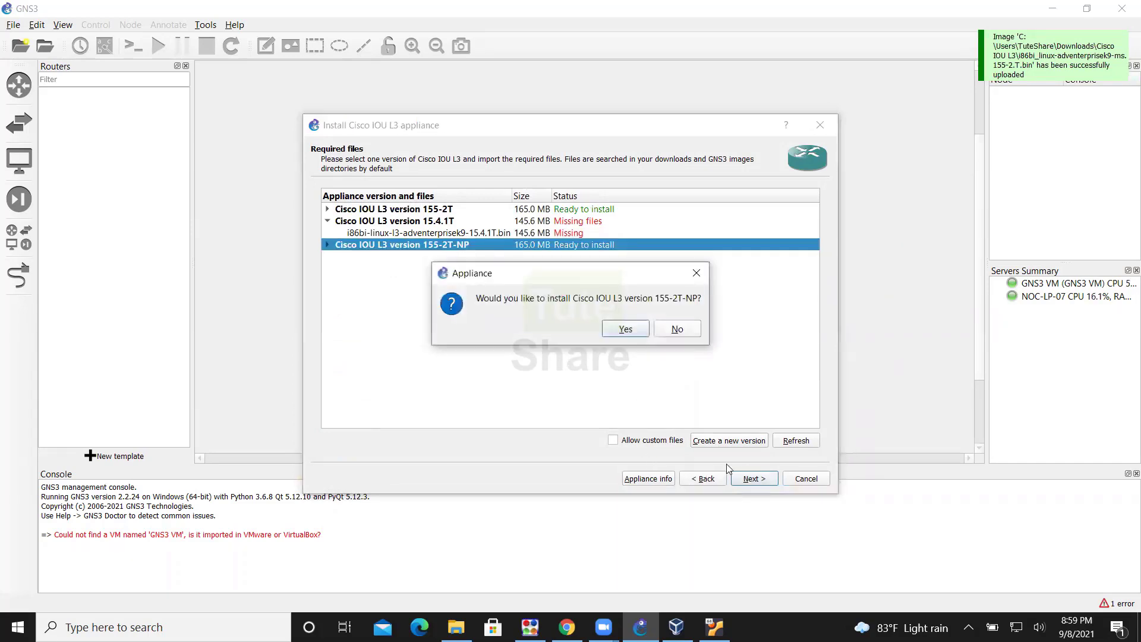
left_click(624, 329)
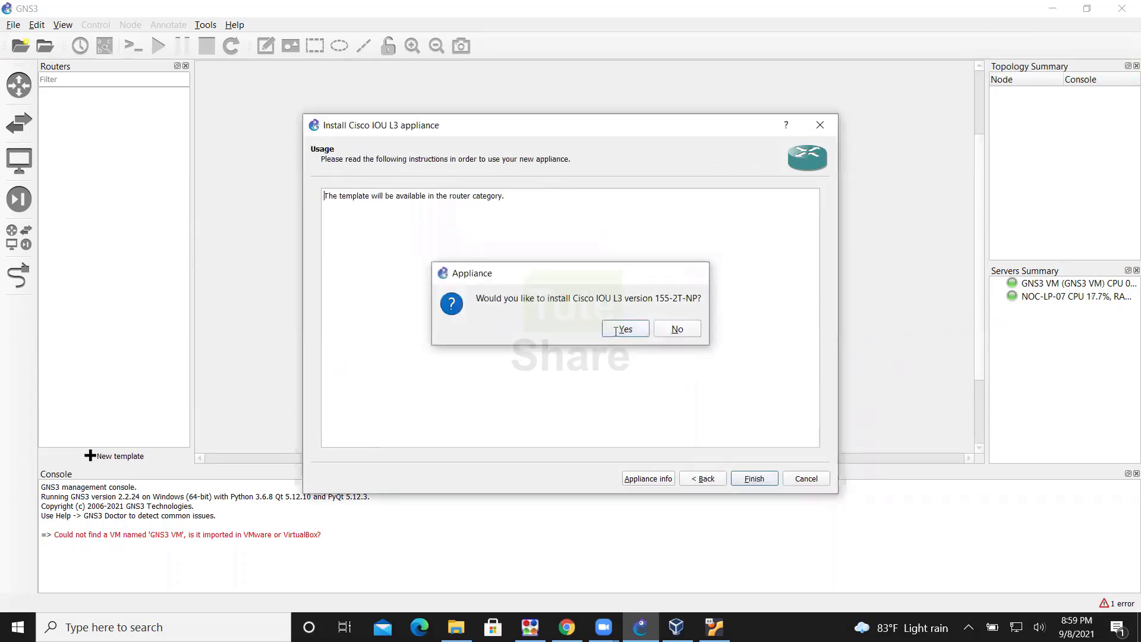
left_click(743, 478)
left_click(684, 331)
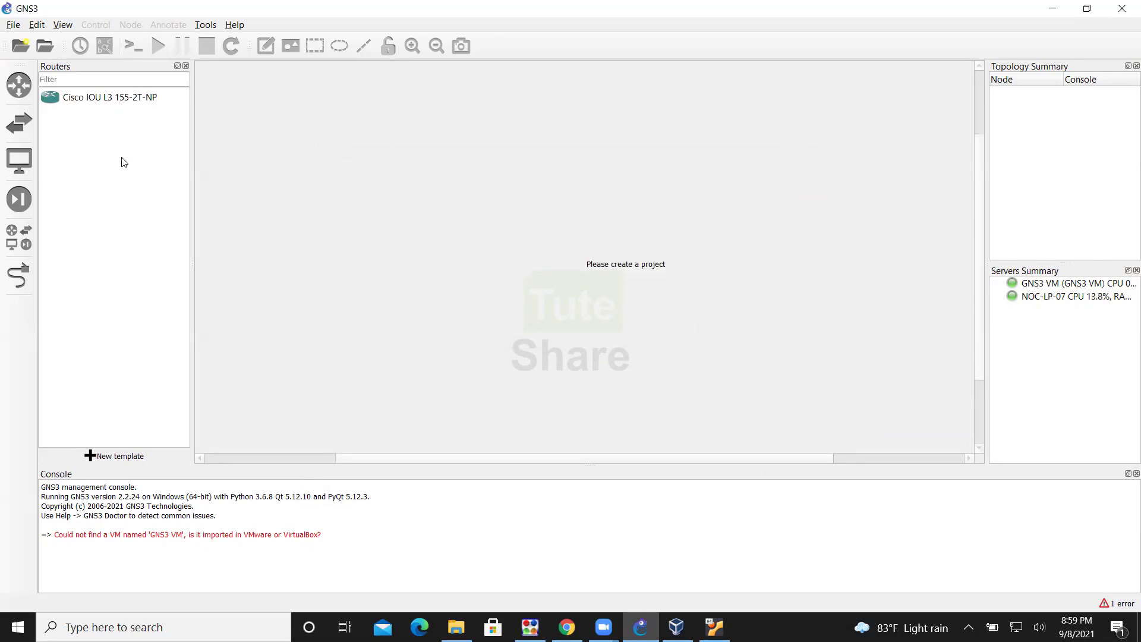
Show the list of switches and create a new blank project named CCNP-Temp in the default location
left_click(19, 123)
left_click(13, 25)
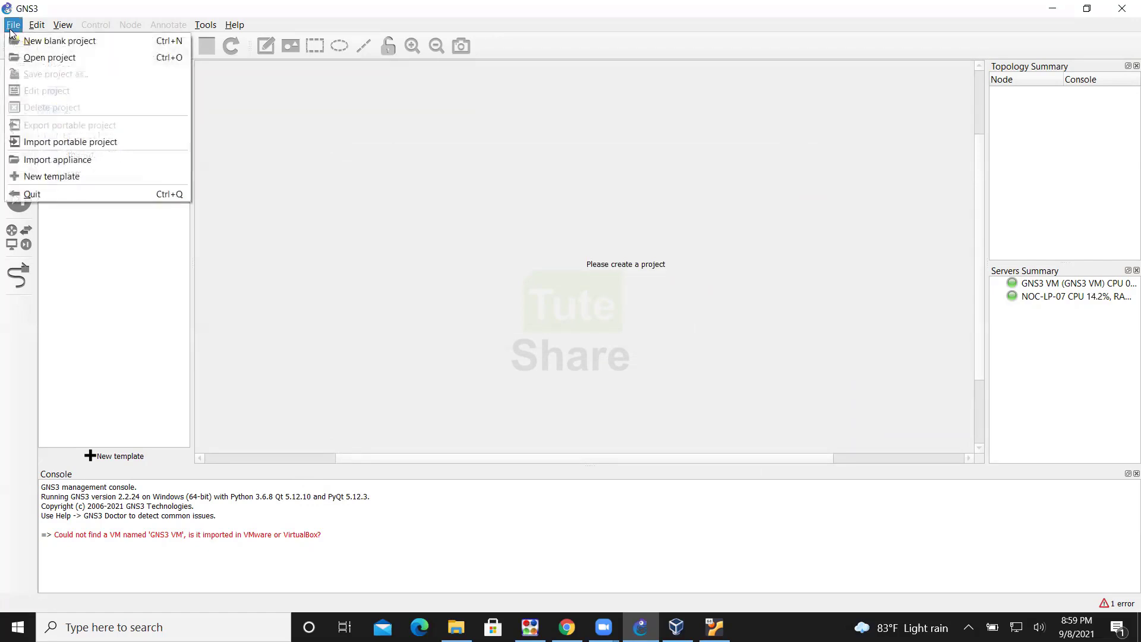
left_click(52, 41)
left_click(418, 263)
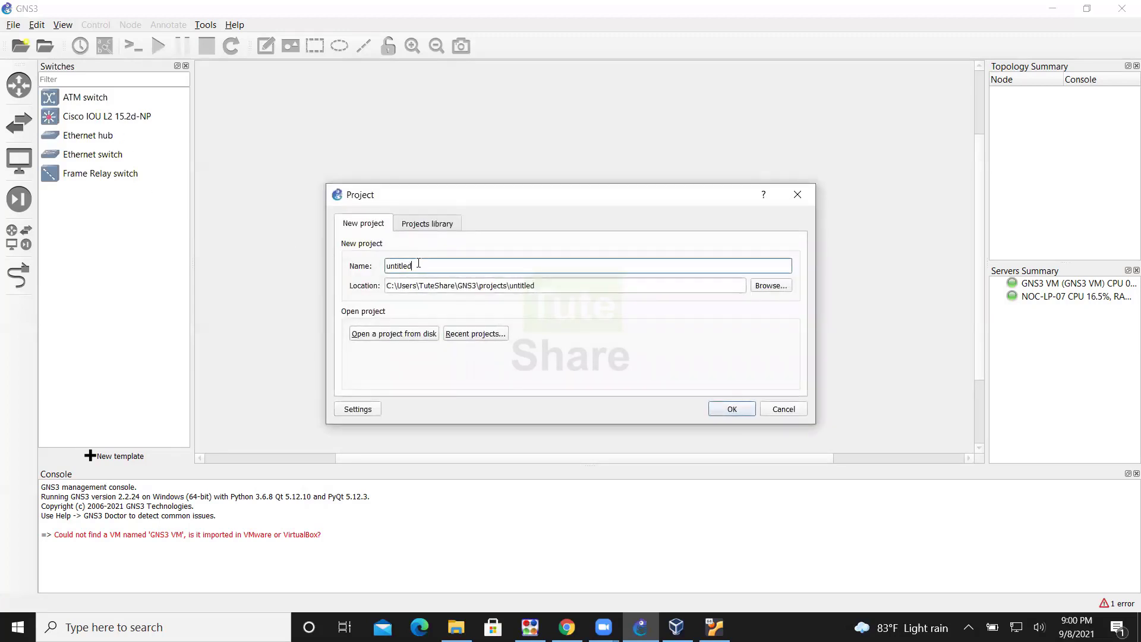
double_click(419, 263)
type("CCNP-Temp")
left_click(732, 409)
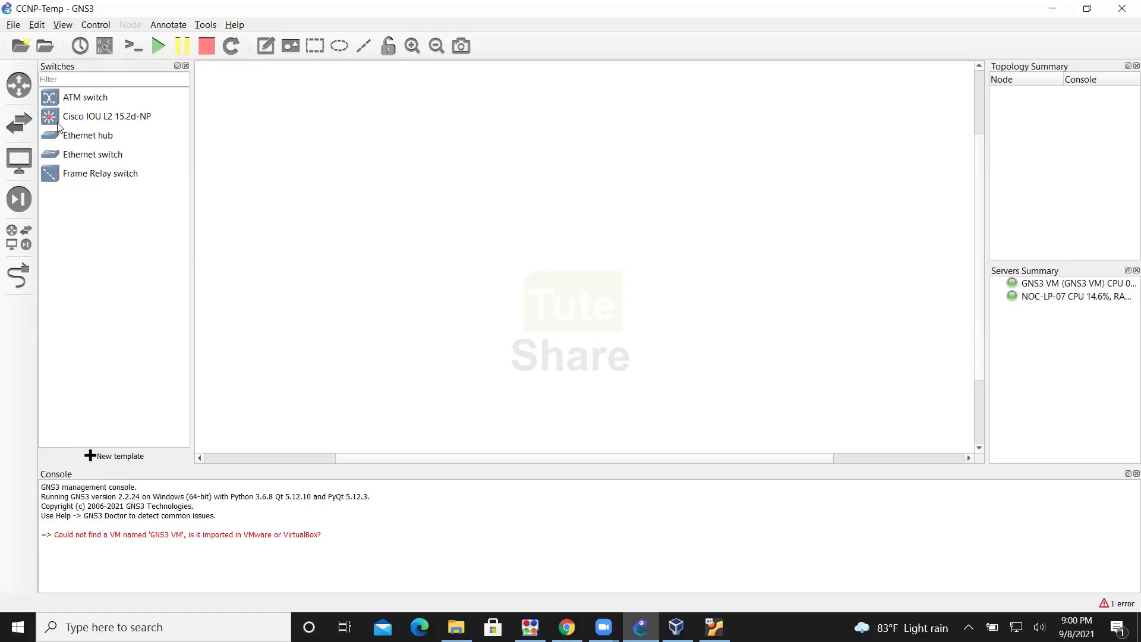
Place two Cisco IOU L2 15.2d-NP switches side by side in the workspace
left_click_drag(58, 124, 459, 249)
left_click_drag(52, 122, 677, 255)
left_click(631, 356)
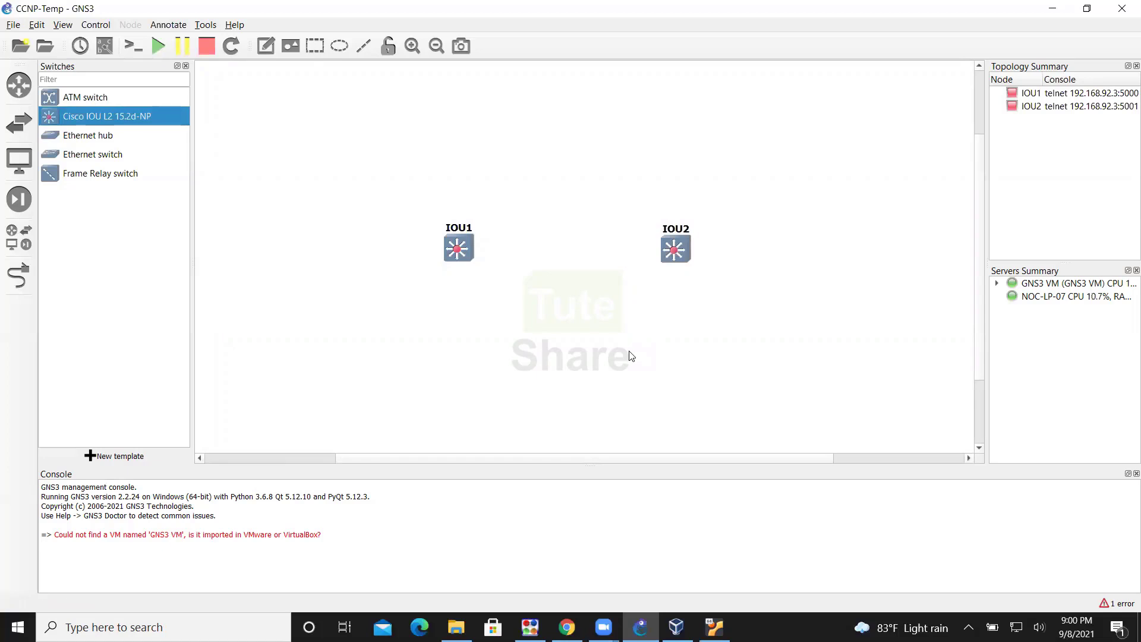
Link Ethernet0/0 of IOU1 to Ethernet0/1 of IOU2
left_click(18, 275)
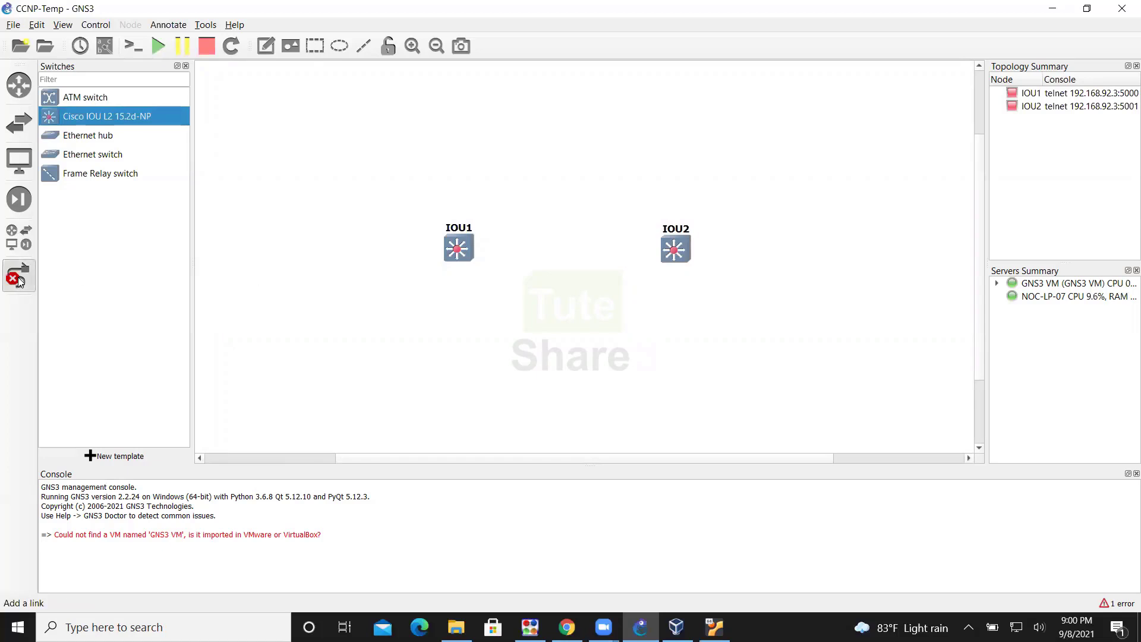
left_click(463, 253)
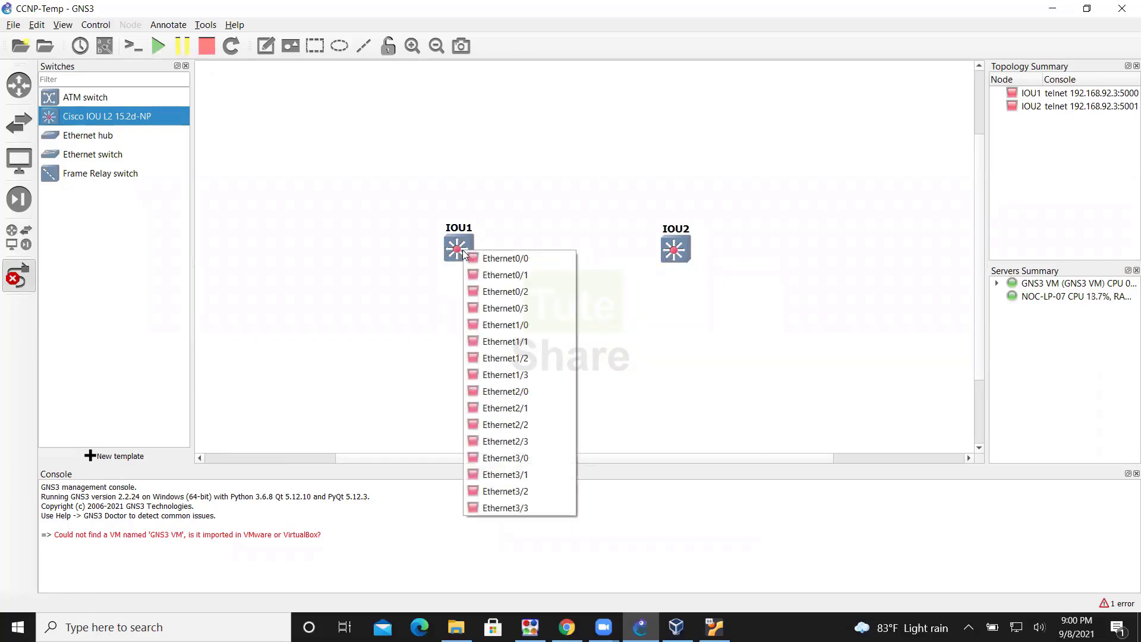
left_click(499, 262)
left_click(677, 256)
left_click(705, 269)
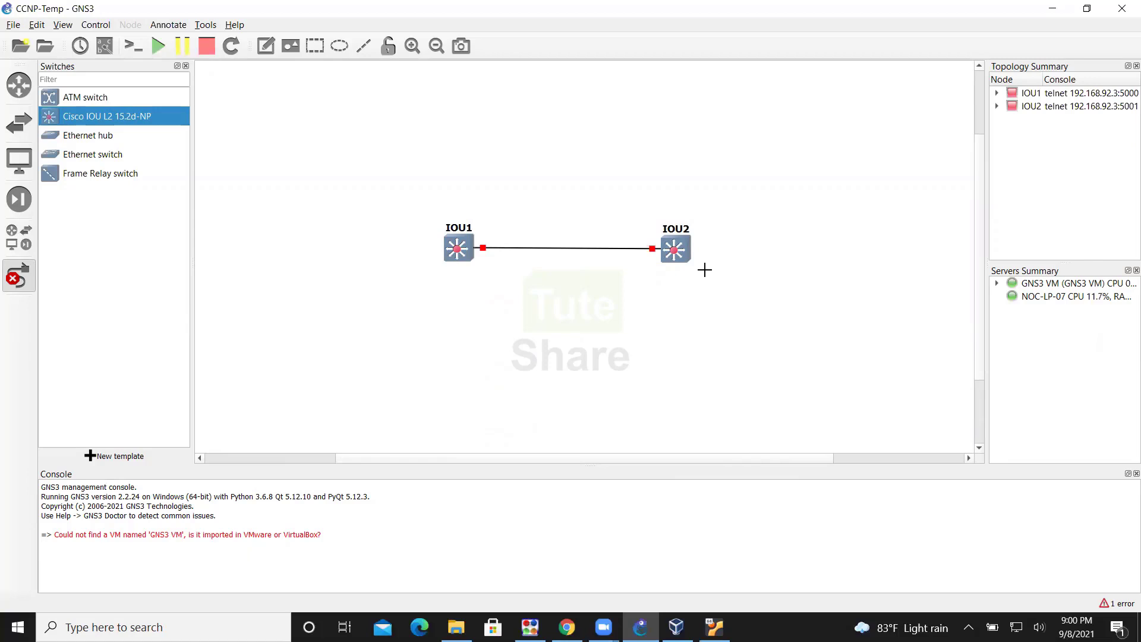
Start all devices in the project and try to open a console to all of them
left_click(156, 47)
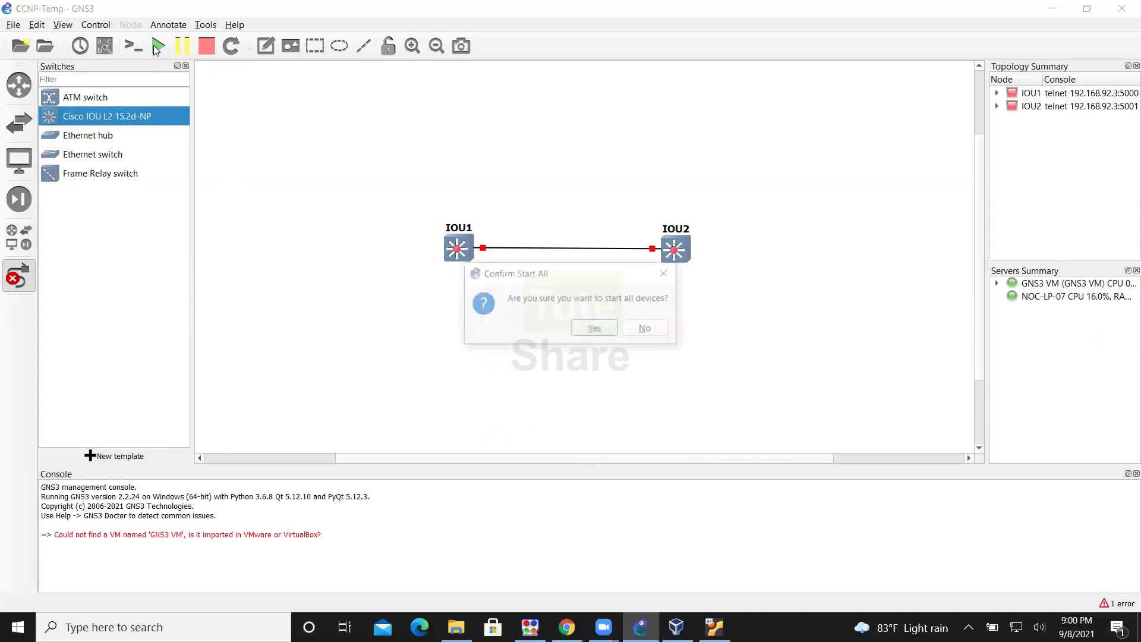
left_click(595, 327)
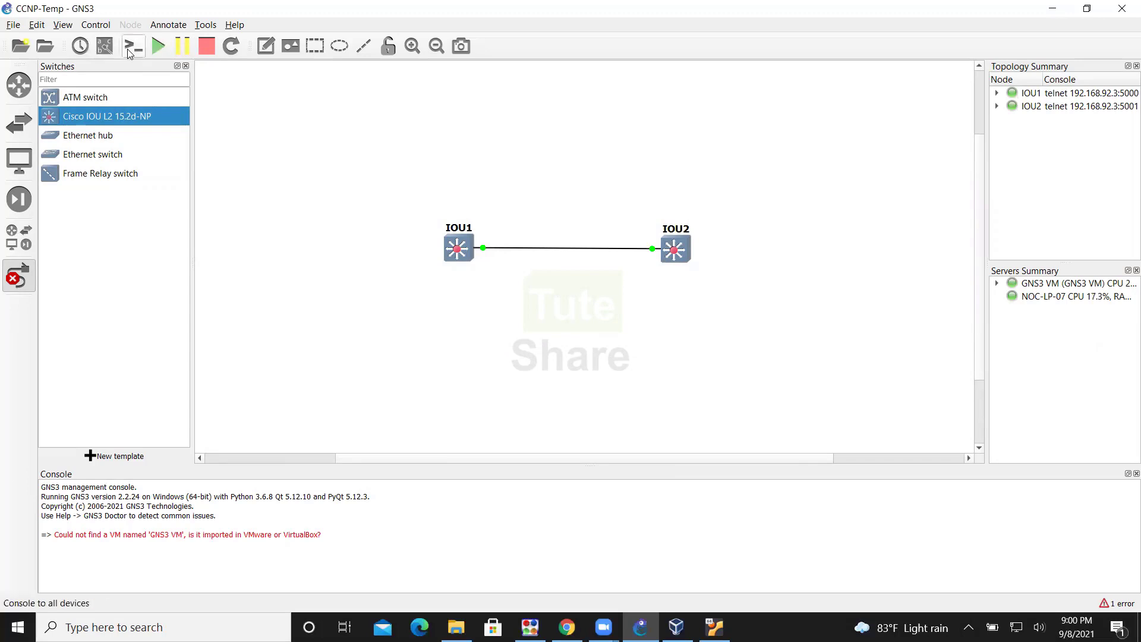
left_click(132, 51)
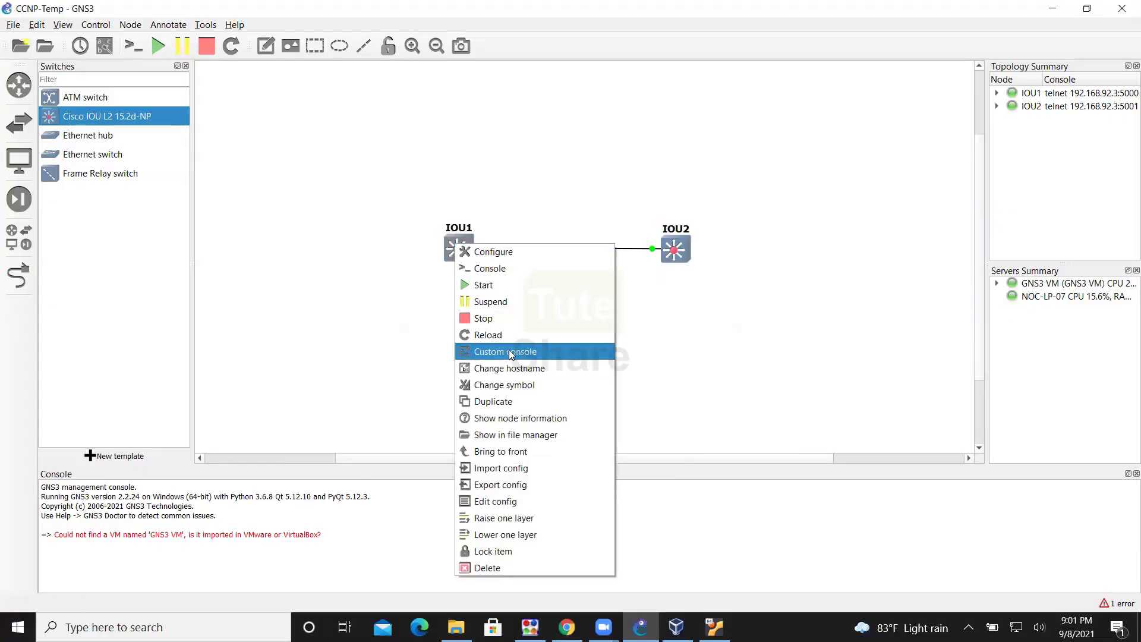
Open a custom console to IOU1 using the predefined command Putty (normal standalone version)
left_click(510, 352)
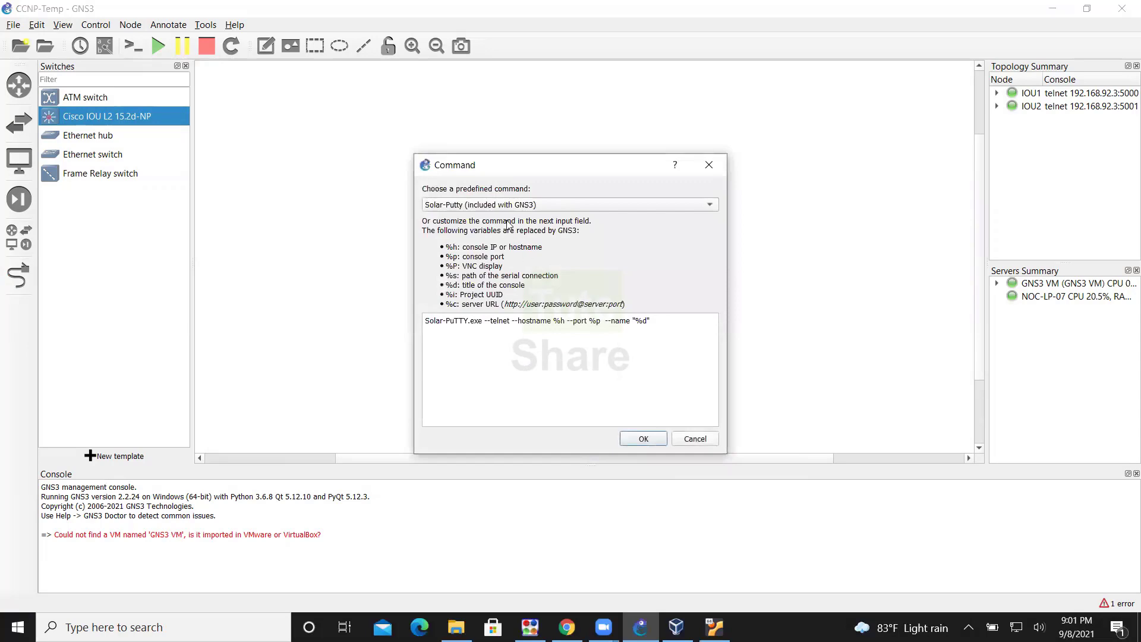
left_click(466, 205)
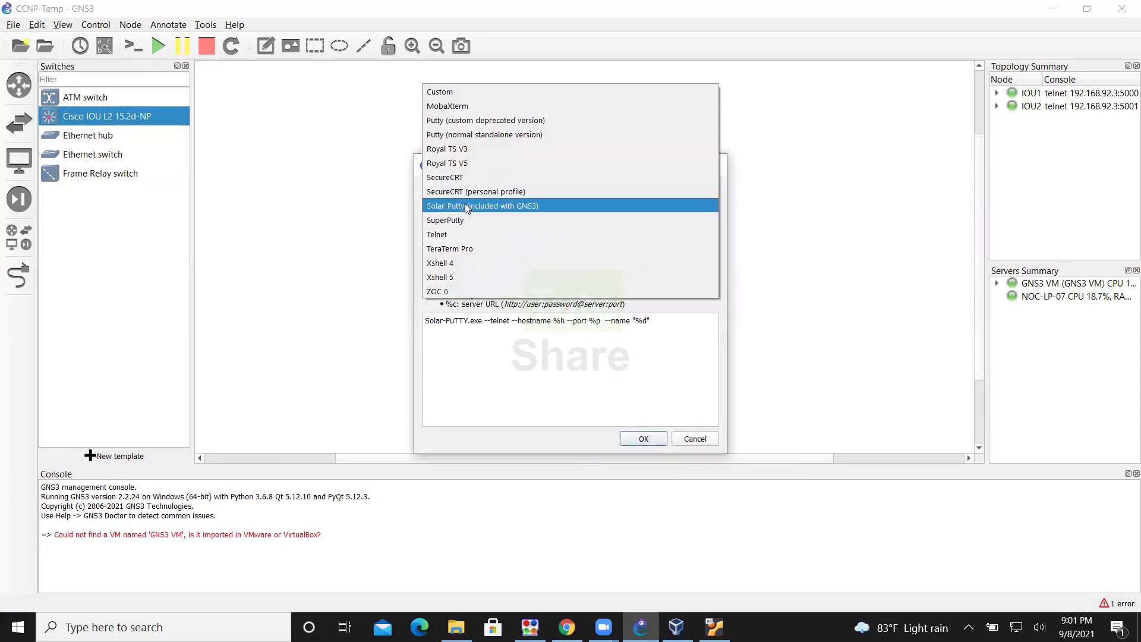
left_click(511, 136)
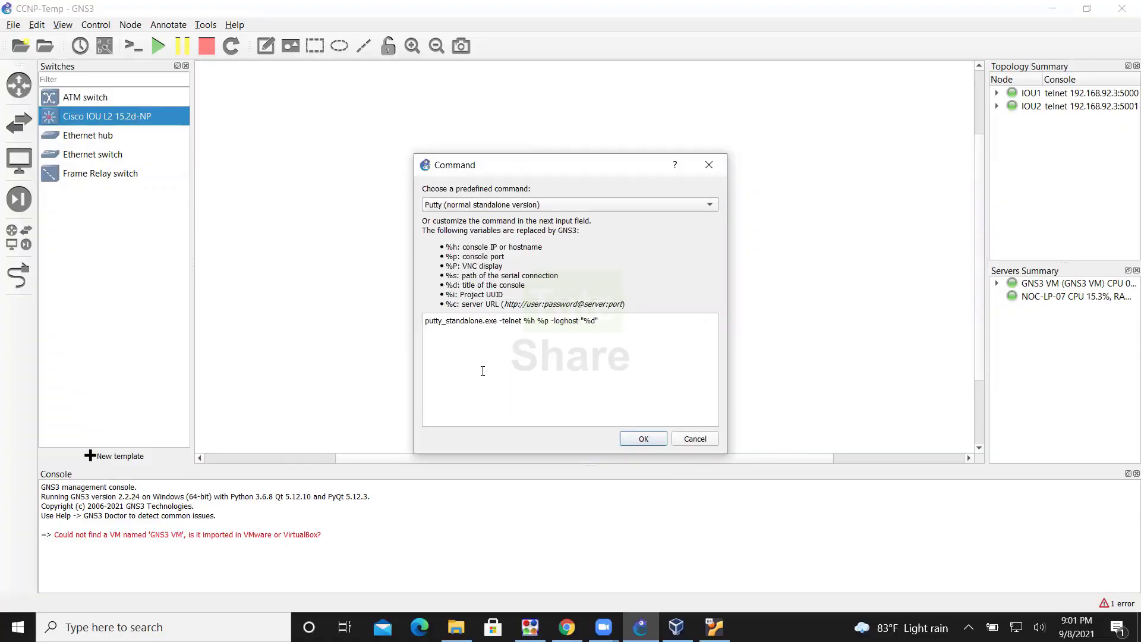
left_click(644, 444)
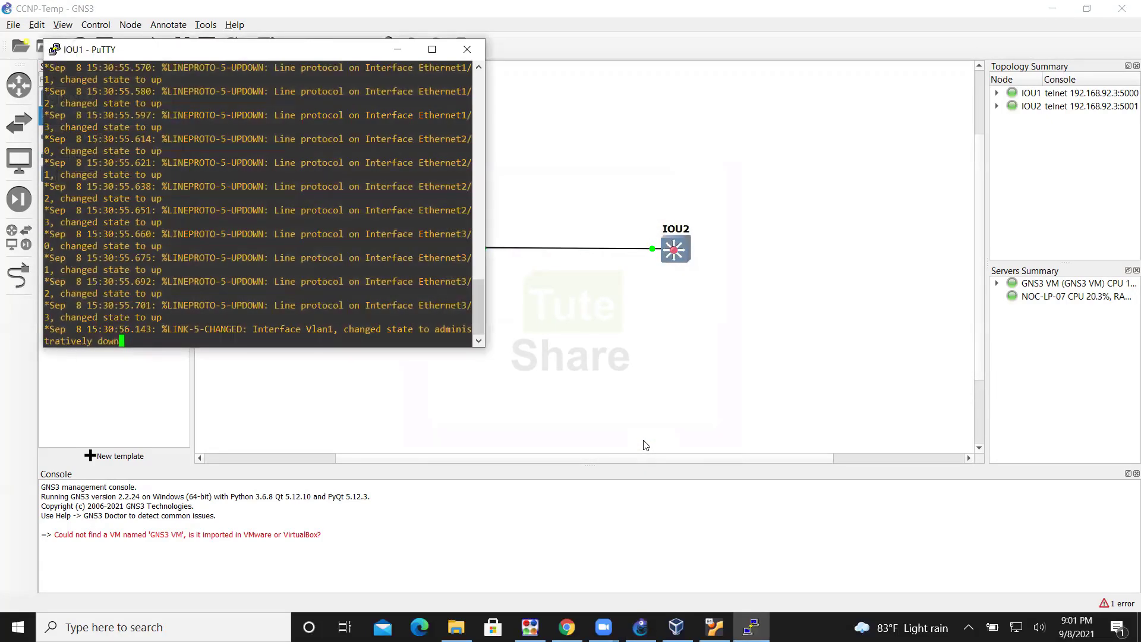
Open a custom console to IOU2 using the predefined command Putty (normal standalone version)
left_click(668, 269)
right_click(672, 251)
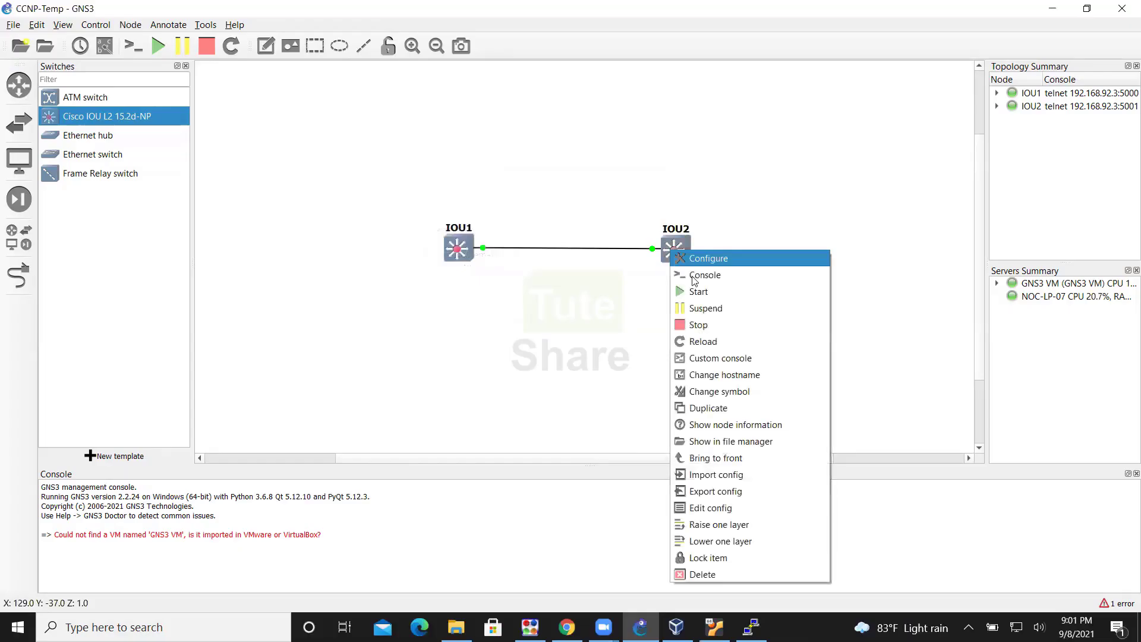
left_click(732, 359)
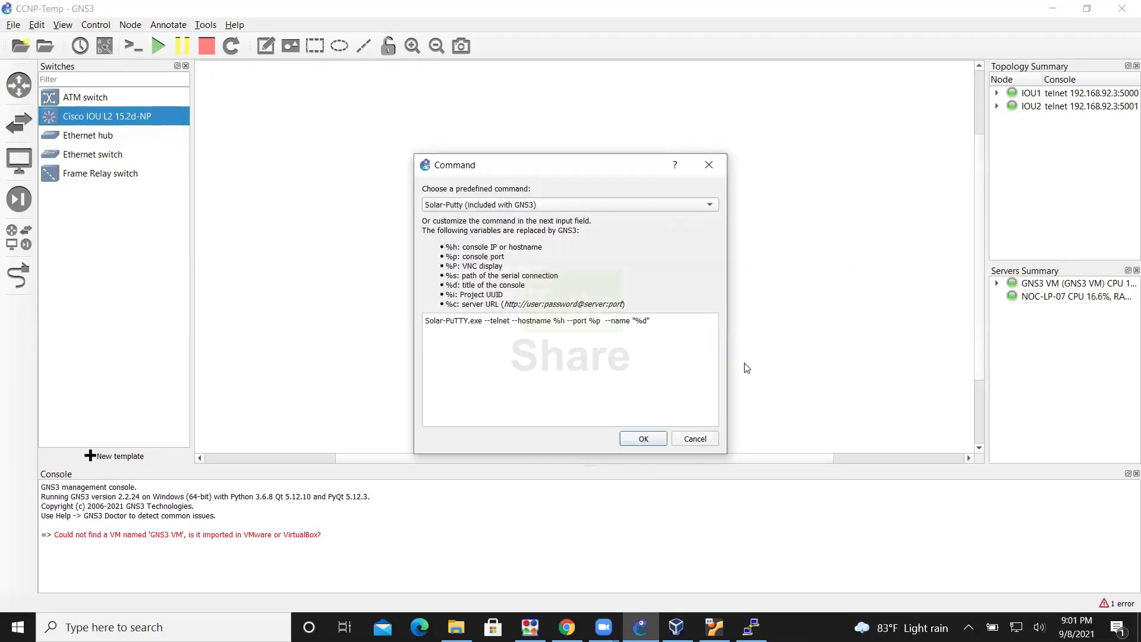
left_click(508, 205)
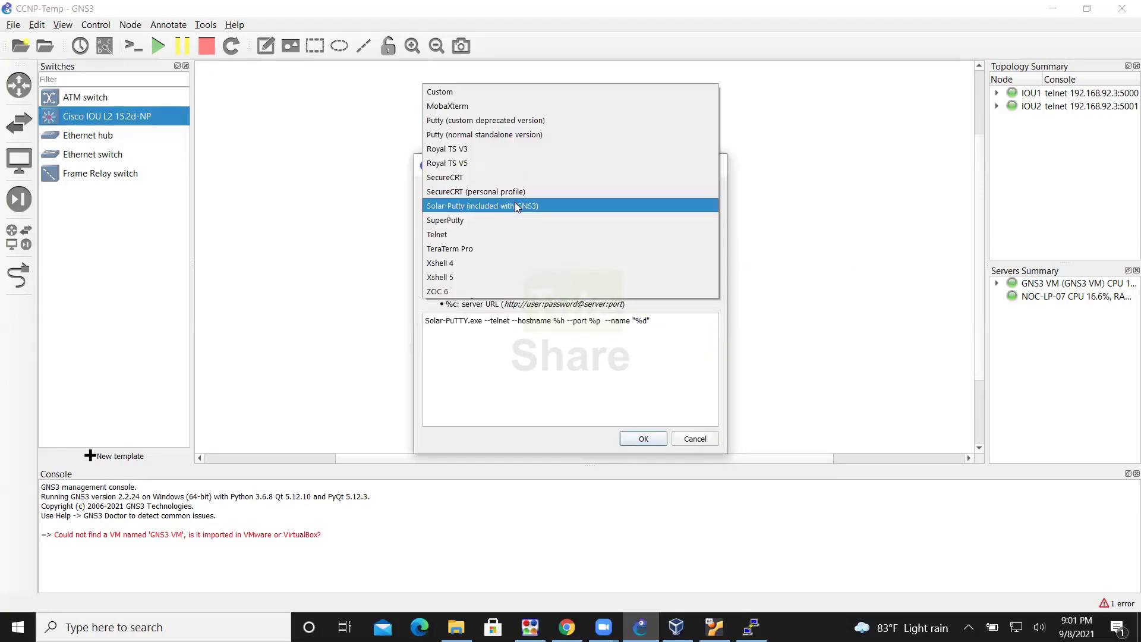
left_click(528, 134)
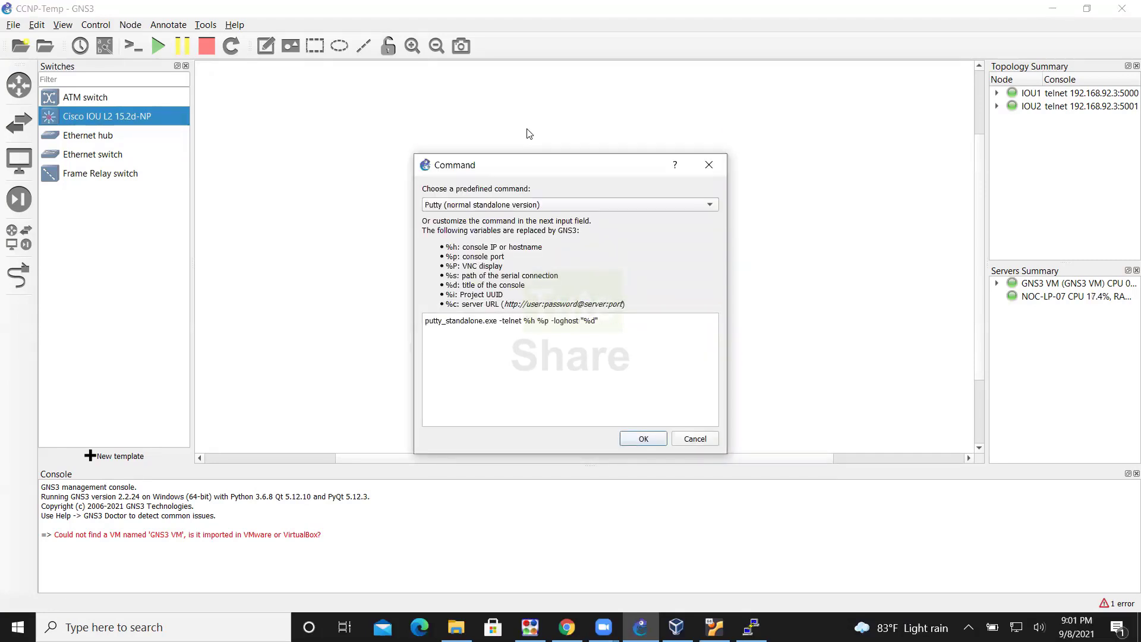
left_click(642, 440)
Bring the IOU1 console back beside the IOU2 console and wake the command prompt on IOU2
mouse_move(750, 627)
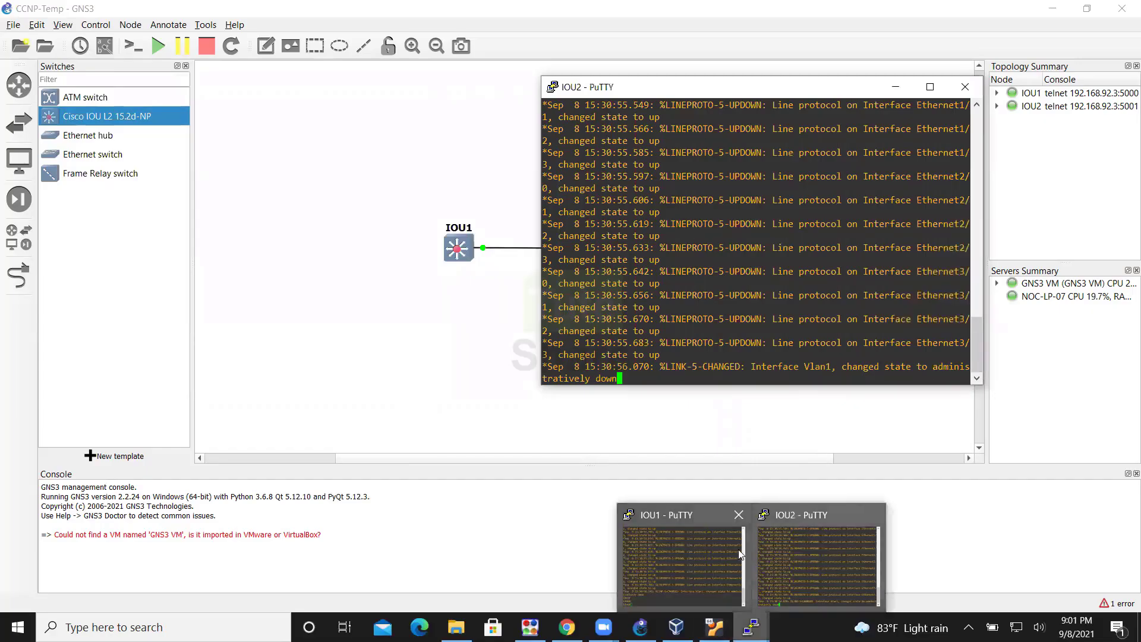
left_click(680, 566)
left_click(793, 306)
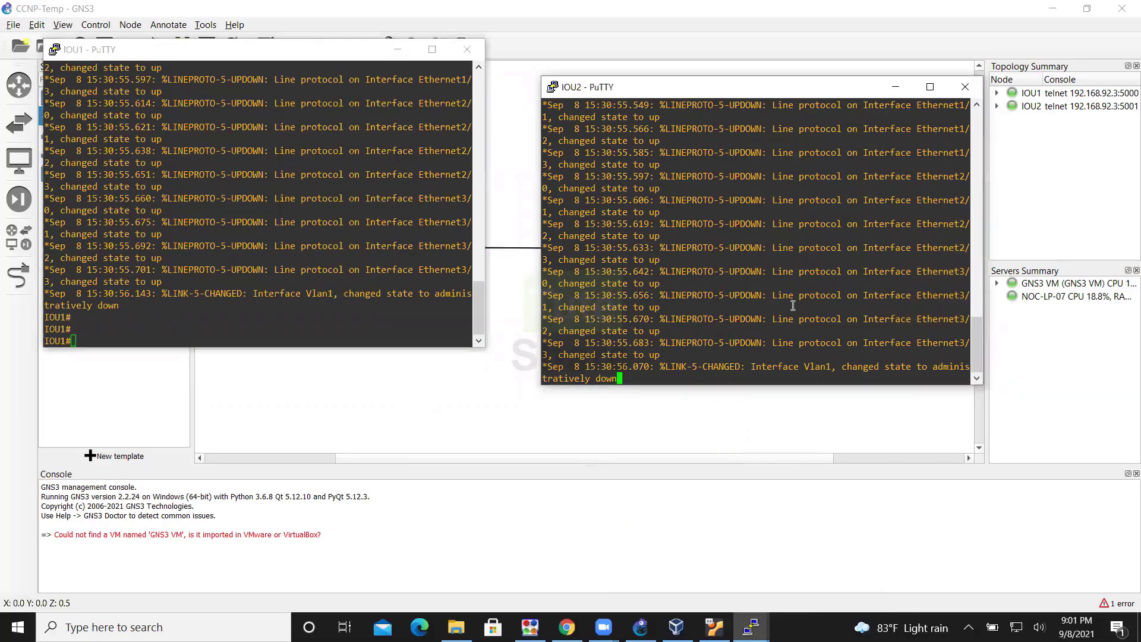
key("Return")
key("Return")
key("Return")
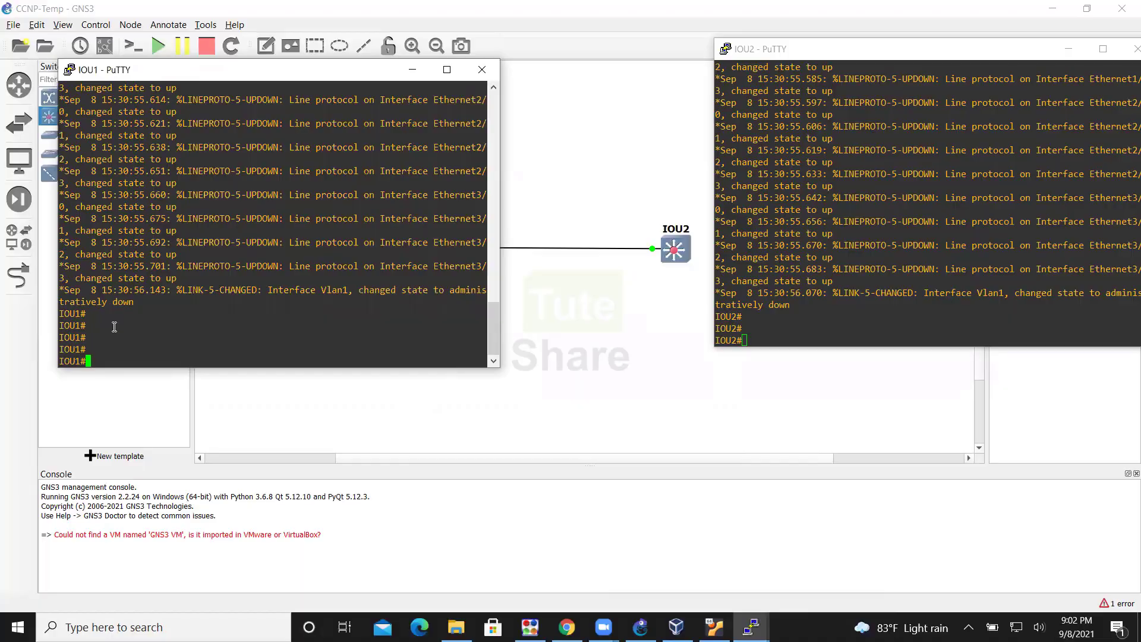
Run show vlan on IOU1 and on IOU2 to examine the VLANs of both switches
type("show vlan")
key("Return")
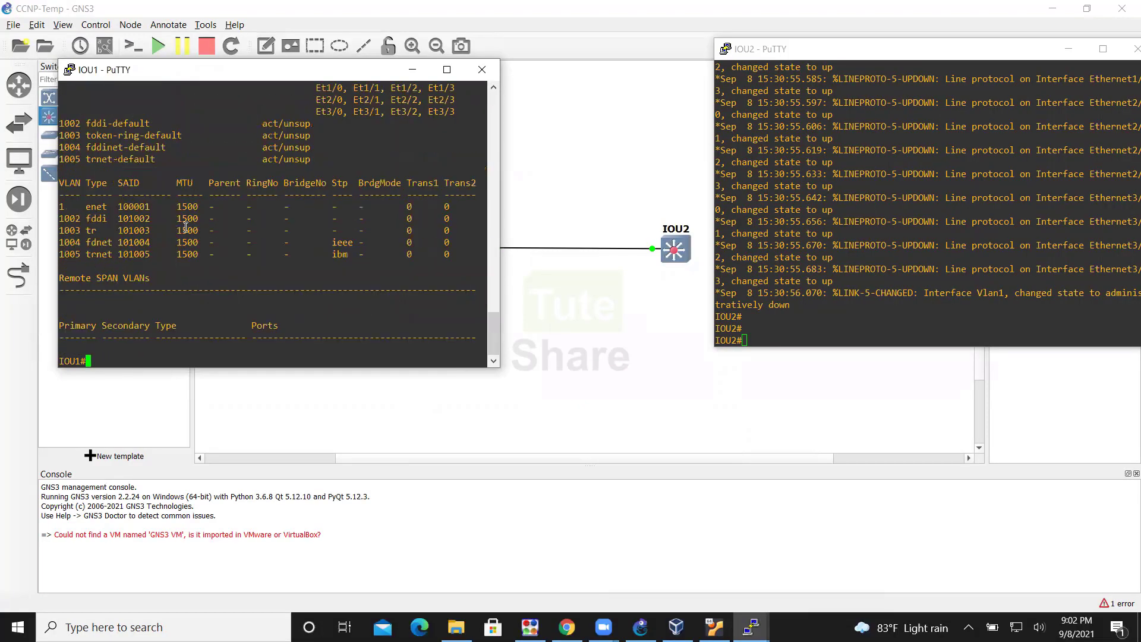
left_click(822, 334)
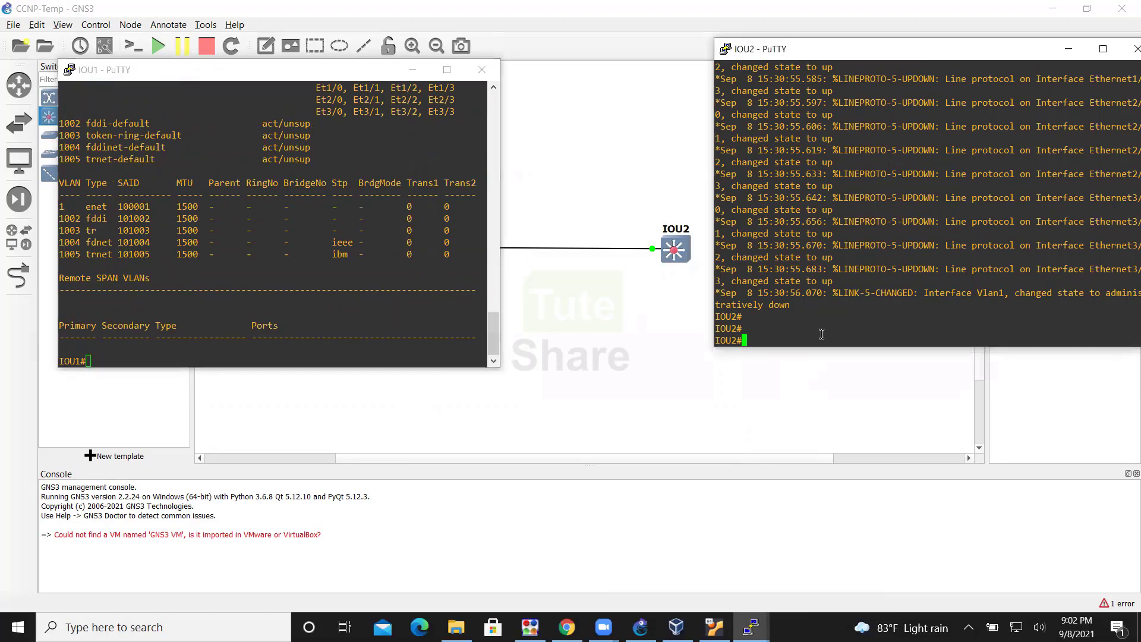
type("show vlan")
key("Return")
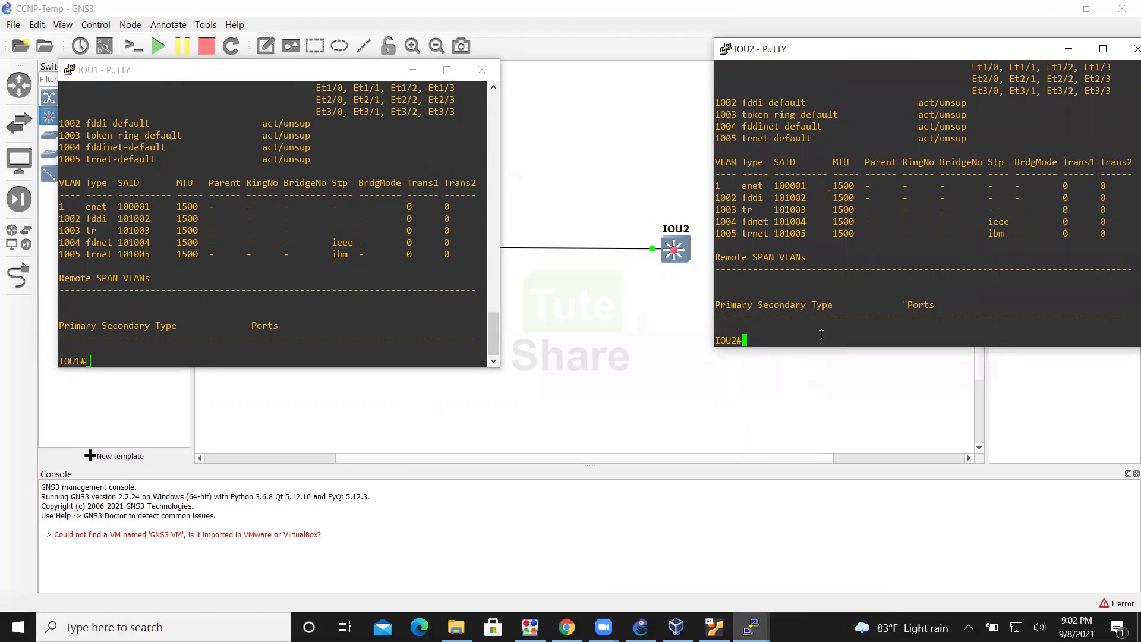
Run show spanning-tree on IOU1 and page through the output to examine its port states
left_click(400, 334)
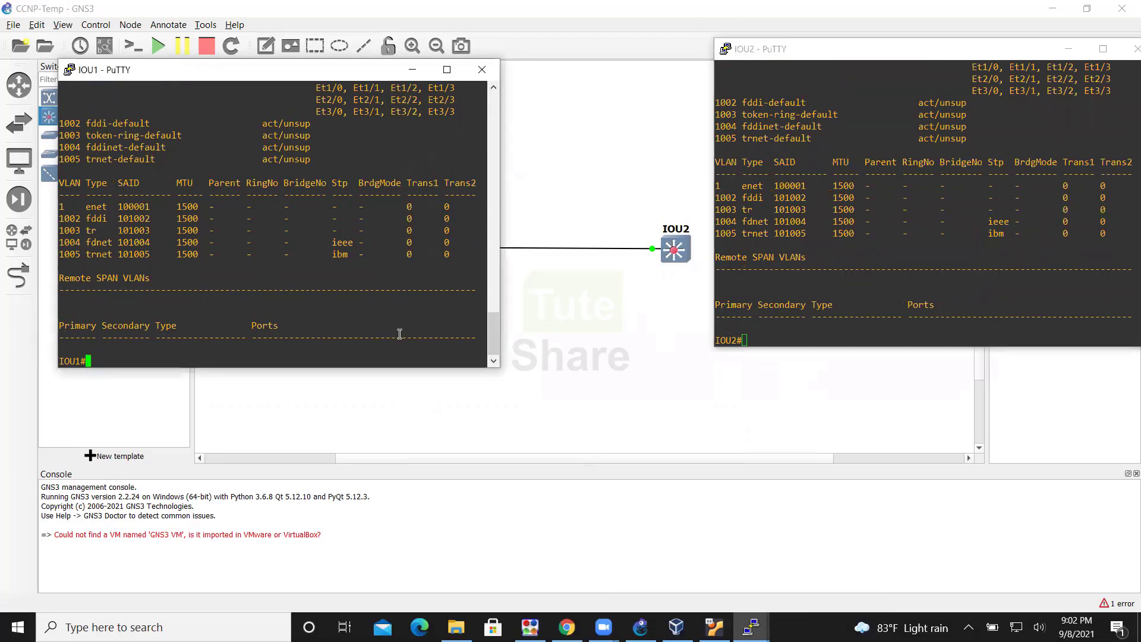
key("Return")
key("Return")
type("show sp")
key("Tab")
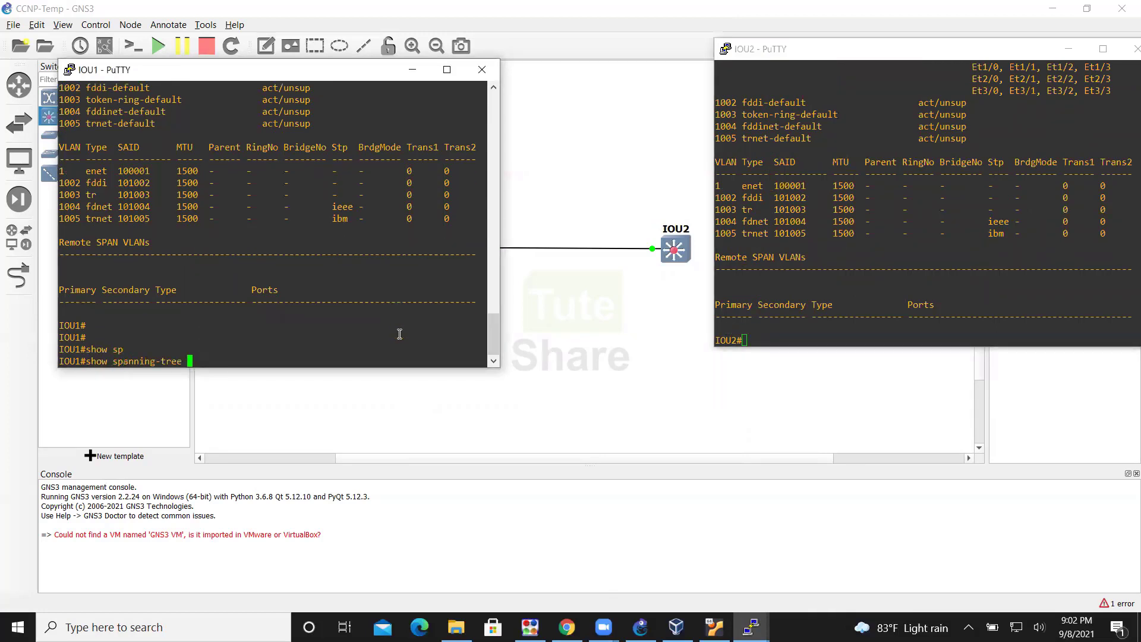
key("Return")
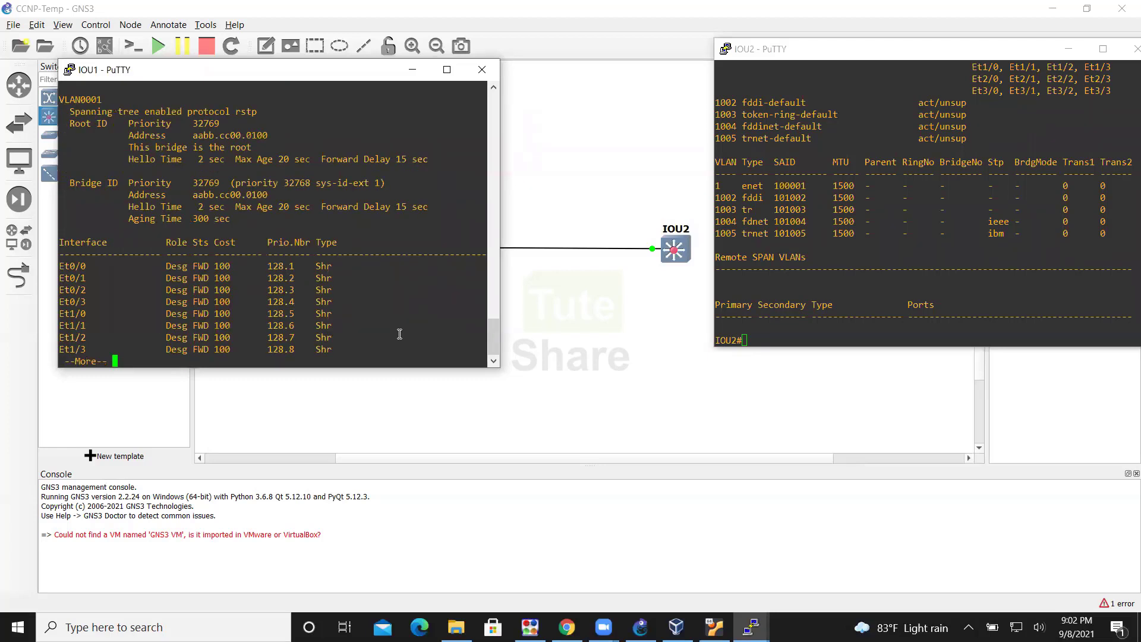
key("space")
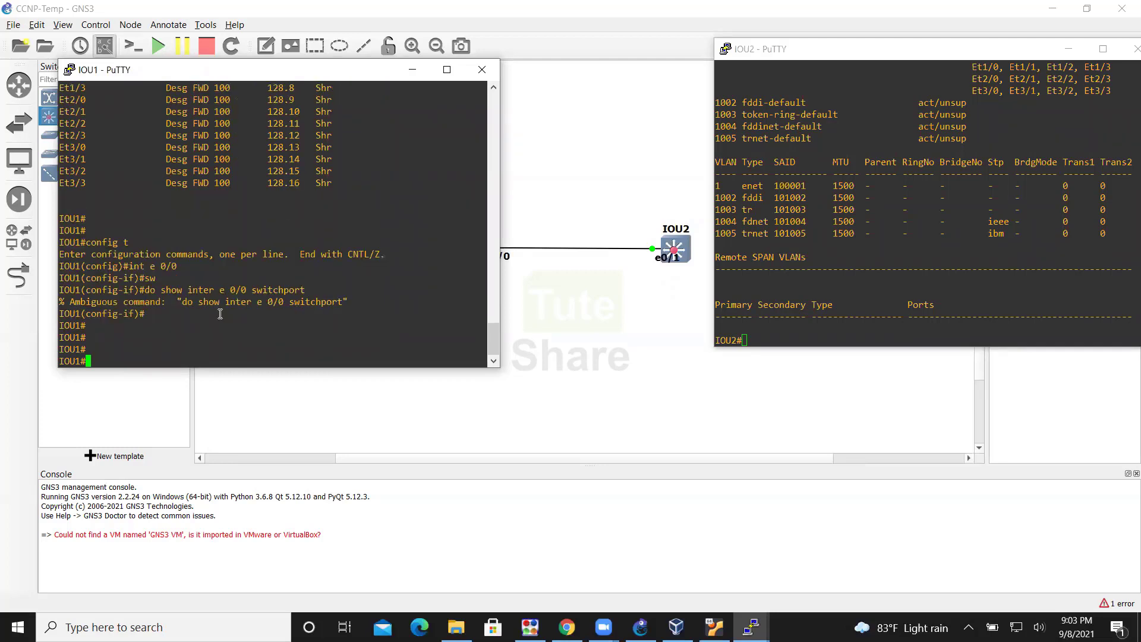
Run show interfaces ethernet 0/0 switchport on IOU1 to examine the port's switchport and trunking settings
type("s")
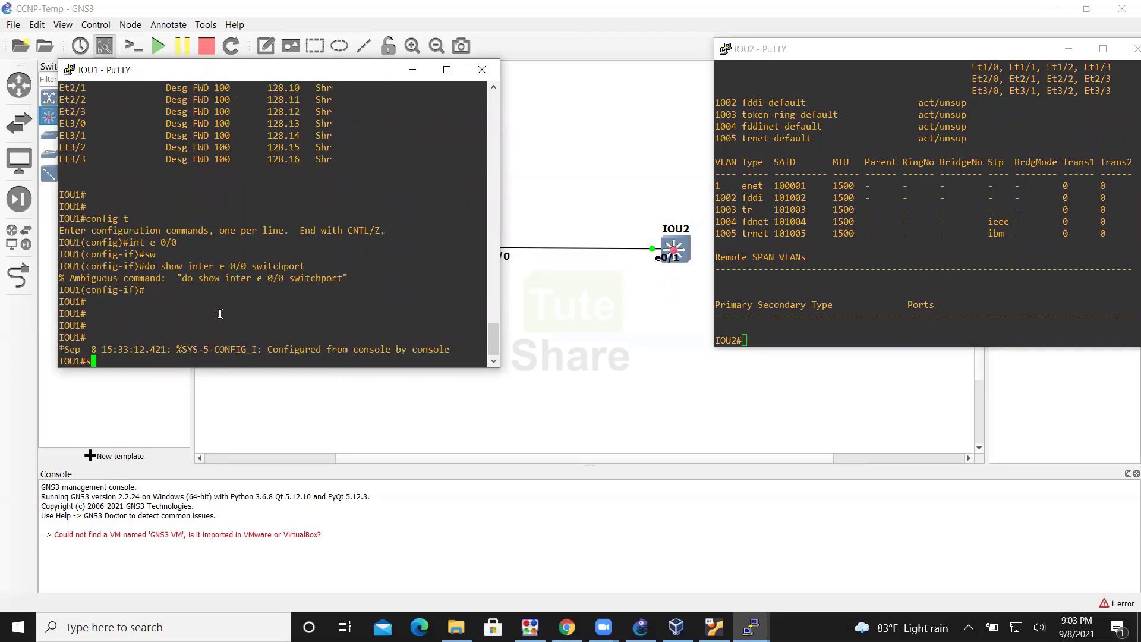
type("how in")
key("Tab")
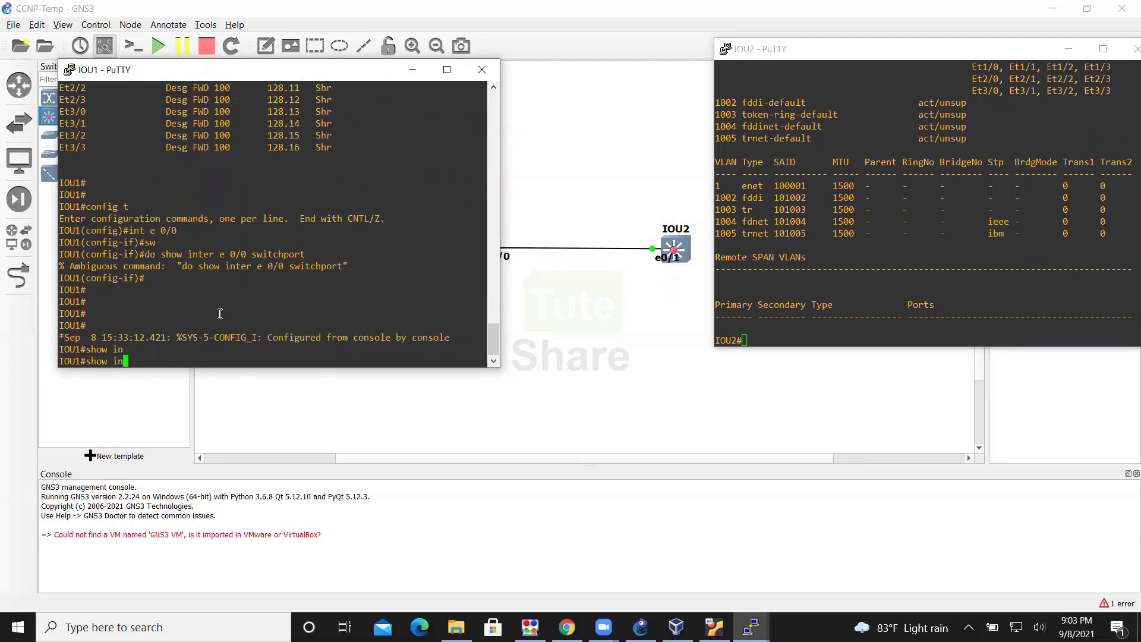
type("te")
key("Tab")
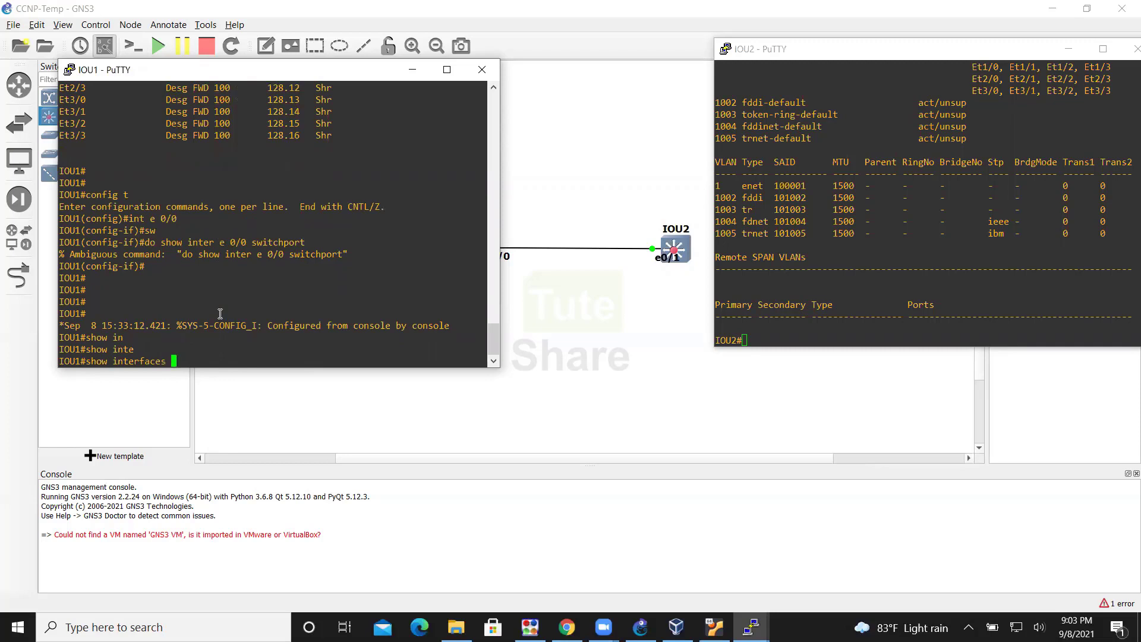
type("eth")
key("Tab")
type("er")
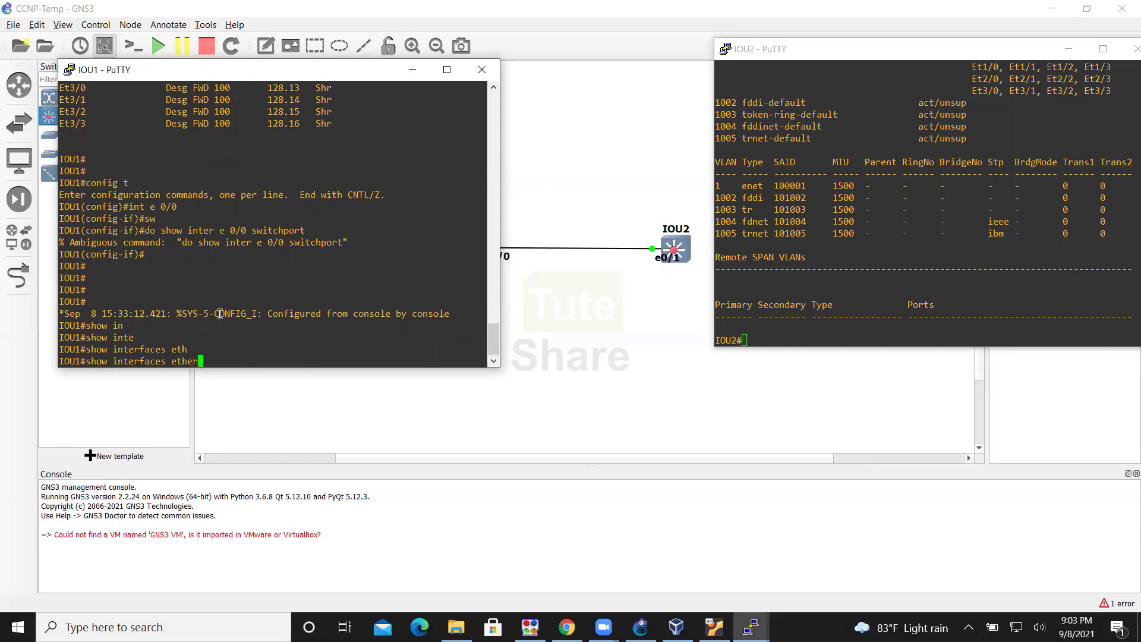
type("n")
key("Tab")
type("0/0 sw")
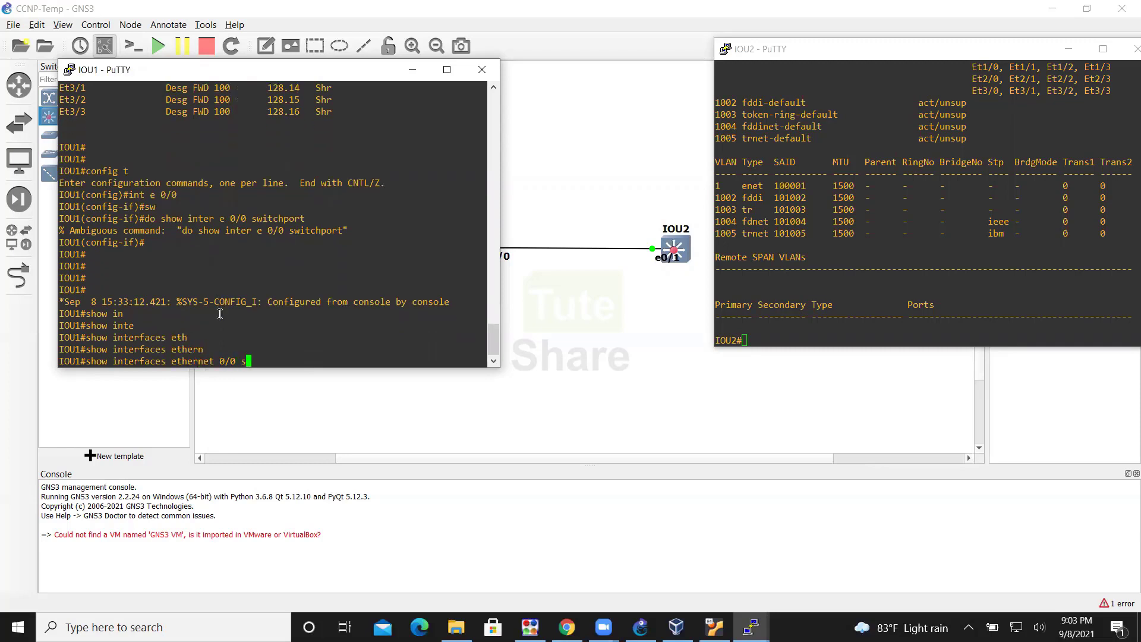
key("Tab")
key("Return")
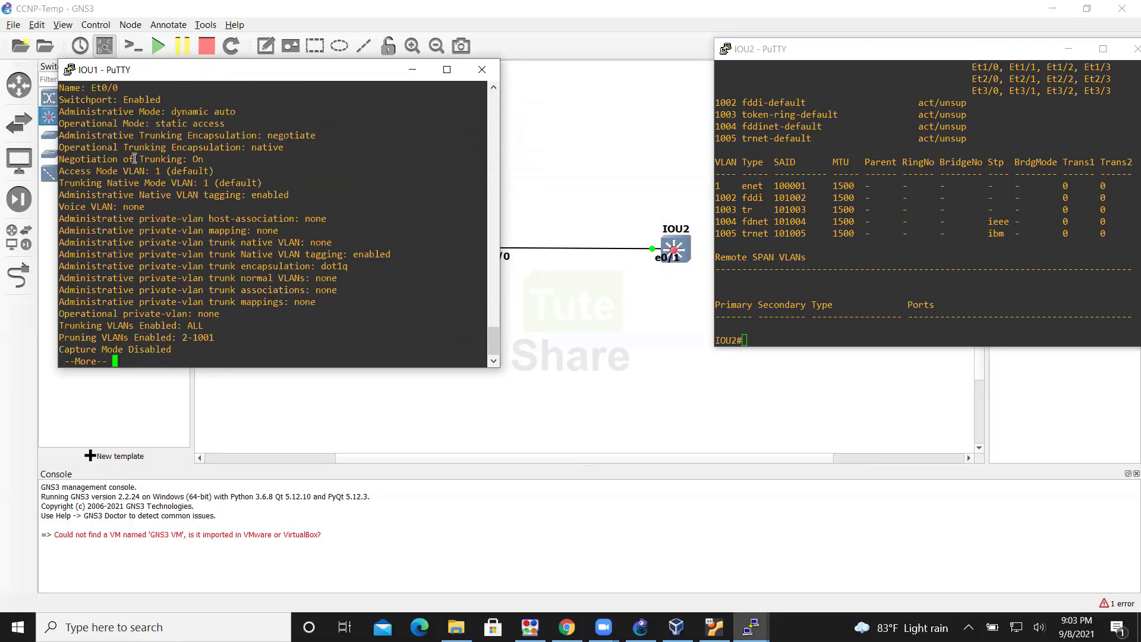
left_click_drag(91, 101, 220, 341)
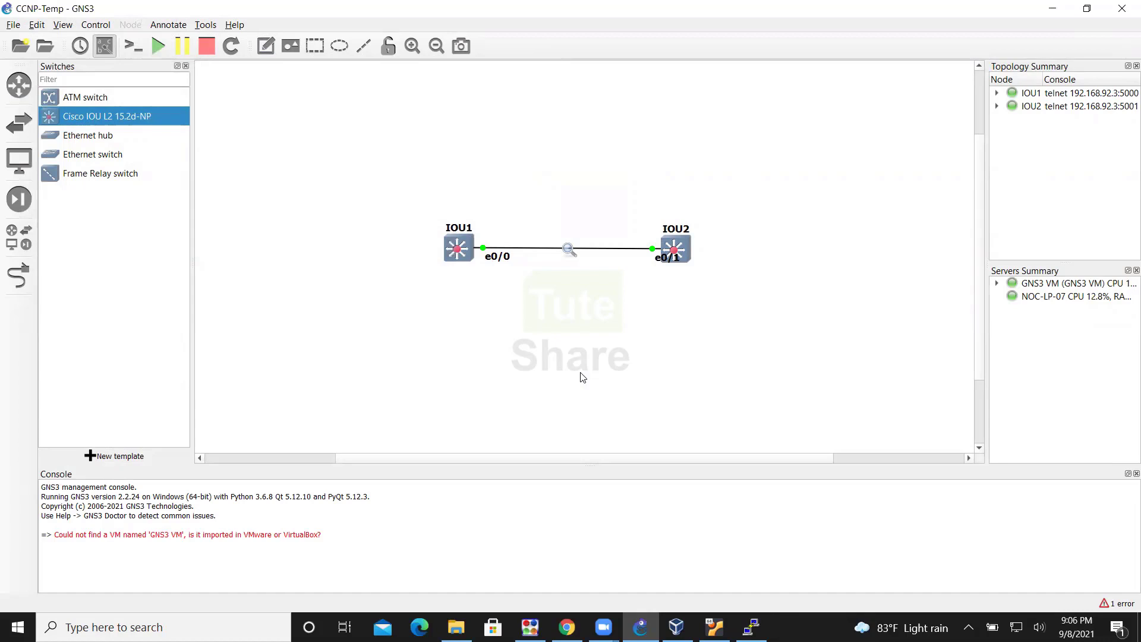
Stop all devices in the CCNP-Temp topology and exit GNS3, confirming both requests
left_click_drag(411, 173, 809, 352)
left_click(206, 46)
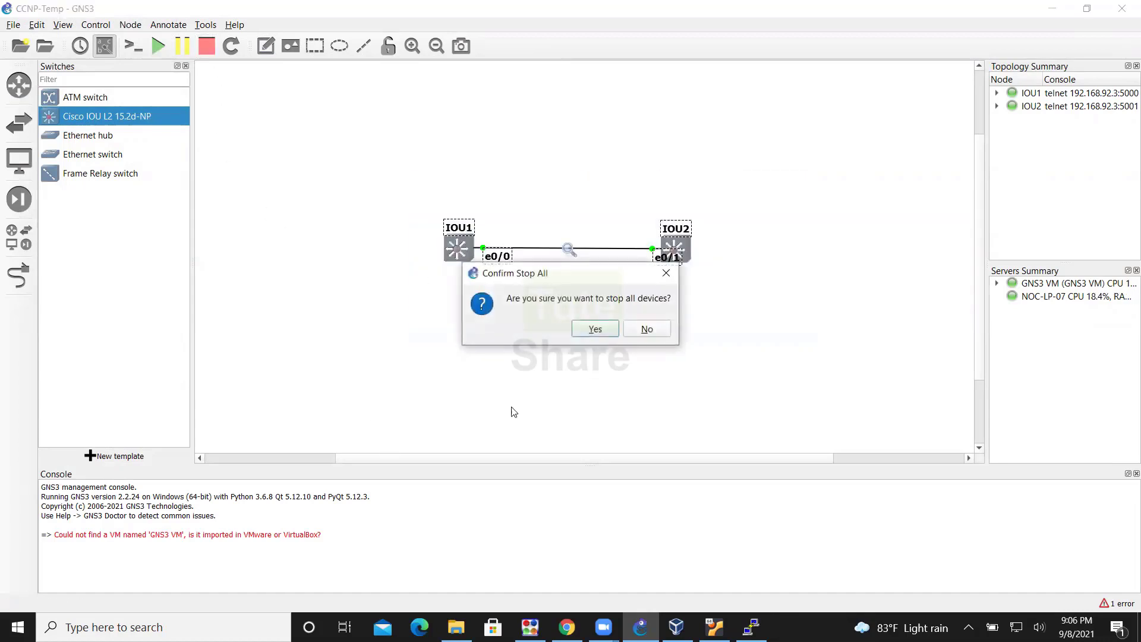
left_click(596, 330)
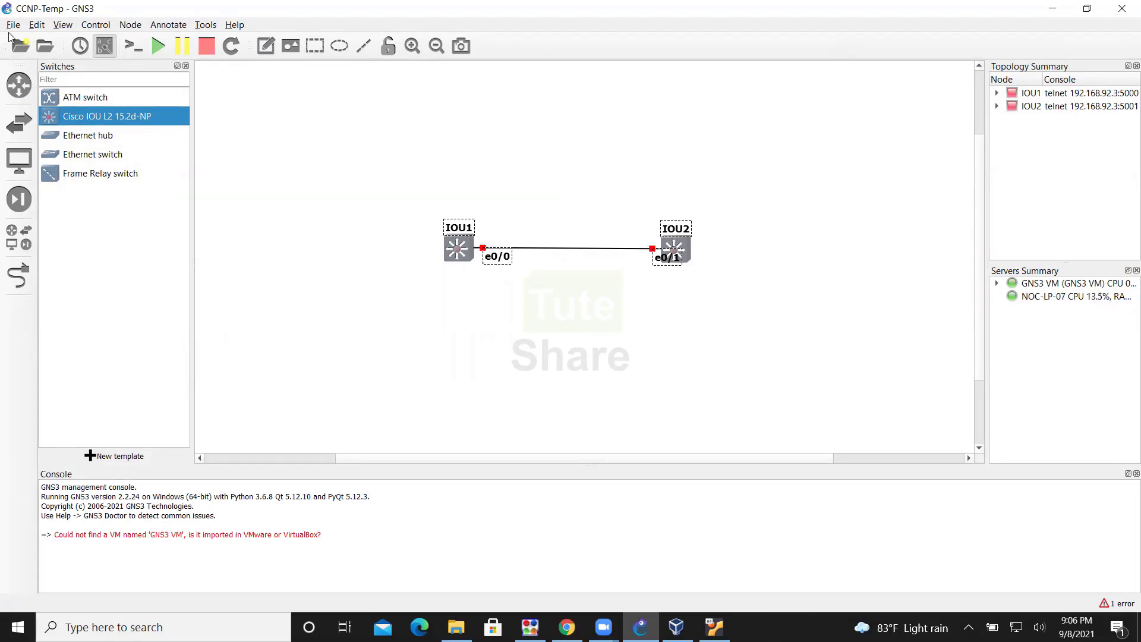
left_click(1124, 6)
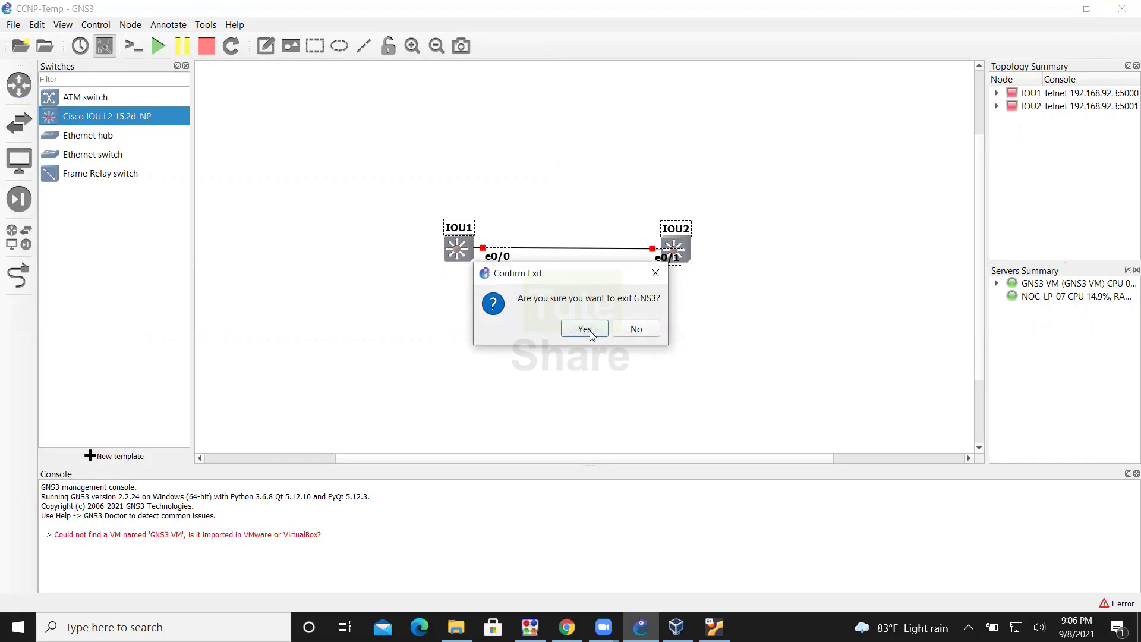
left_click(658, 330)
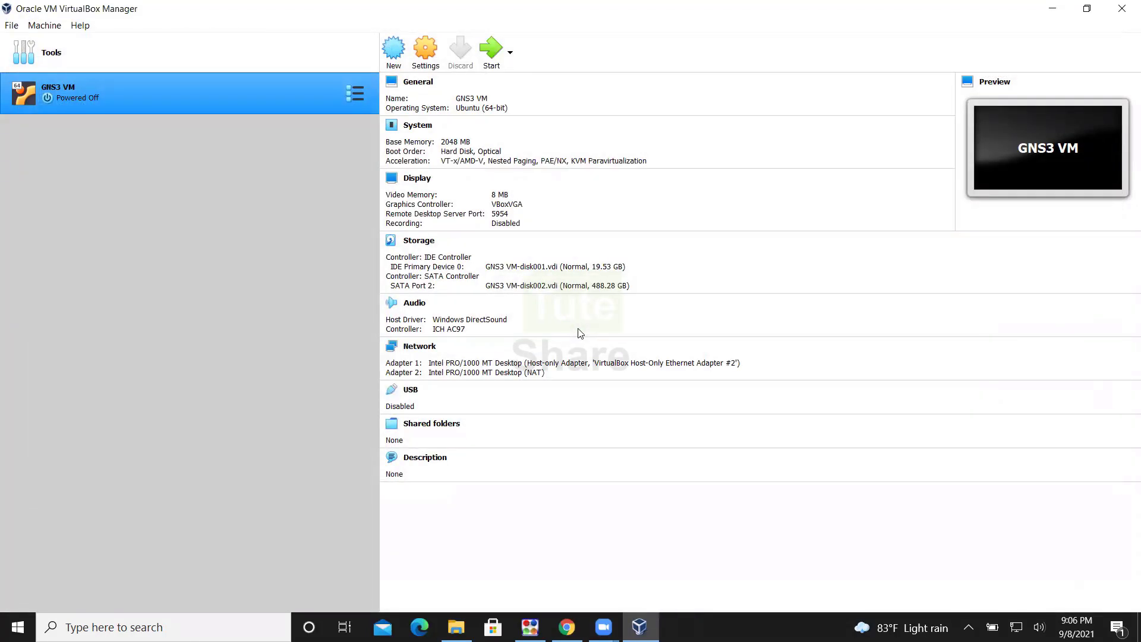
Relaunch GNS3 and dismiss the new project dialog without creating a project
key("super")
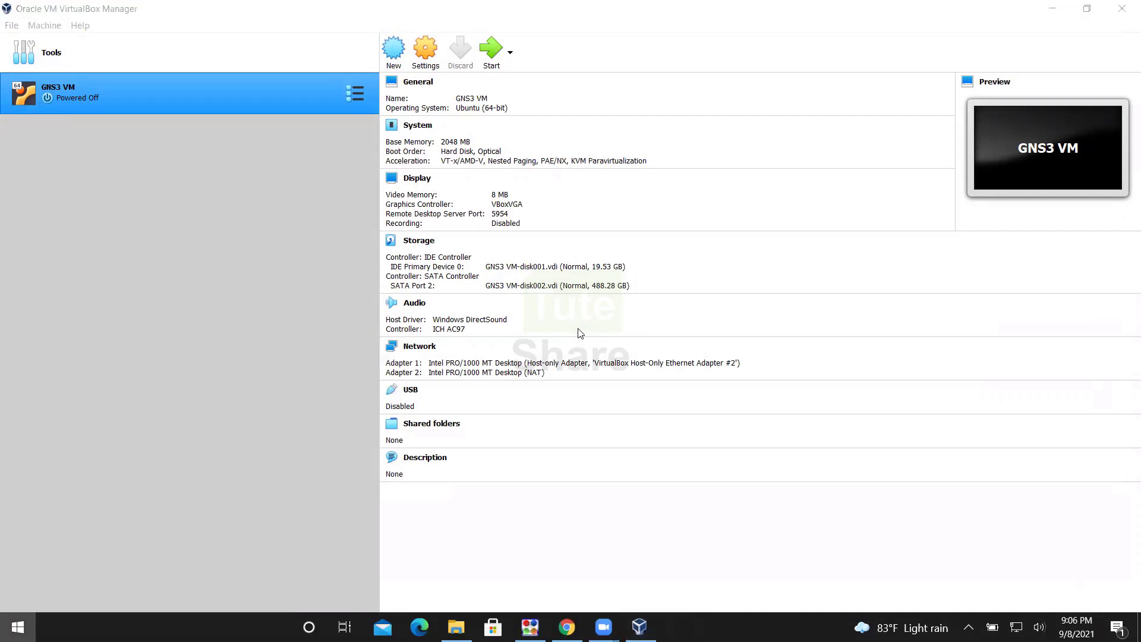
type("gns")
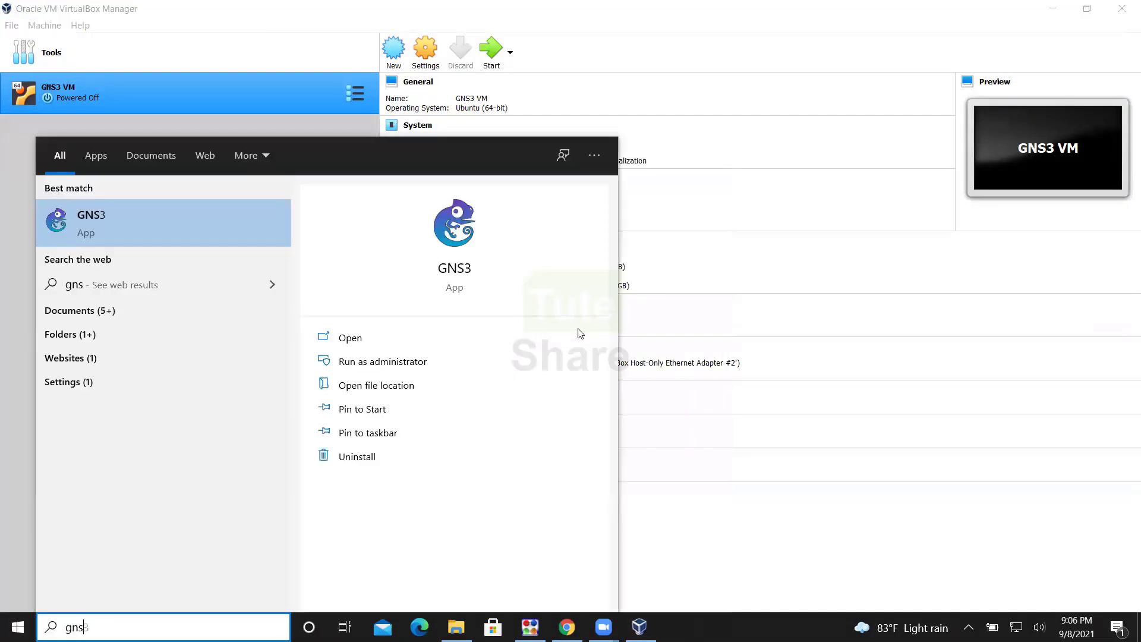
key("Return")
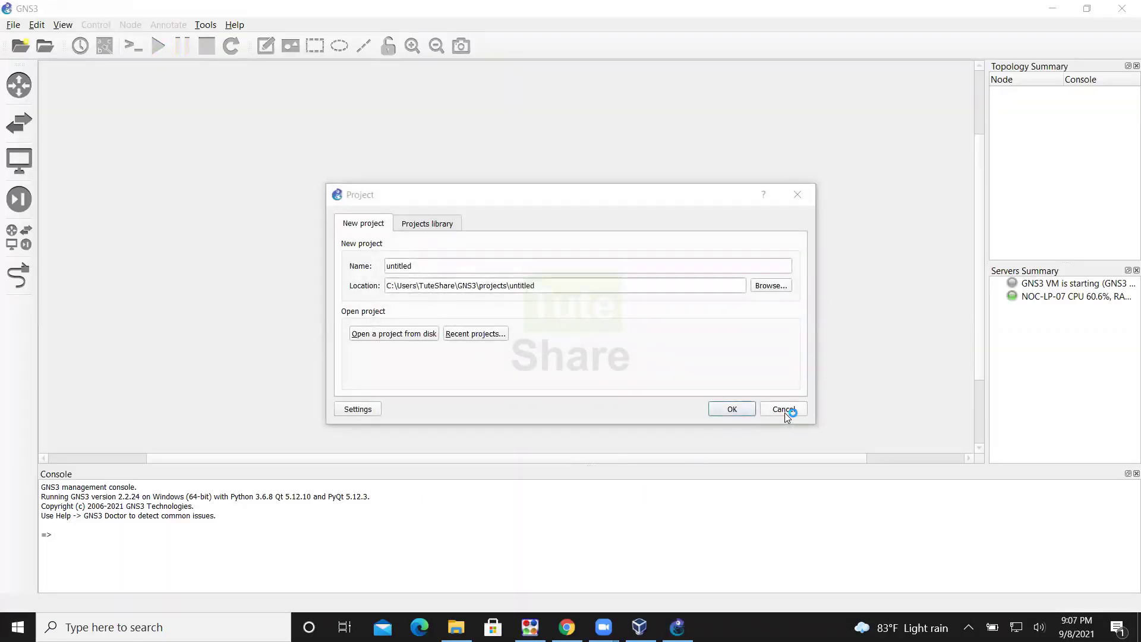
left_click(782, 409)
Open the existing CCNP-Temp.gns3 project from the CCNP-Temp folder in the GNS3 projects directory
left_click(13, 24)
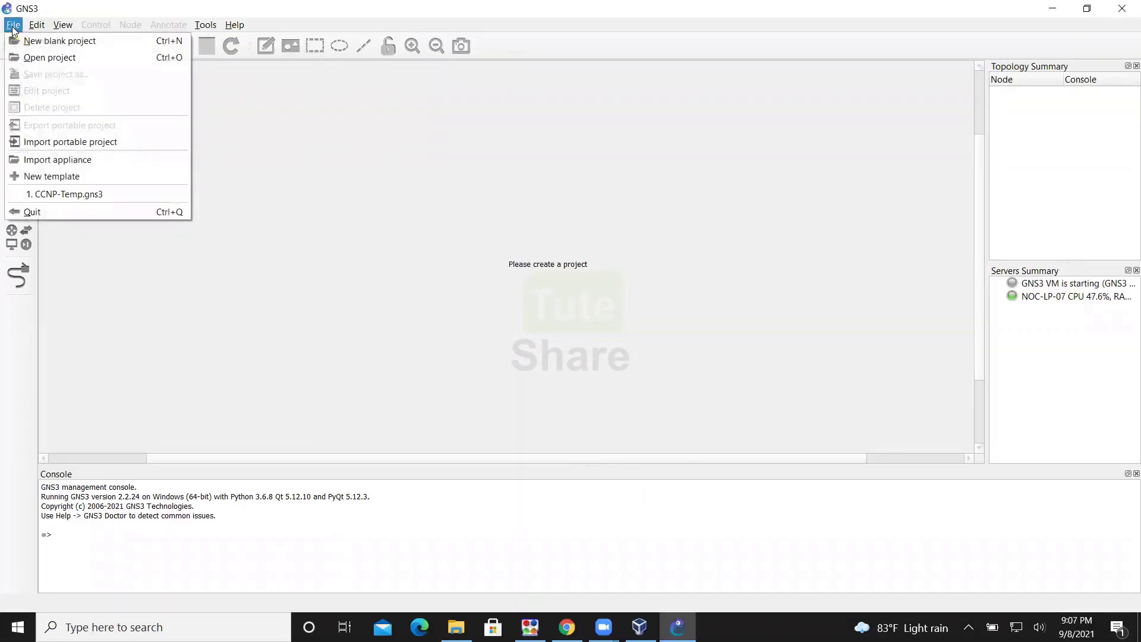
left_click(64, 59)
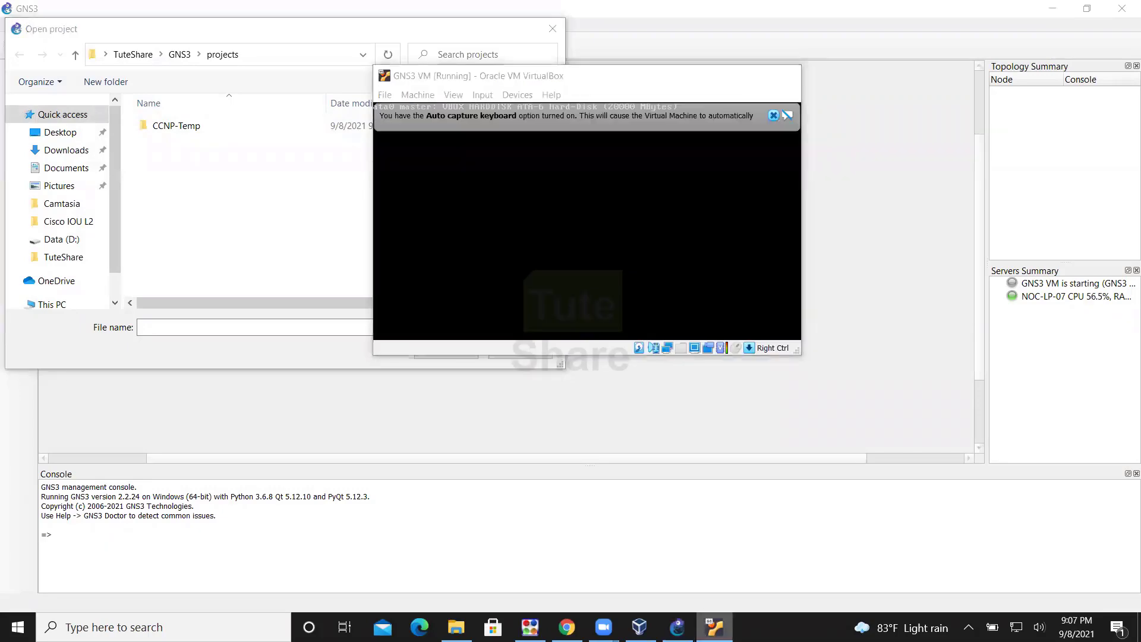
left_click(678, 627)
double_click(176, 126)
double_click(184, 143)
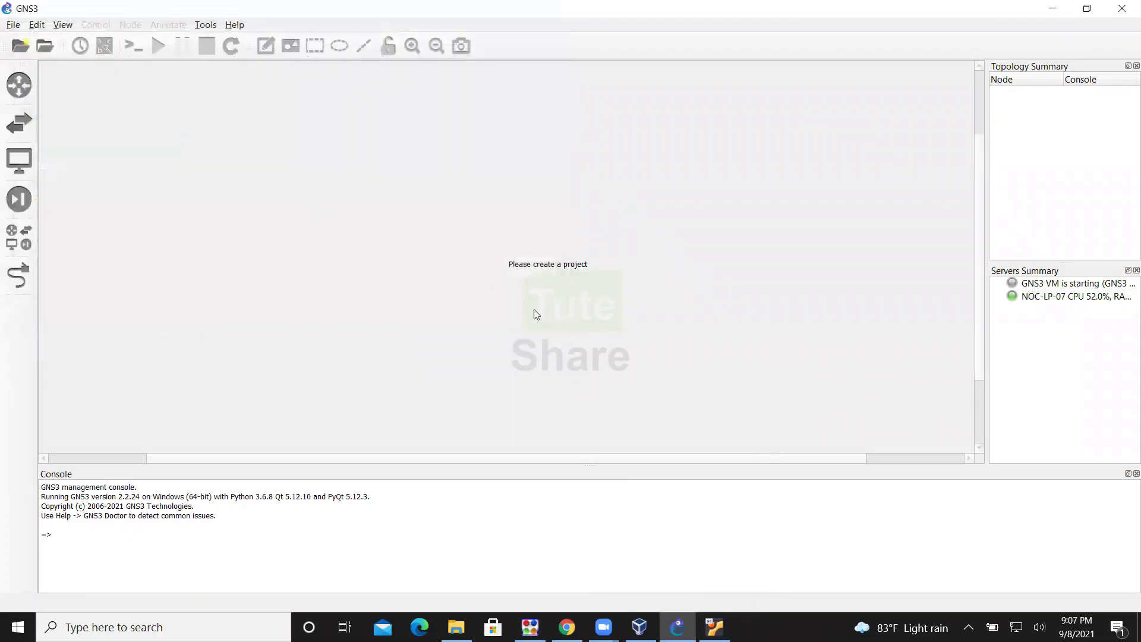